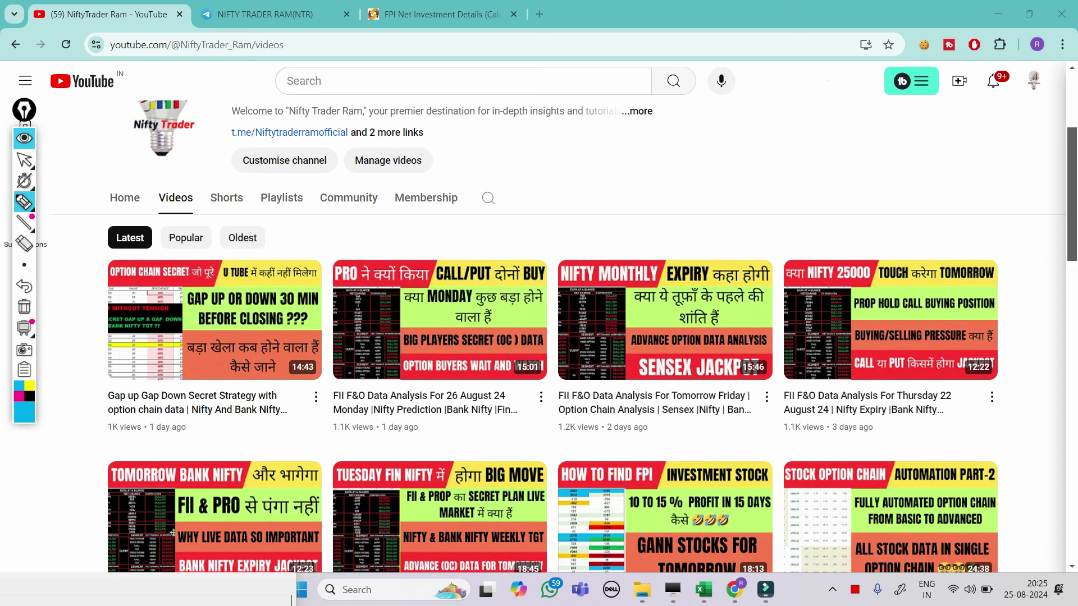
# Draw cyan and magenta freehand marks beside the channel's section links, clear them and return to cursor mode.
pyautogui.moveTo(578, 169)
pyautogui.mouseDown()
pyautogui.moveTo(636, 201)
pyautogui.moveTo(563, 195)
pyautogui.mouseUp()
pyautogui.moveTo(637, 195); pyautogui.dragTo(609, 229)
pyautogui.click(19, 396)
pyautogui.moveTo(566, 191)
pyautogui.mouseDown()
pyautogui.moveTo(528, 187)
pyautogui.moveTo(586, 213)
pyautogui.mouseUp()
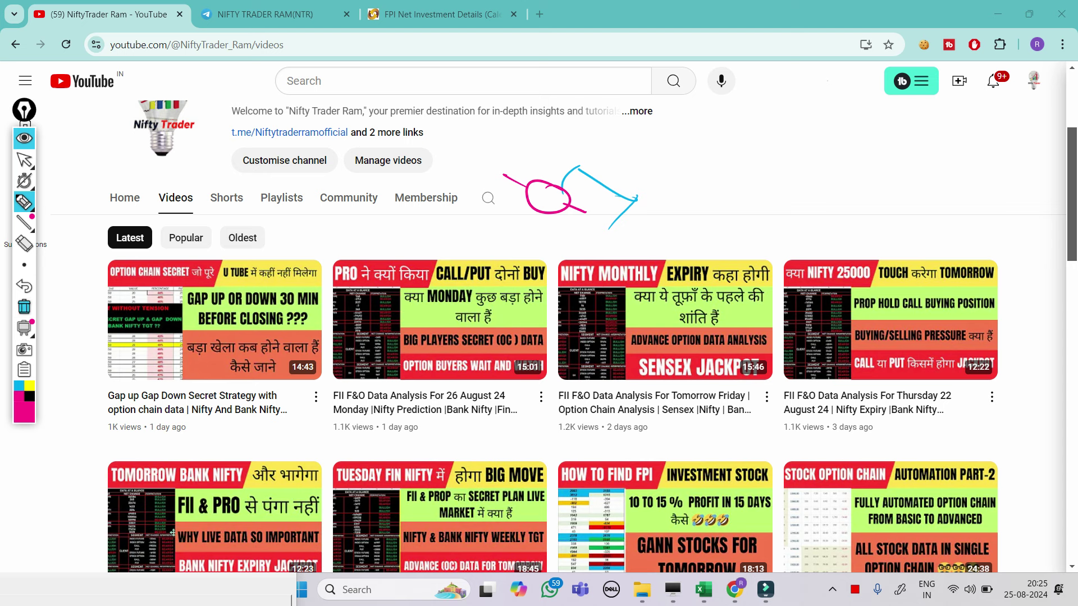
pyautogui.click(24, 306)
pyautogui.click(23, 160)
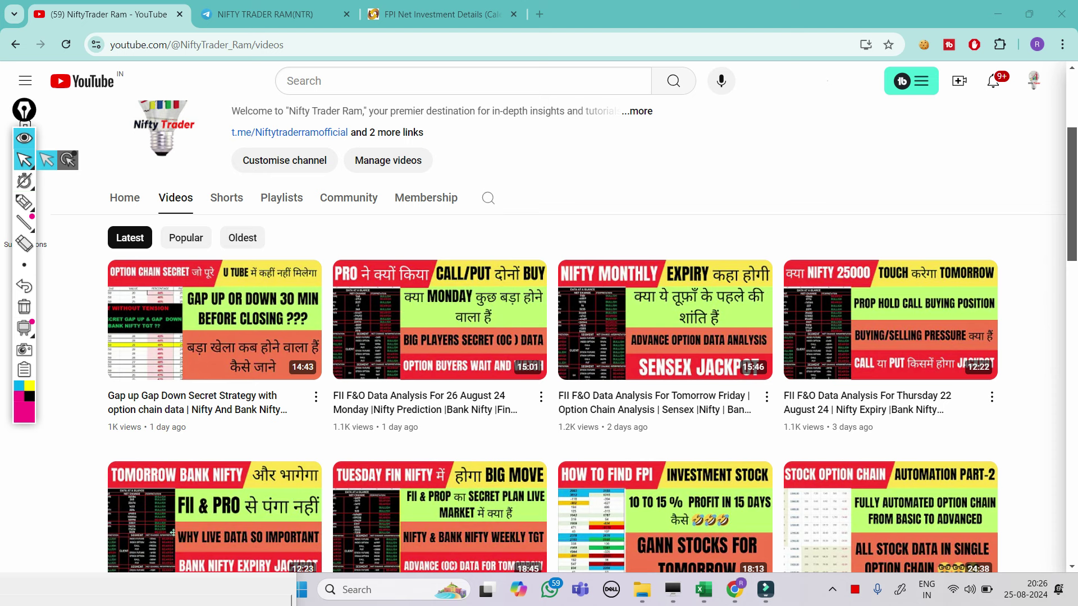
pyautogui.moveTo(23, 180)
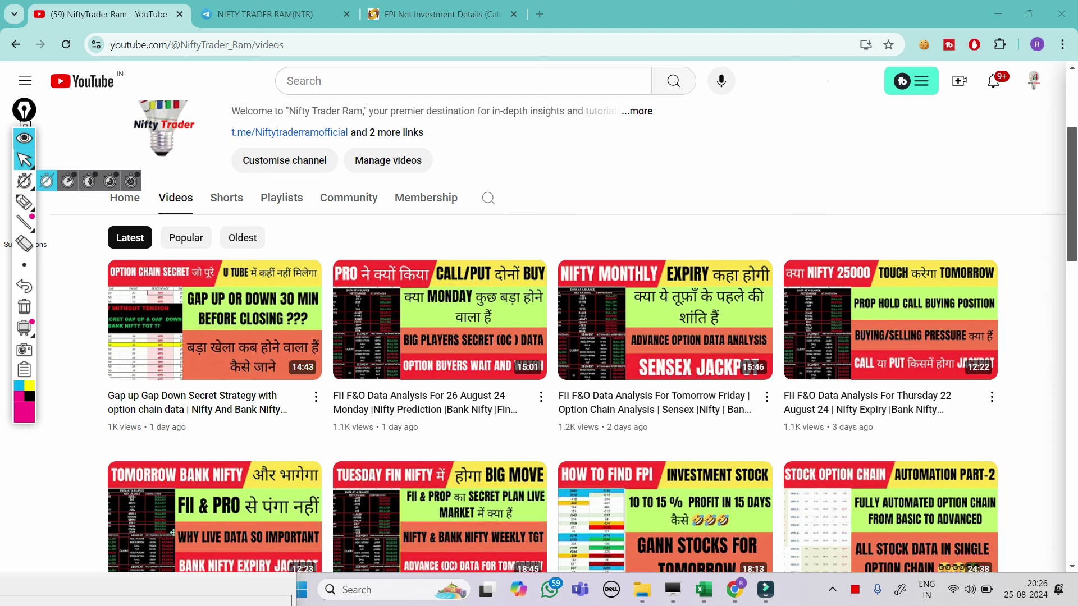
# Switch to the ADVANCED STOCKS SELECTION.xlsm workbook in Excel and show the FPI SECTOR ANALYSIS sheet.
pyautogui.scroll(-1, 24, 181)
pyautogui.scroll(-2, 665, 382)
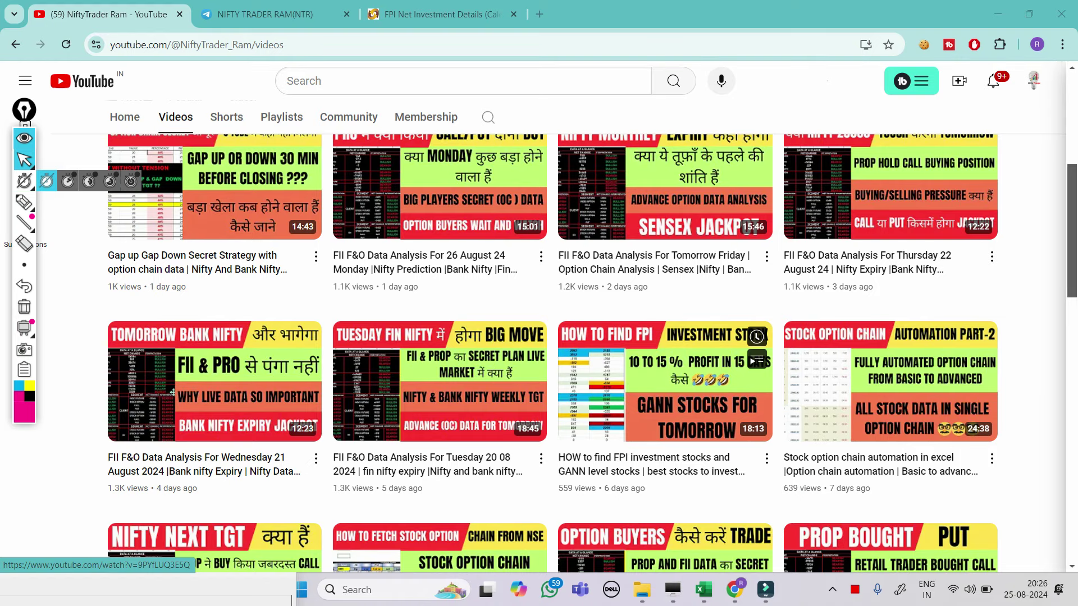
pyautogui.moveTo(702, 589)
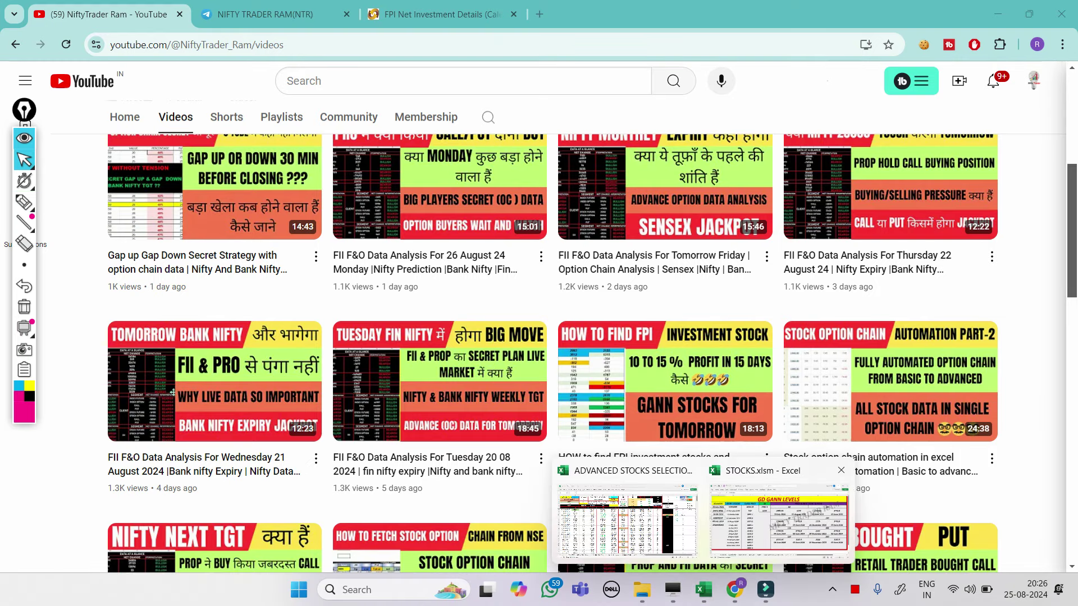
pyautogui.click(779, 519)
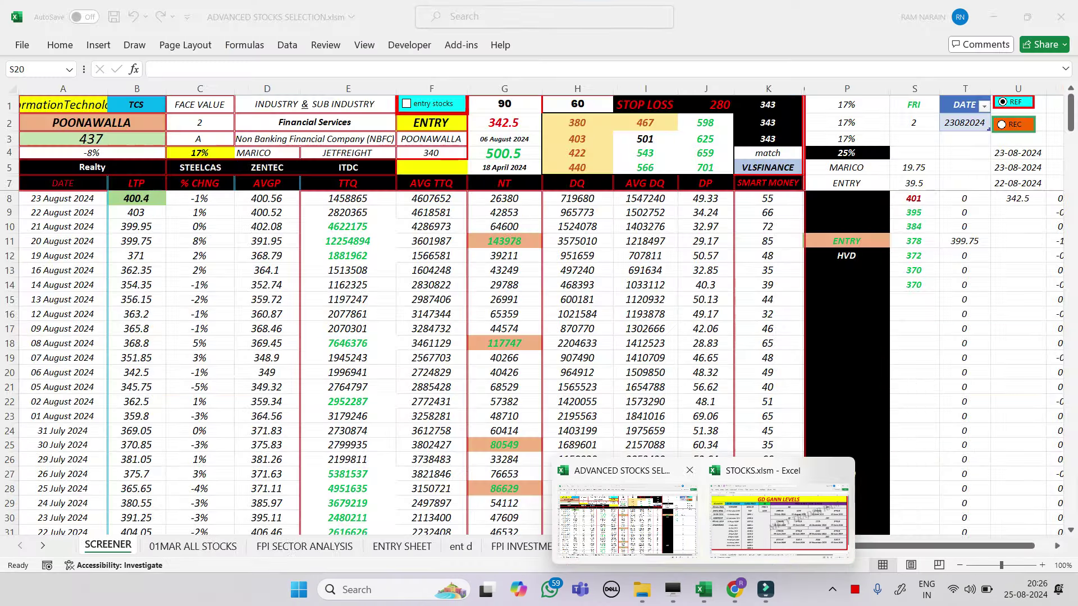
pyautogui.click(627, 519)
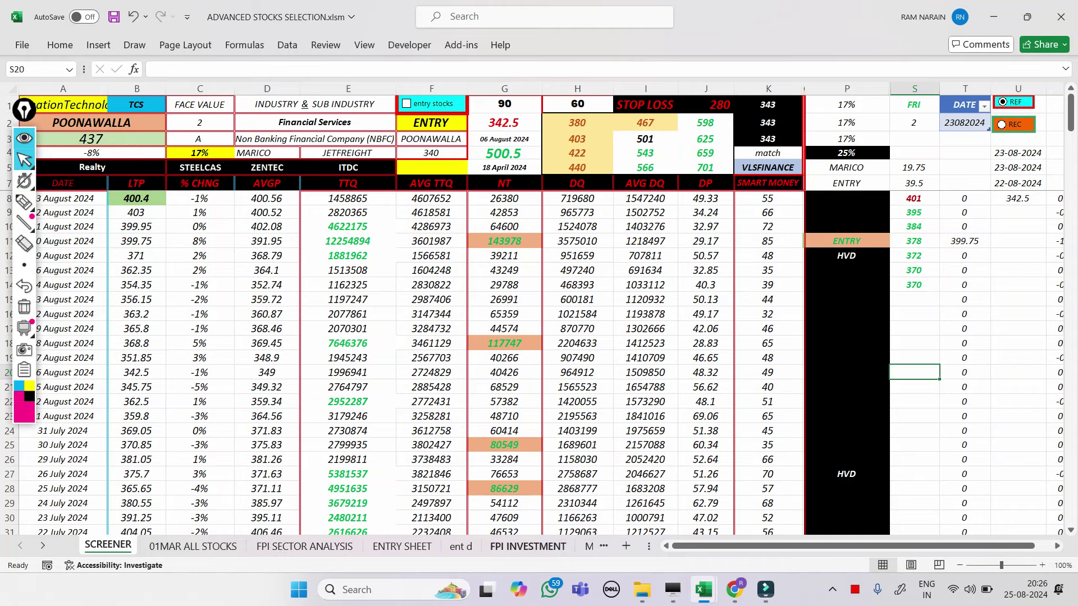
pyautogui.click(527, 546)
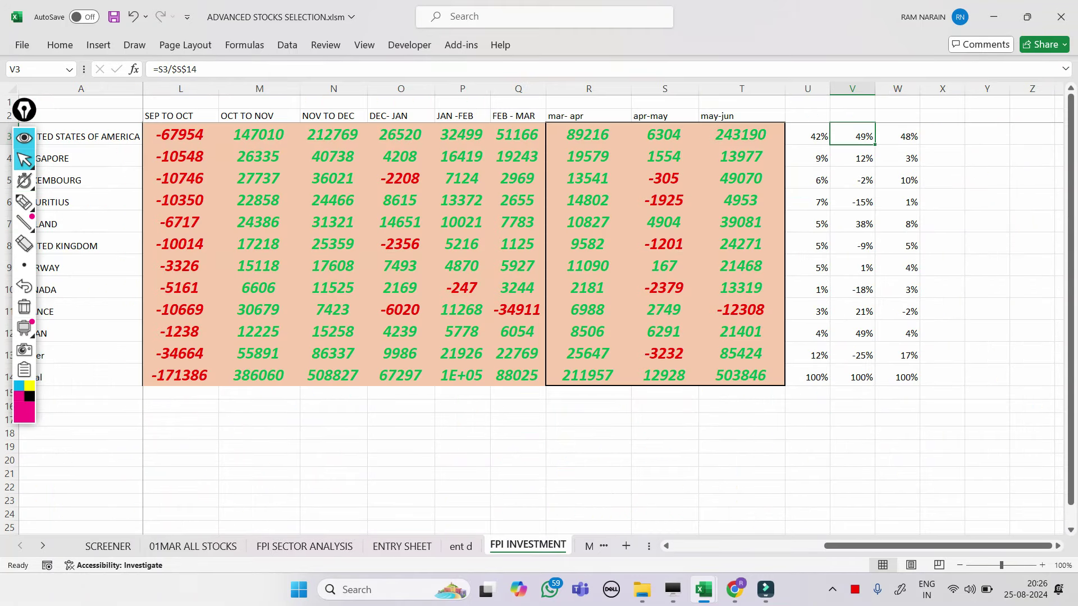
pyautogui.click(304, 546)
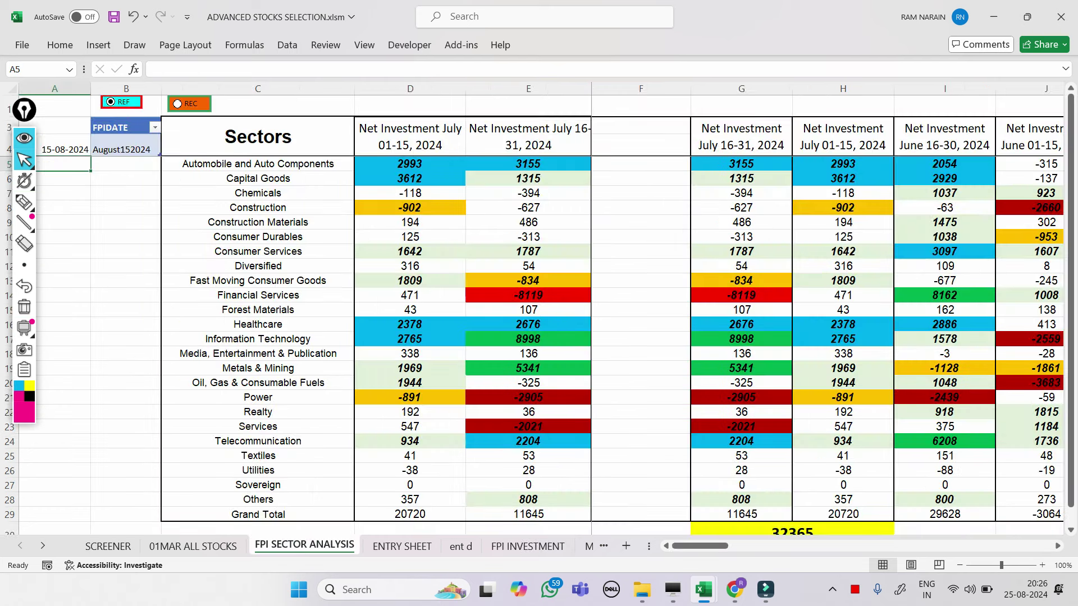
# Circle the July 01-15 and July 16-31, 2024 column headings with the magenta pen, and clear the marks.
pyautogui.click(24, 202)
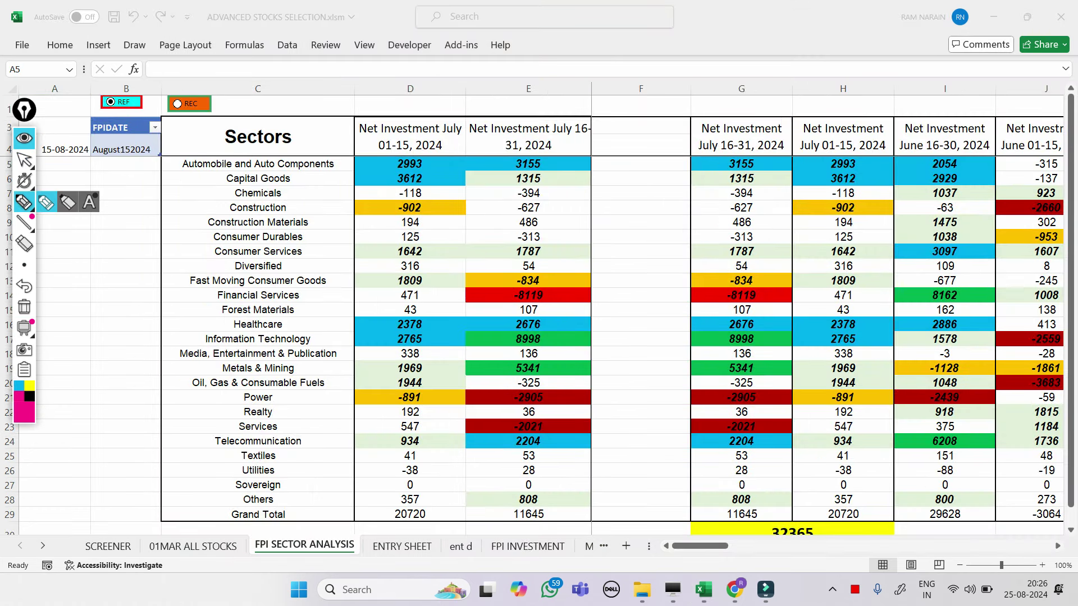
pyautogui.moveTo(378, 137)
pyautogui.mouseDown()
pyautogui.moveTo(393, 129)
pyautogui.moveTo(378, 138)
pyautogui.mouseUp()
pyautogui.moveTo(508, 136)
pyautogui.mouseDown()
pyautogui.moveTo(530, 129)
pyautogui.moveTo(502, 135)
pyautogui.mouseUp()
pyautogui.moveTo(580, 174); pyautogui.dragTo(544, 157)
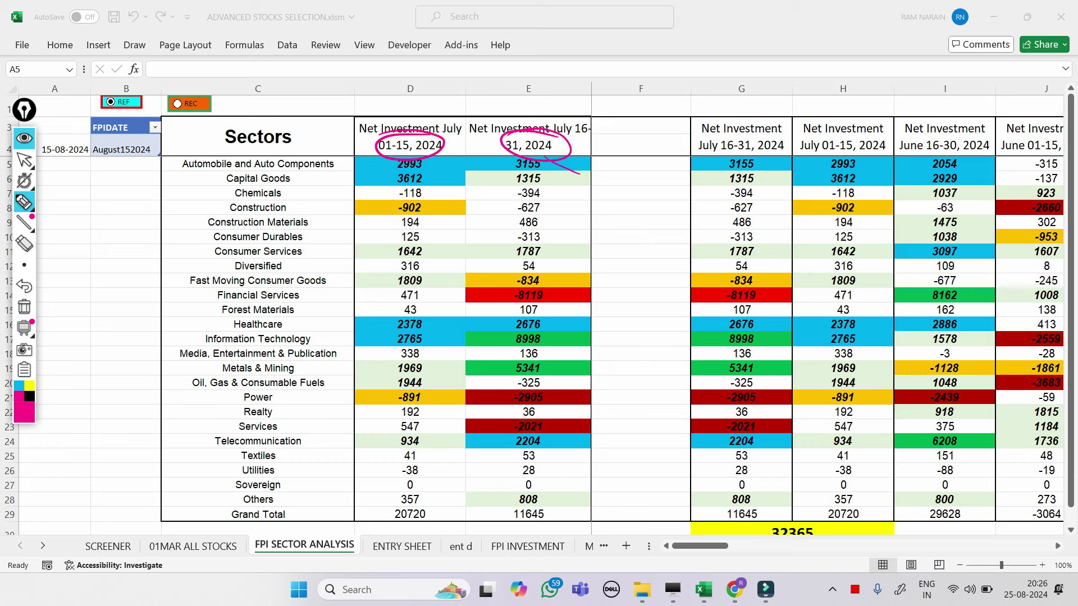
pyautogui.click(24, 307)
# Change the FPIDATE formula in B4 to =TEXT(A4,"MMmDDYYYY"), and refresh and record the sector data.
pyautogui.moveTo(24, 109); pyautogui.dragTo(37, 305)
pyautogui.click(37, 354)
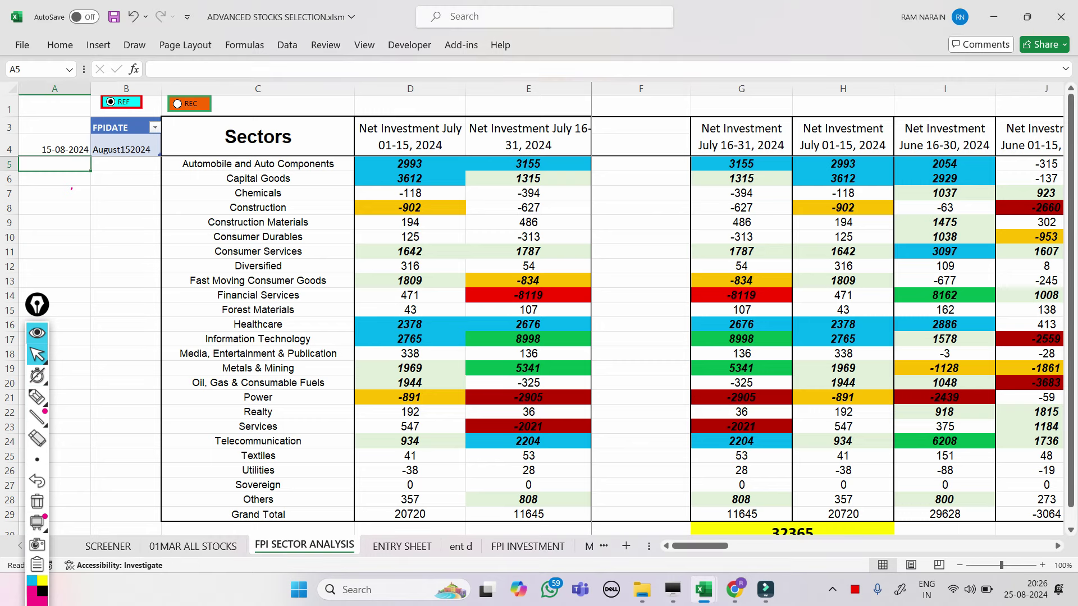
pyautogui.click(127, 147)
pyautogui.click(223, 70)
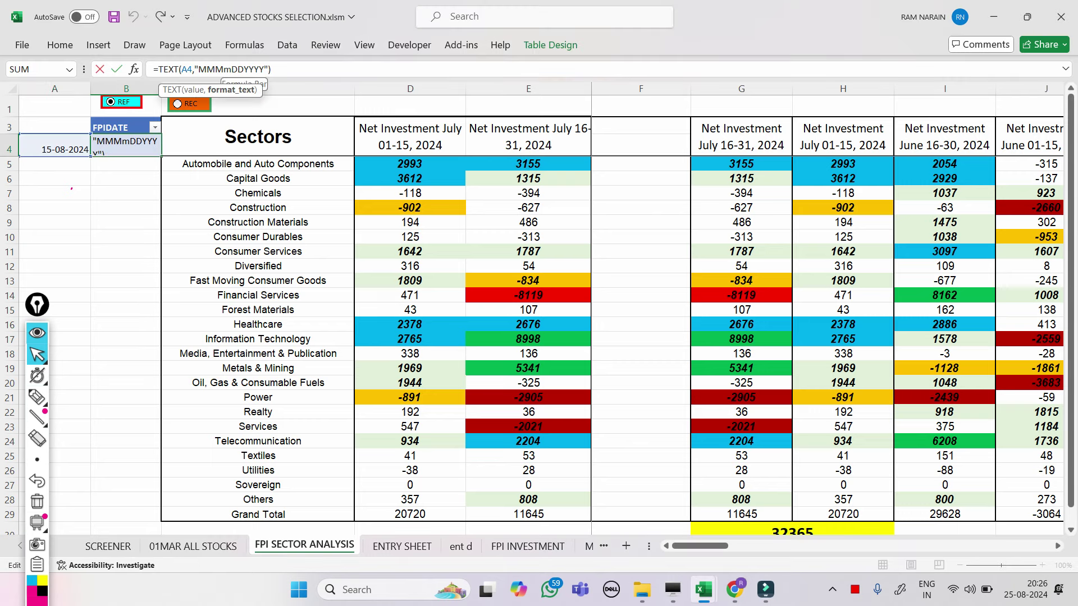
pyautogui.press('BackSpace')
pyautogui.press('Return')
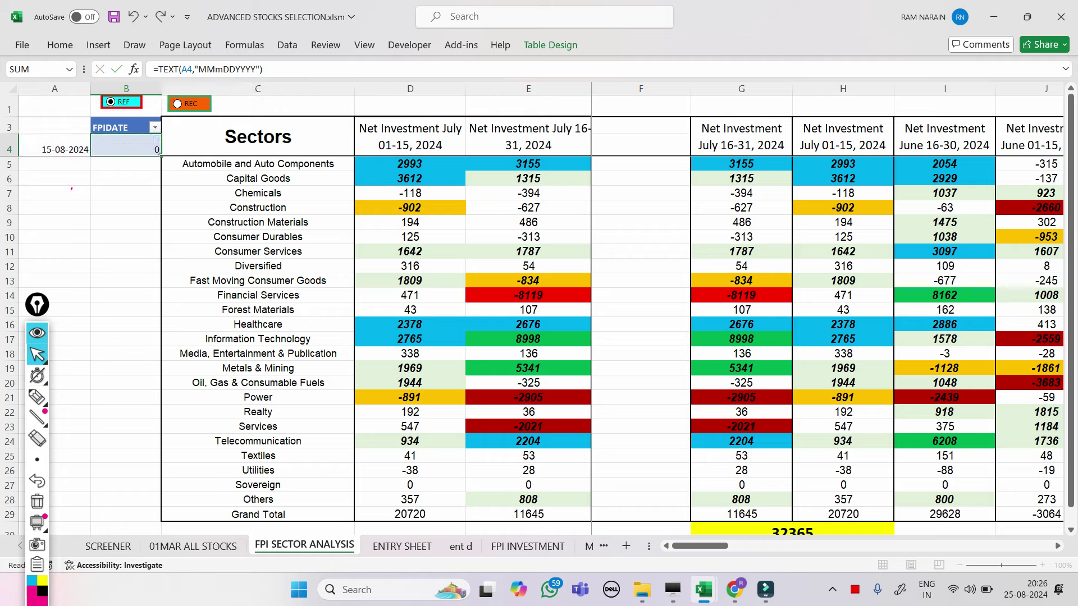
pyautogui.click(126, 208)
pyautogui.click(121, 102)
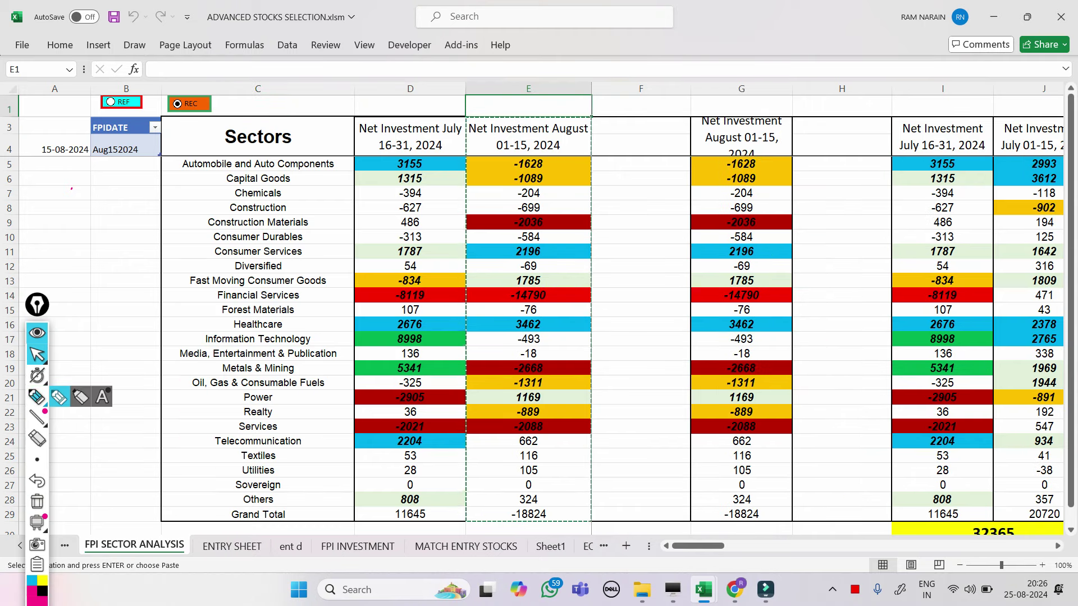
# Mark the strongest August 01-15 sector values, from Automobile to Services, along with related July figures, and clear the marks.
pyautogui.click(37, 398)
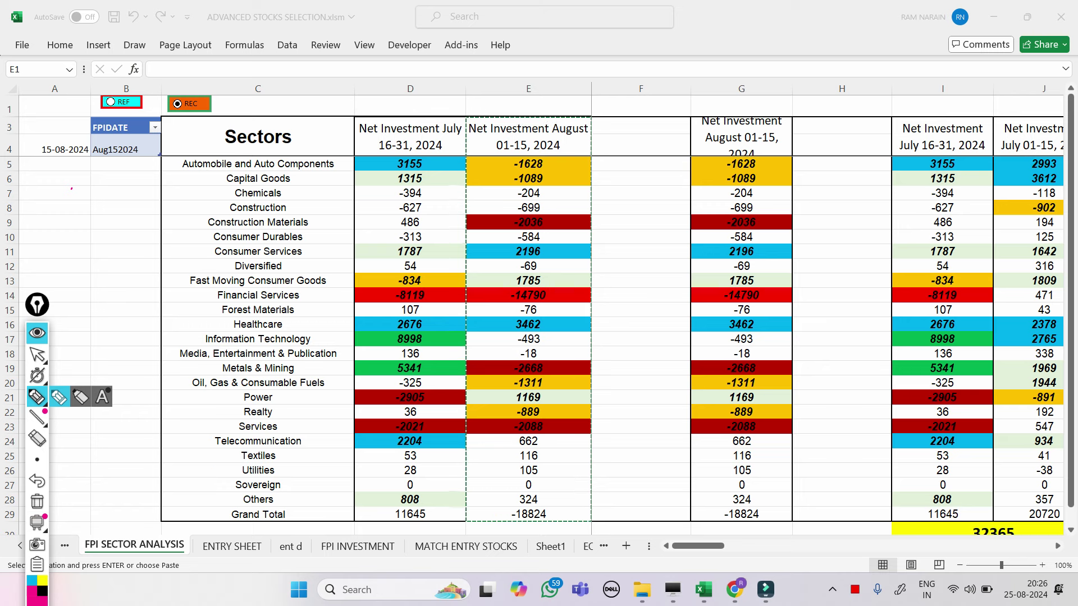
pyautogui.moveTo(529, 158); pyautogui.dragTo(520, 163)
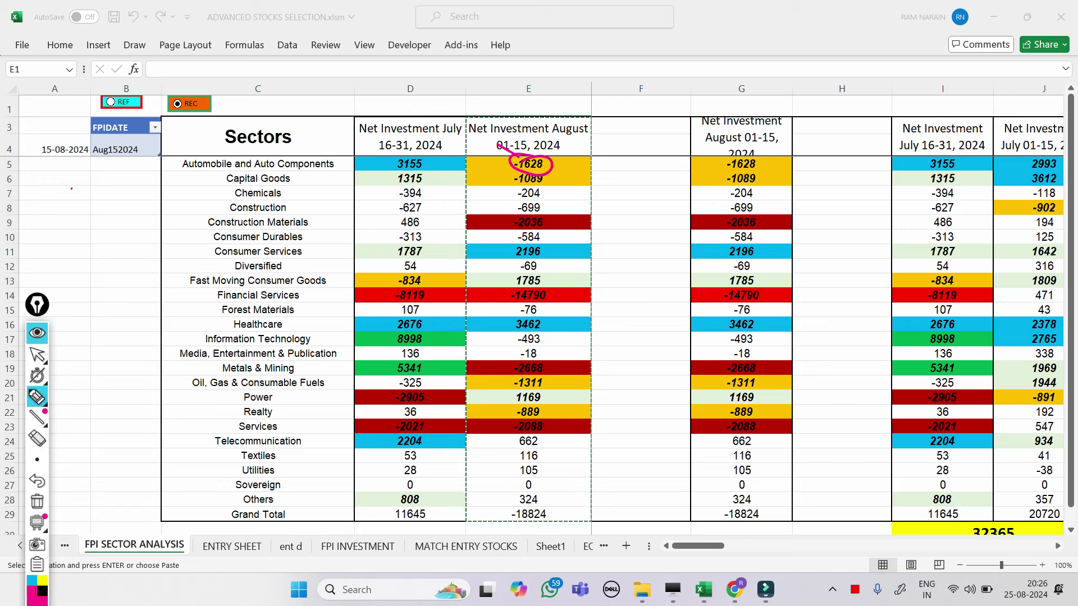
pyautogui.moveTo(316, 158); pyautogui.dragTo(343, 170)
pyautogui.moveTo(946, 153)
pyautogui.mouseDown()
pyautogui.moveTo(981, 169)
pyautogui.moveTo(1029, 166)
pyautogui.mouseUp()
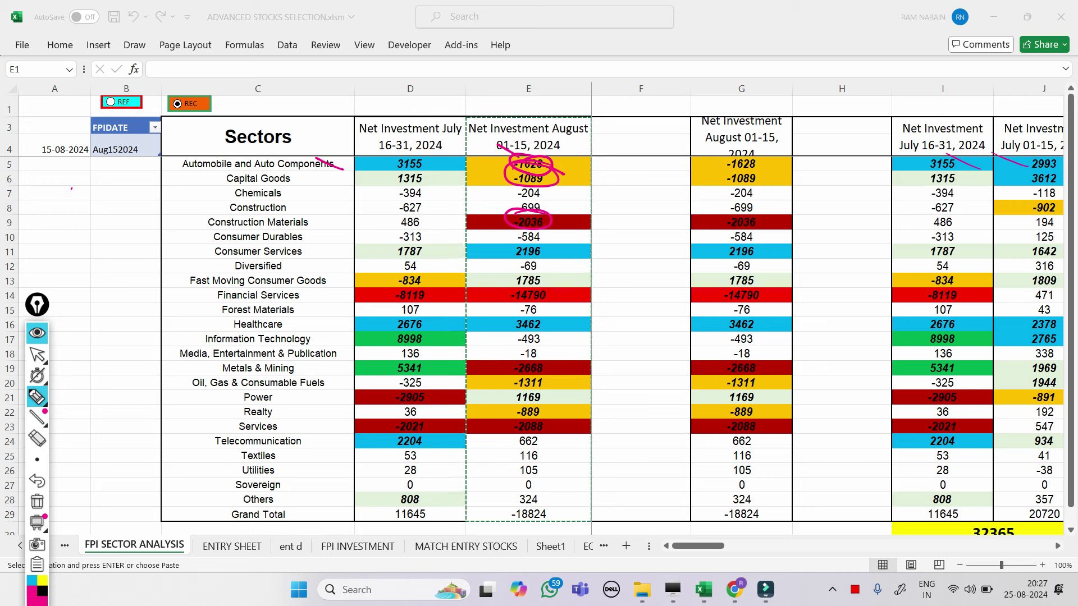
pyautogui.moveTo(516, 244); pyautogui.dragTo(543, 241)
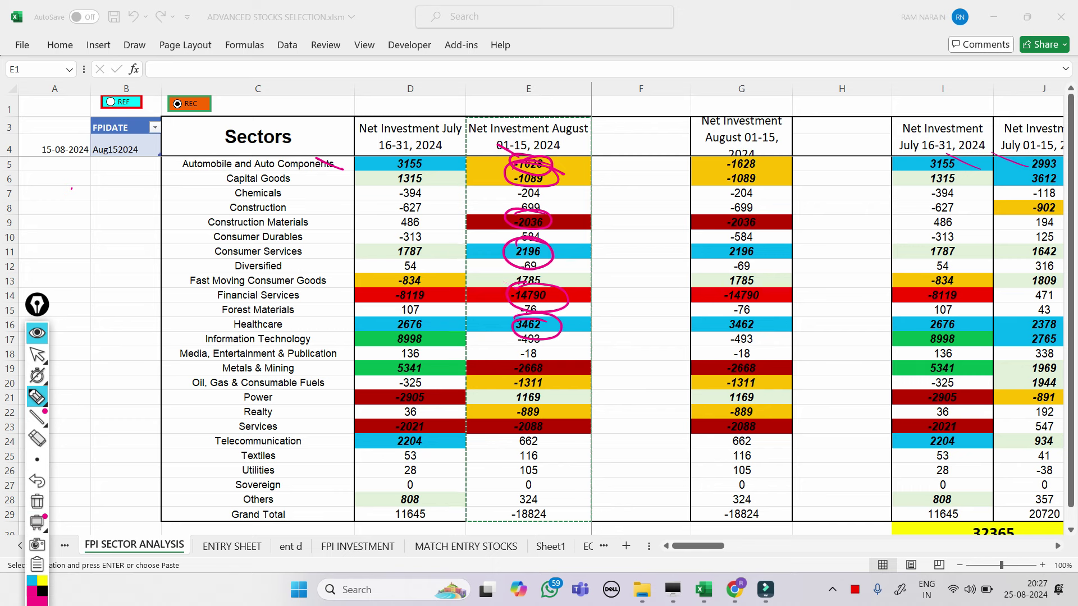
pyautogui.moveTo(399, 291)
pyautogui.mouseDown()
pyautogui.moveTo(435, 299)
pyautogui.moveTo(418, 288)
pyautogui.mouseUp()
pyautogui.moveTo(521, 360); pyautogui.dragTo(558, 374)
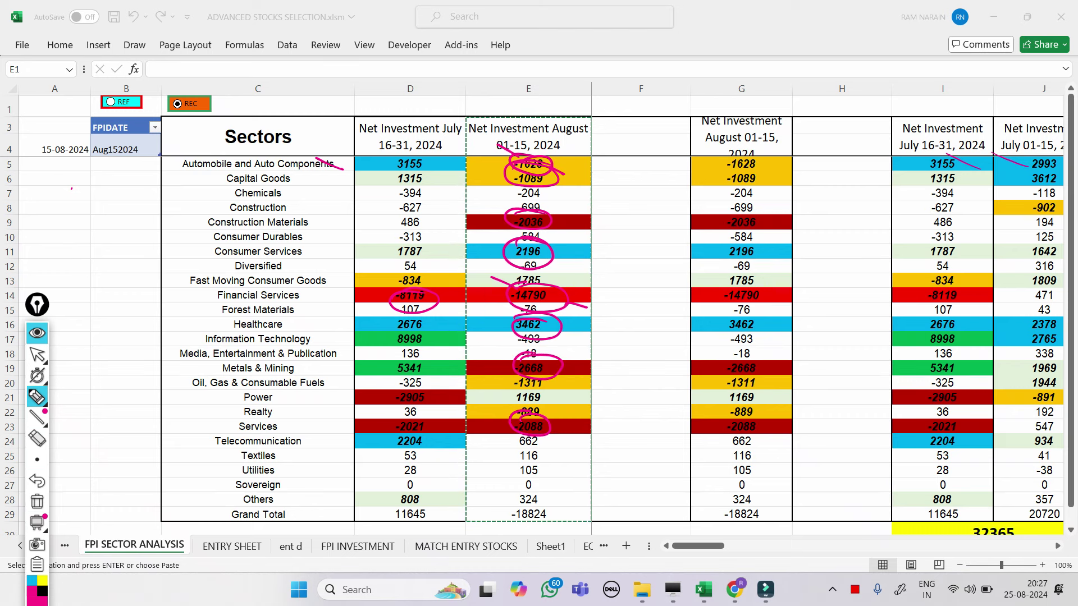
pyautogui.moveTo(528, 439)
pyautogui.mouseDown()
pyautogui.moveTo(513, 441)
pyautogui.moveTo(522, 445)
pyautogui.mouseUp()
pyautogui.click(37, 502)
# Circle the August 01-15 values for Consumer Services, Healthcare, Power and Telecommunication, clear the marks and return to cursor mode.
pyautogui.moveTo(37, 397)
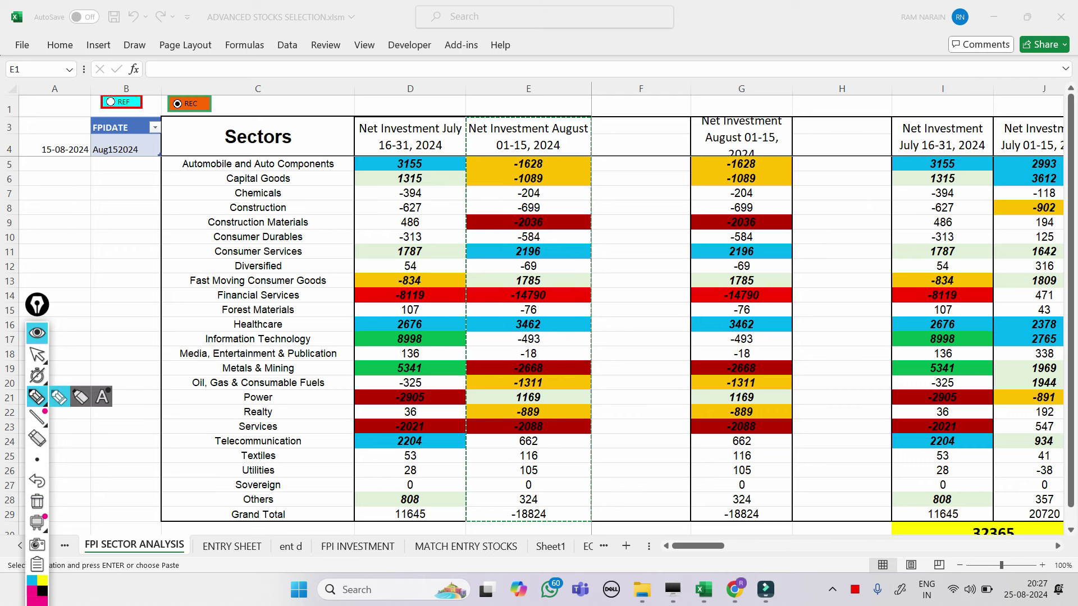
pyautogui.moveTo(547, 240); pyautogui.dragTo(517, 238)
pyautogui.moveTo(533, 310)
pyautogui.mouseDown()
pyautogui.moveTo(550, 330)
pyautogui.moveTo(525, 308)
pyautogui.mouseUp()
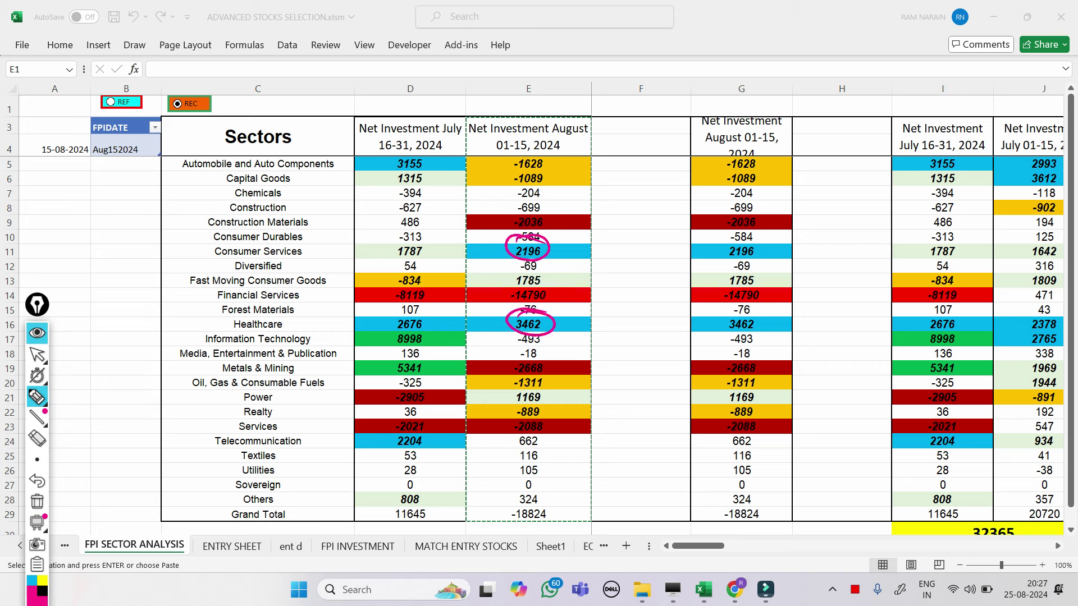
pyautogui.moveTo(534, 426)
pyautogui.mouseDown()
pyautogui.moveTo(513, 441)
pyautogui.moveTo(550, 433)
pyautogui.moveTo(528, 428)
pyautogui.mouseUp()
pyautogui.moveTo(515, 392)
pyautogui.mouseDown()
pyautogui.moveTo(537, 386)
pyautogui.moveTo(506, 407)
pyautogui.moveTo(484, 382)
pyautogui.mouseUp()
pyautogui.moveTo(546, 402); pyautogui.dragTo(569, 415)
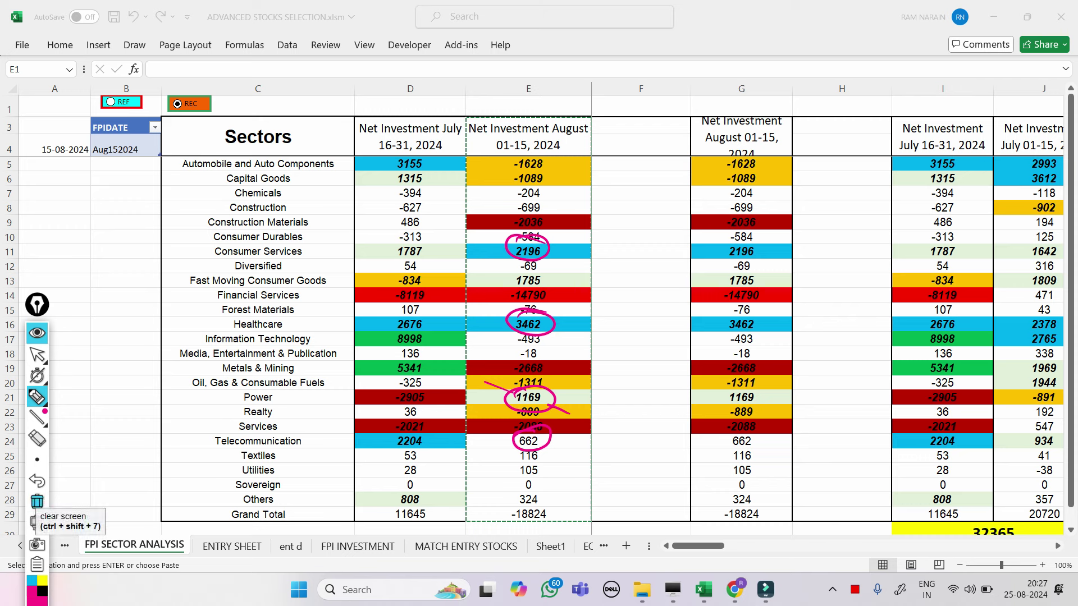
pyautogui.click(37, 500)
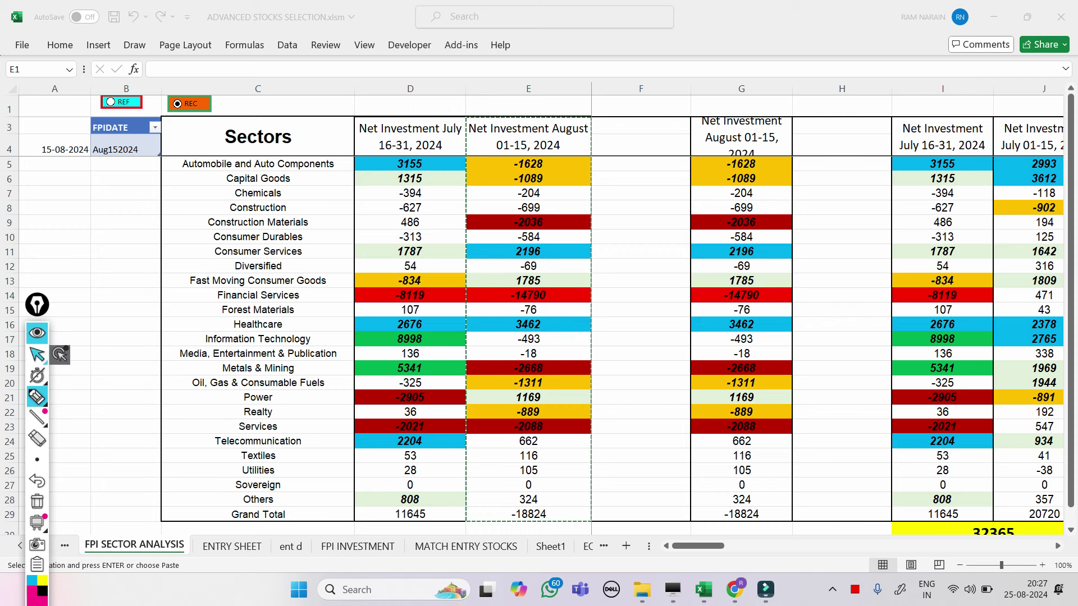
pyautogui.click(37, 354)
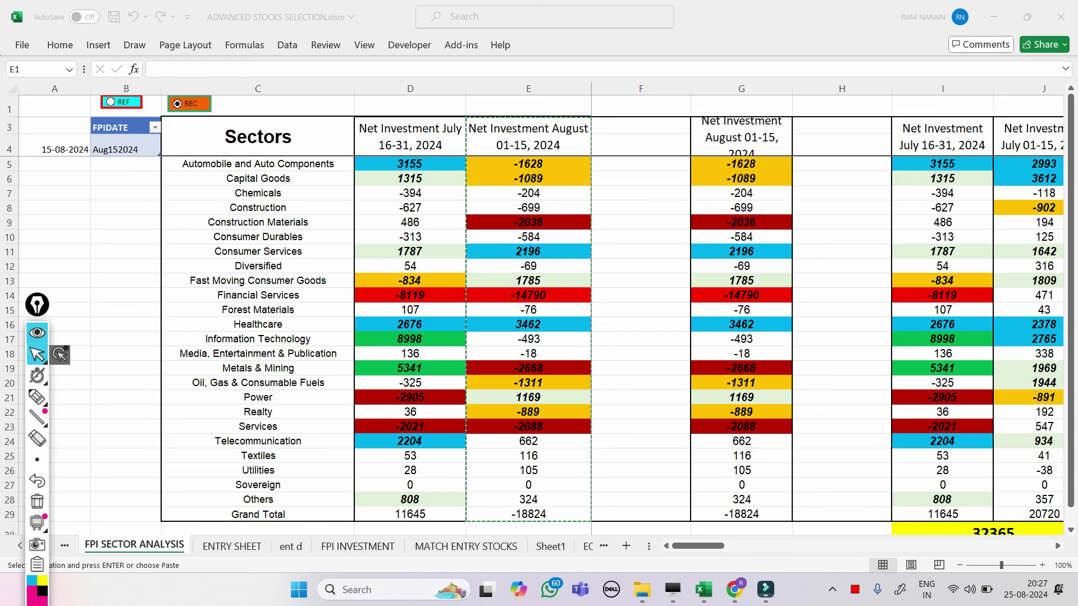
# Move the annotation toolbar up and show the 13-Aug to 20-Aug stock lists on the 01MAR ALL STOCKS sheet.
pyautogui.moveTo(37, 305); pyautogui.dragTo(14, 135)
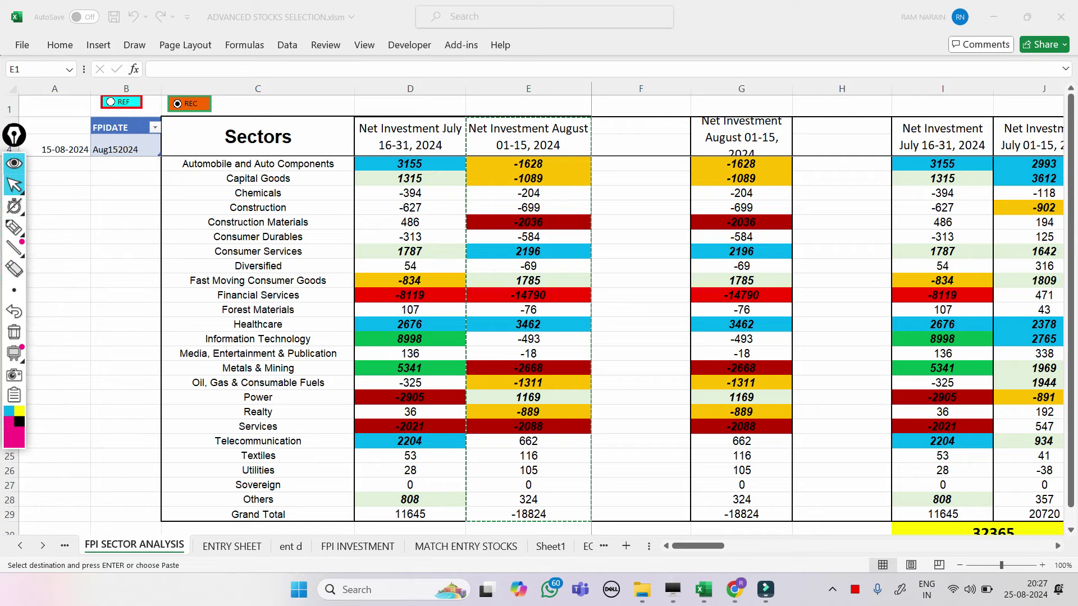
pyautogui.click(20, 545)
pyautogui.click(21, 545)
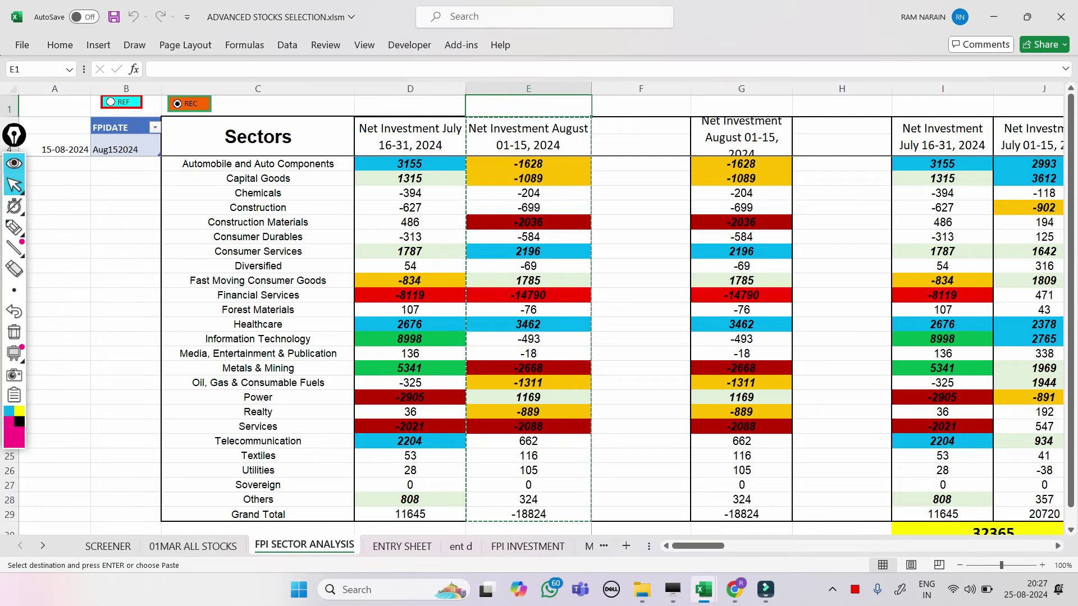
pyautogui.hotkey('ctrl', 'pageup')
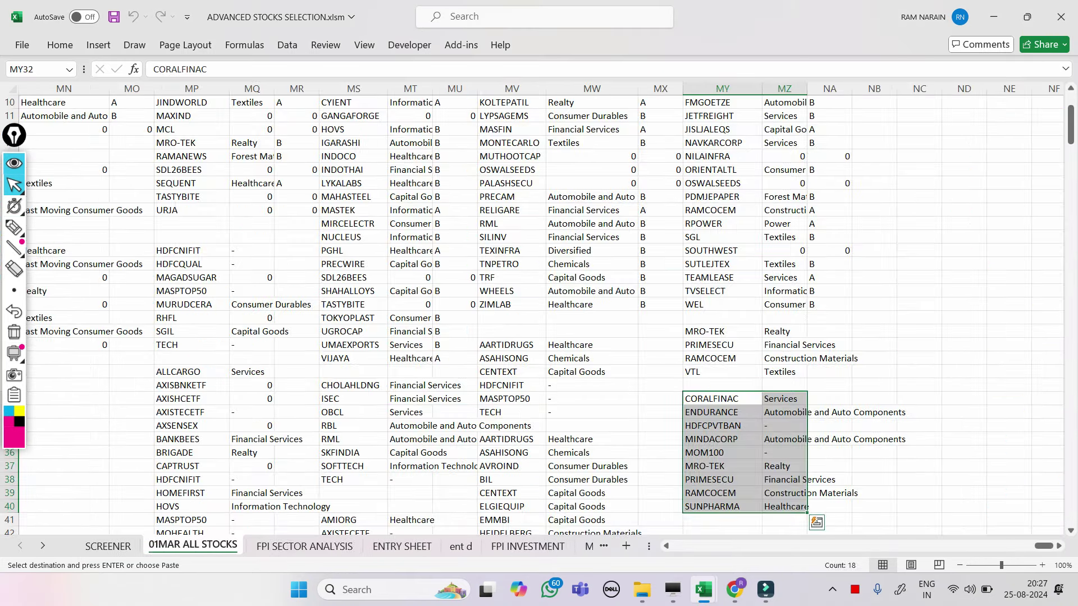
pyautogui.click(660, 386)
pyautogui.scroll(3, 660, 386)
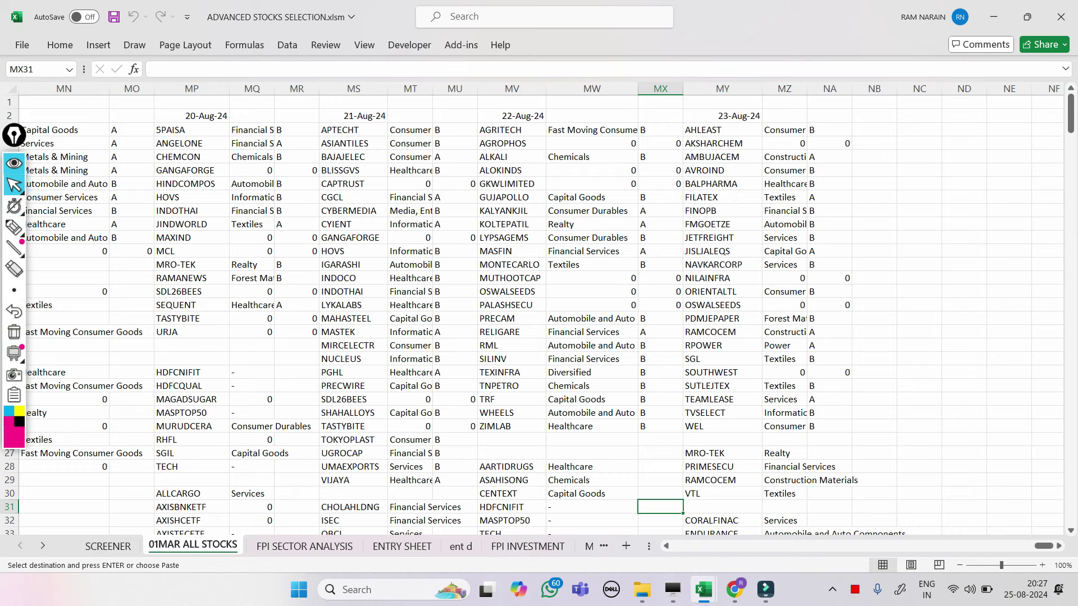
pyautogui.hscroll(-10, 540, 309)
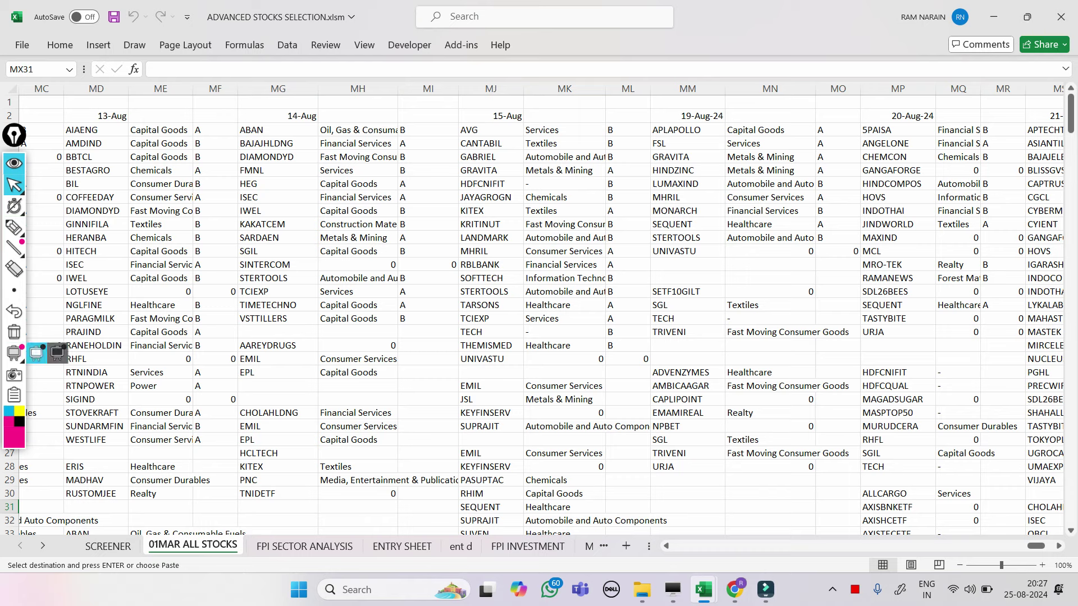
# Circle TARSONS and TCIEXP under 15-Aug, and mark the Healthcare, Financial Services, Metals & Mining and Capital Goods entries under 19-Aug.
pyautogui.click(14, 227)
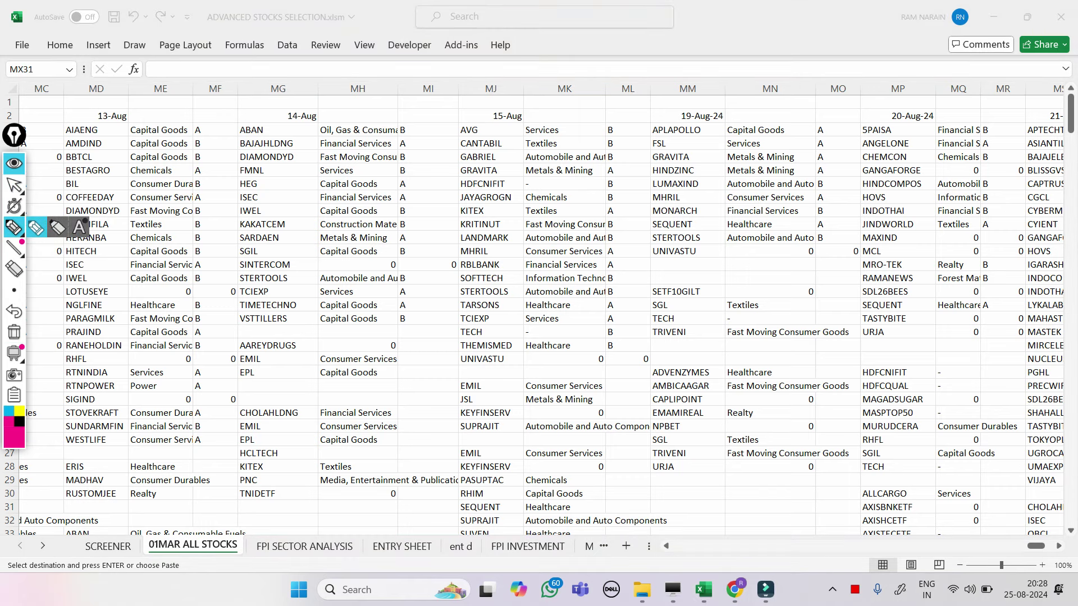
pyautogui.moveTo(456, 303)
pyautogui.mouseDown()
pyautogui.moveTo(517, 315)
pyautogui.moveTo(464, 312)
pyautogui.mouseUp()
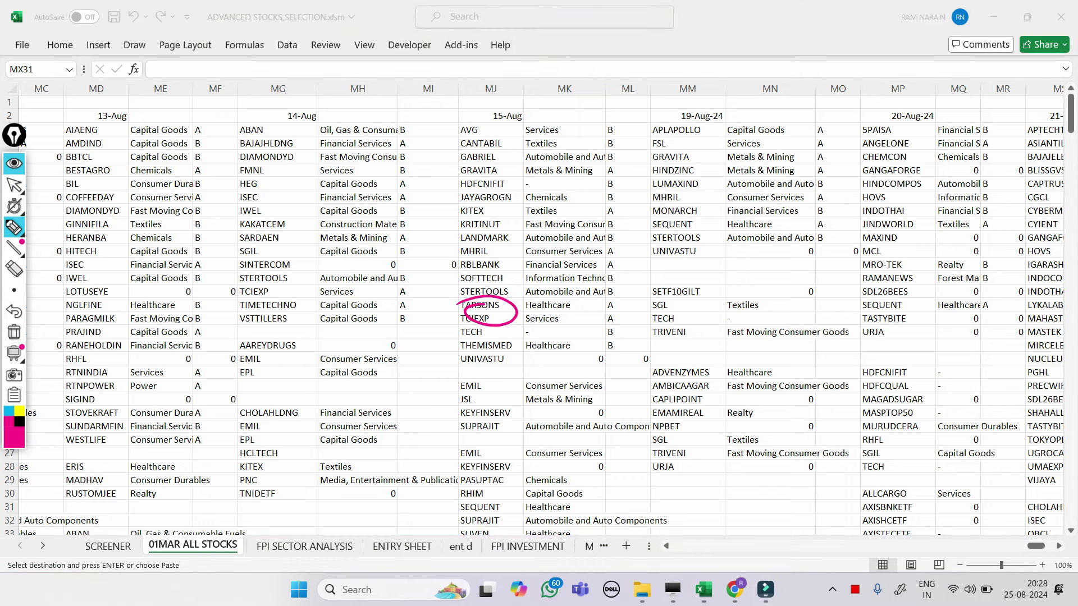
pyautogui.moveTo(739, 364)
pyautogui.mouseDown()
pyautogui.moveTo(768, 384)
pyautogui.moveTo(734, 369)
pyautogui.mouseUp()
pyautogui.moveTo(741, 220)
pyautogui.mouseDown()
pyautogui.moveTo(765, 234)
pyautogui.moveTo(740, 222)
pyautogui.moveTo(796, 216)
pyautogui.mouseUp()
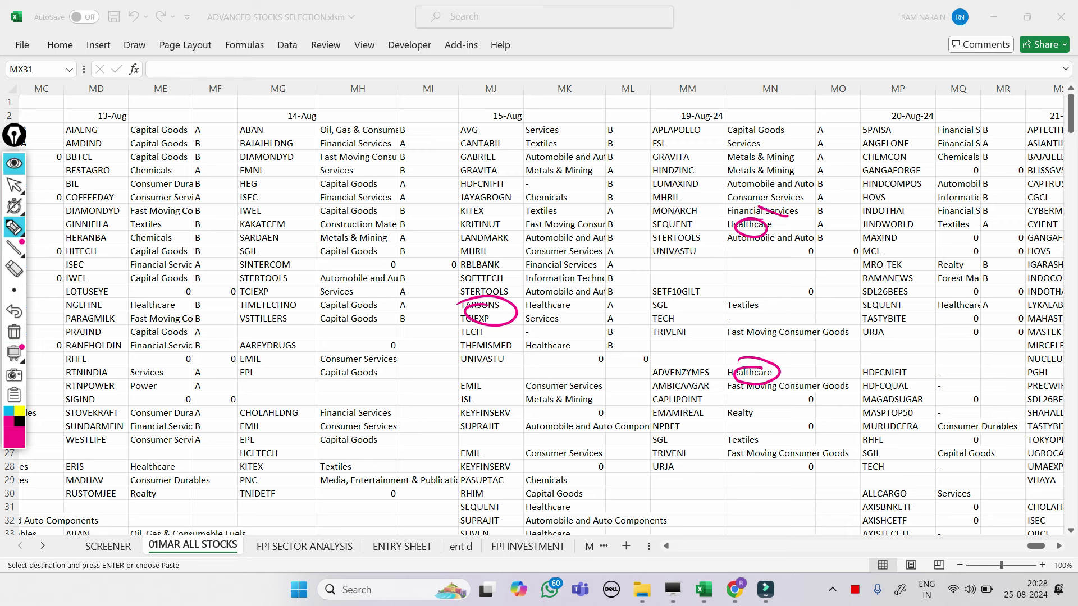
pyautogui.moveTo(789, 163)
pyautogui.mouseDown()
pyautogui.moveTo(763, 185)
pyautogui.moveTo(793, 147)
pyautogui.mouseUp()
pyautogui.moveTo(740, 123); pyautogui.dragTo(763, 131)
# Mark the Financial Services, Chemicals, Healthcare, Consumer Durables and Services entries and underline SEQUENT in the 20-Aug list.
pyautogui.moveTo(975, 158)
pyautogui.mouseDown()
pyautogui.moveTo(933, 140)
pyautogui.moveTo(927, 120)
pyautogui.mouseUp()
pyautogui.moveTo(948, 284)
pyautogui.mouseDown()
pyautogui.moveTo(983, 301)
pyautogui.moveTo(954, 281)
pyautogui.mouseUp()
pyautogui.moveTo(901, 310); pyautogui.dragTo(844, 308)
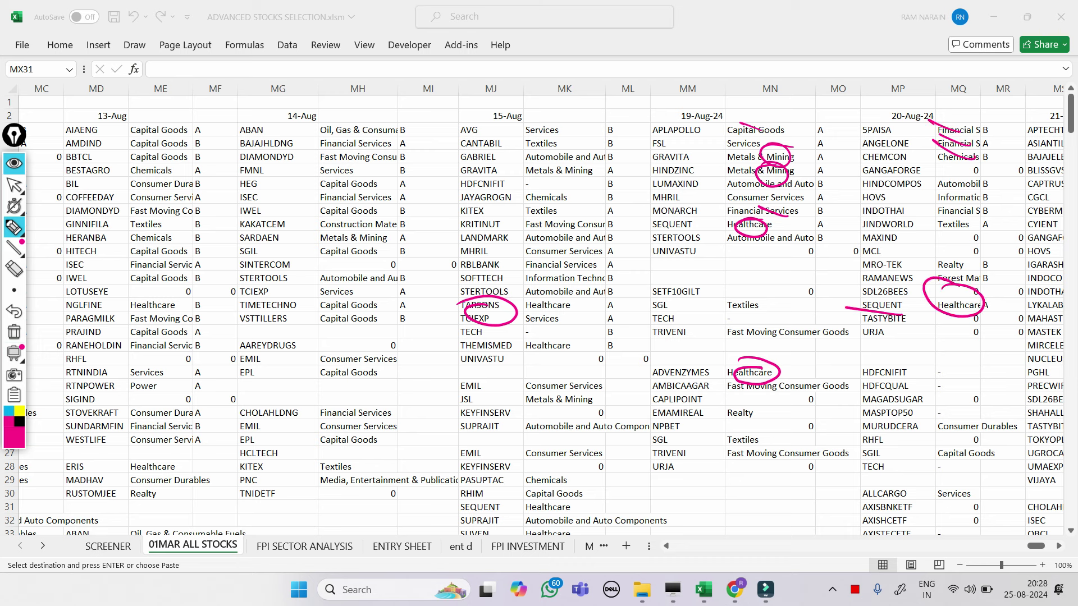
pyautogui.moveTo(923, 482)
pyautogui.mouseDown()
pyautogui.moveTo(944, 476)
pyautogui.moveTo(923, 497)
pyautogui.moveTo(971, 469)
pyautogui.mouseUp()
pyautogui.moveTo(948, 415); pyautogui.dragTo(981, 428)
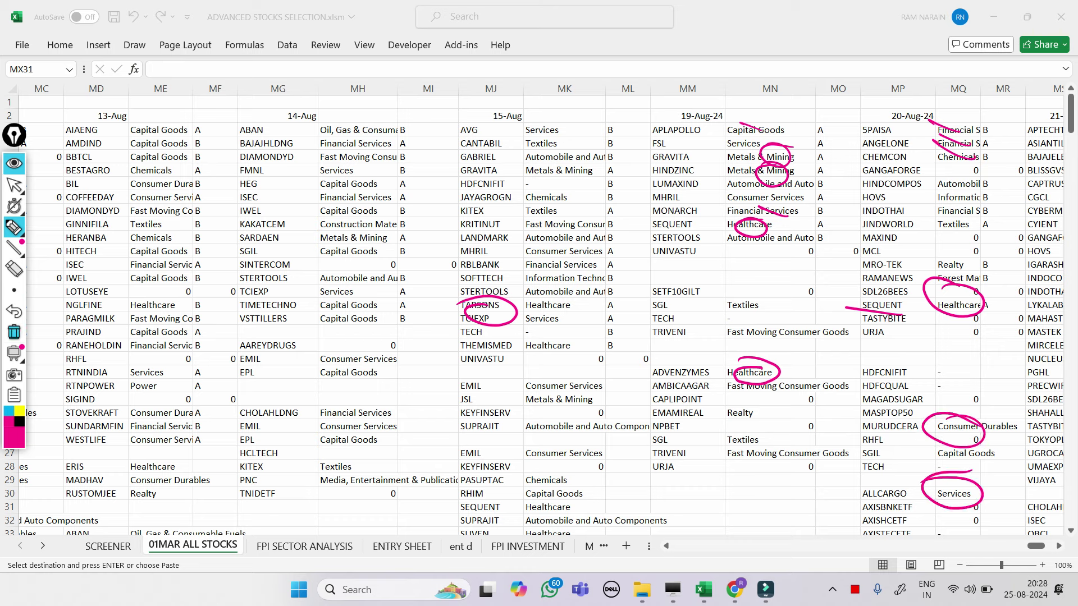
# Clear the marks, return to cursor mode and widen the sector column of the 21-Aug-24 list.
pyautogui.click(14, 332)
pyautogui.click(14, 185)
pyautogui.moveTo(1036, 545); pyautogui.dragTo(1043, 546)
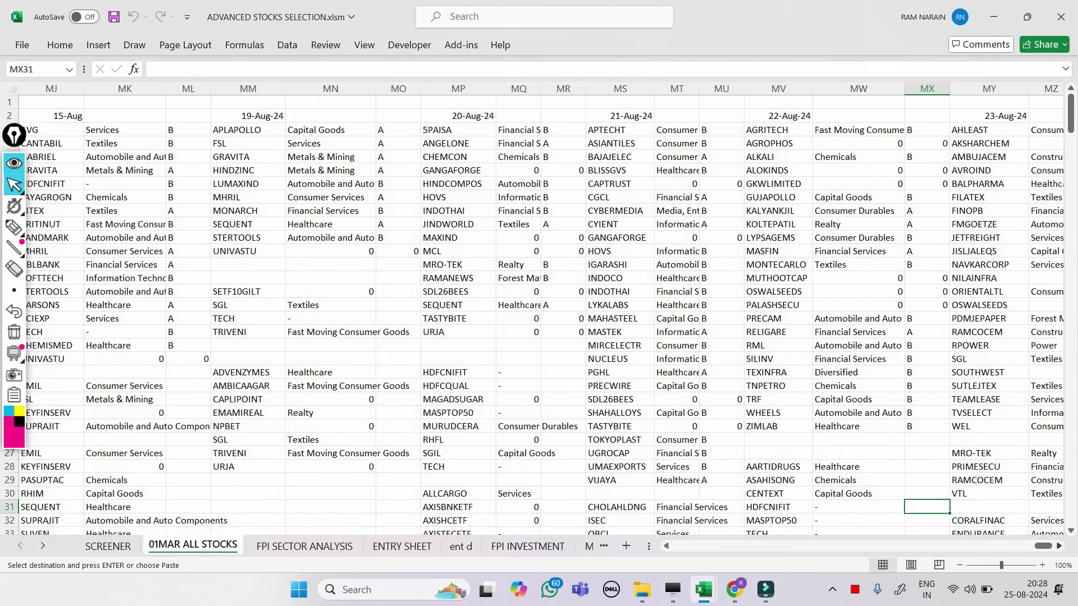
pyautogui.moveTo(700, 89); pyautogui.dragTo(725, 89)
# Mark the Consumer Services, Consumer Durables, Healthcare, Capital Goods and Financial Services entries under 21-Aug-24, add a handwritten note and circle the date.
pyautogui.moveTo(14, 248)
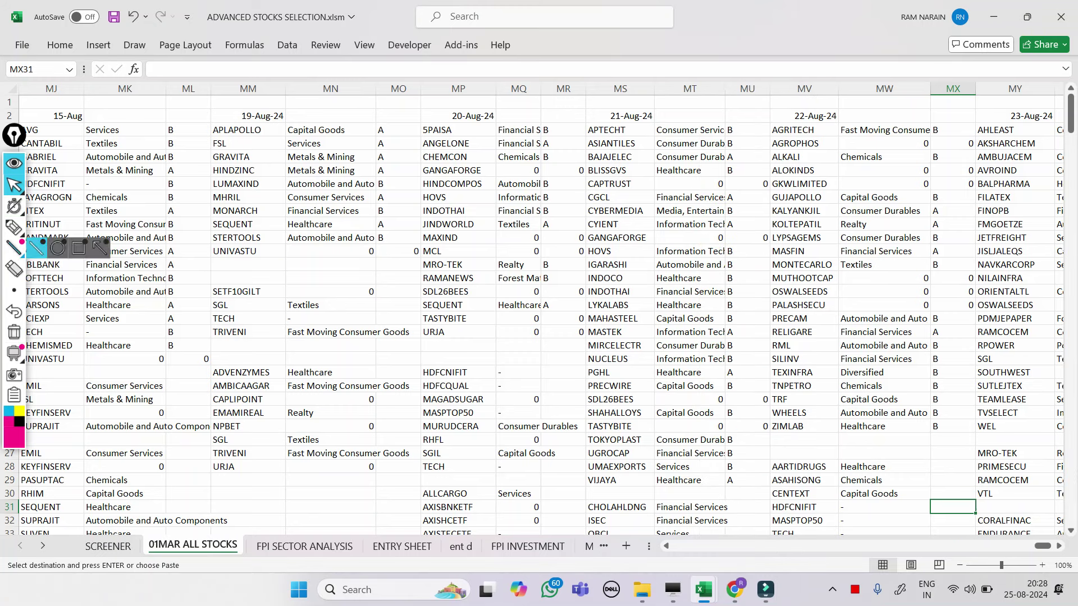
pyautogui.click(14, 227)
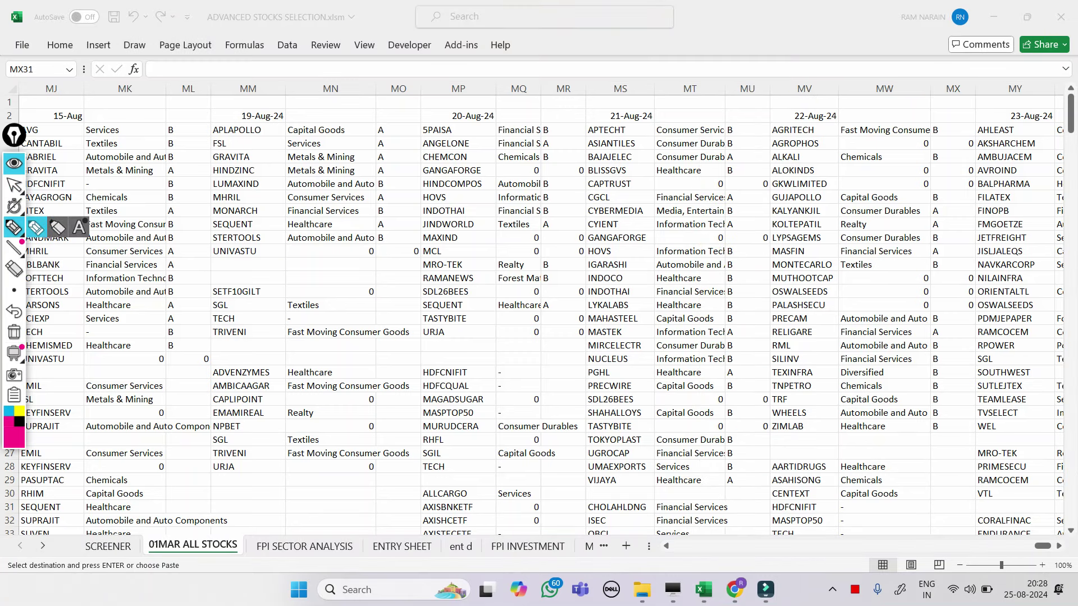
pyautogui.moveTo(659, 126); pyautogui.dragTo(720, 150)
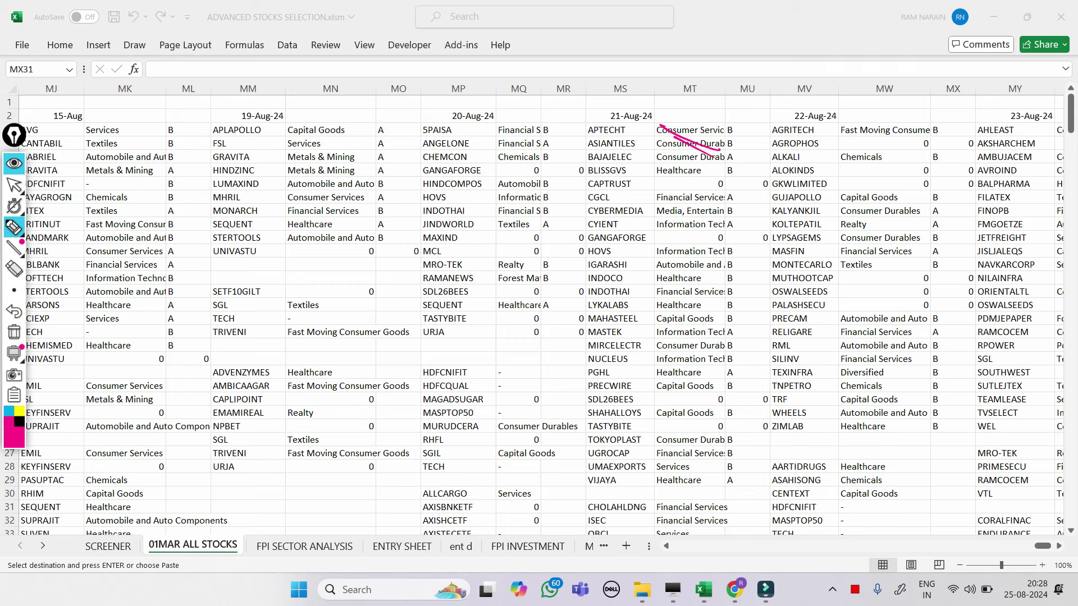
pyautogui.moveTo(696, 279); pyautogui.dragTo(660, 266)
pyautogui.moveTo(699, 307); pyautogui.dragTo(668, 294)
pyautogui.moveTo(669, 335)
pyautogui.mouseDown()
pyautogui.moveTo(706, 348)
pyautogui.moveTo(699, 373)
pyautogui.mouseUp()
pyautogui.moveTo(703, 419); pyautogui.dragTo(673, 411)
pyautogui.moveTo(691, 485)
pyautogui.mouseDown()
pyautogui.moveTo(657, 476)
pyautogui.moveTo(701, 525)
pyautogui.moveTo(674, 535)
pyautogui.mouseUp()
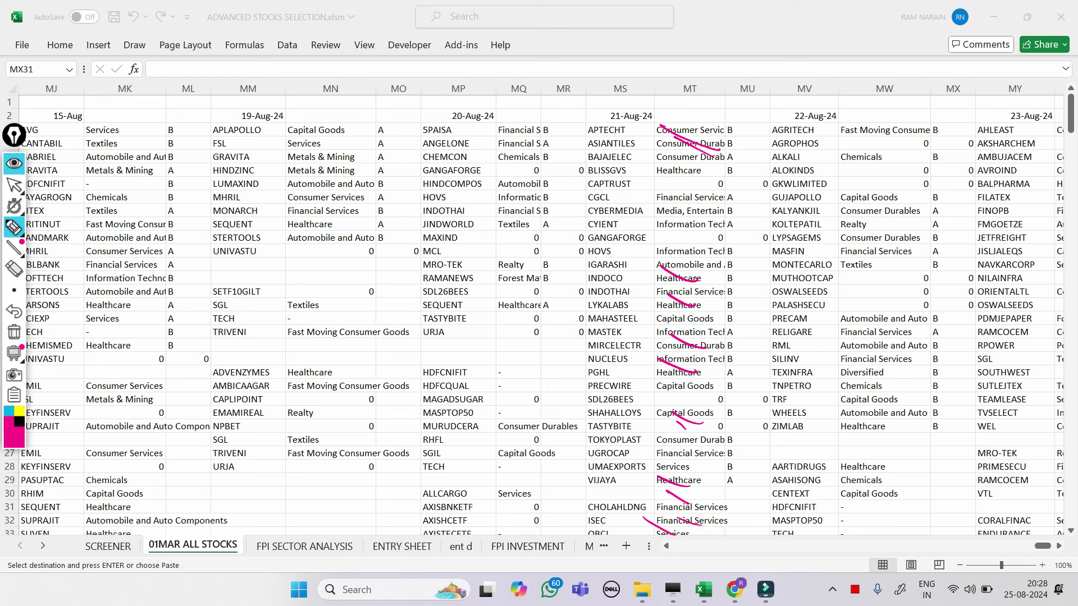
pyautogui.moveTo(336, 262)
pyautogui.mouseDown()
pyautogui.moveTo(337, 294)
pyautogui.moveTo(343, 259)
pyautogui.moveTo(350, 291)
pyautogui.moveTo(416, 269)
pyautogui.moveTo(406, 272)
pyautogui.moveTo(433, 277)
pyautogui.mouseUp()
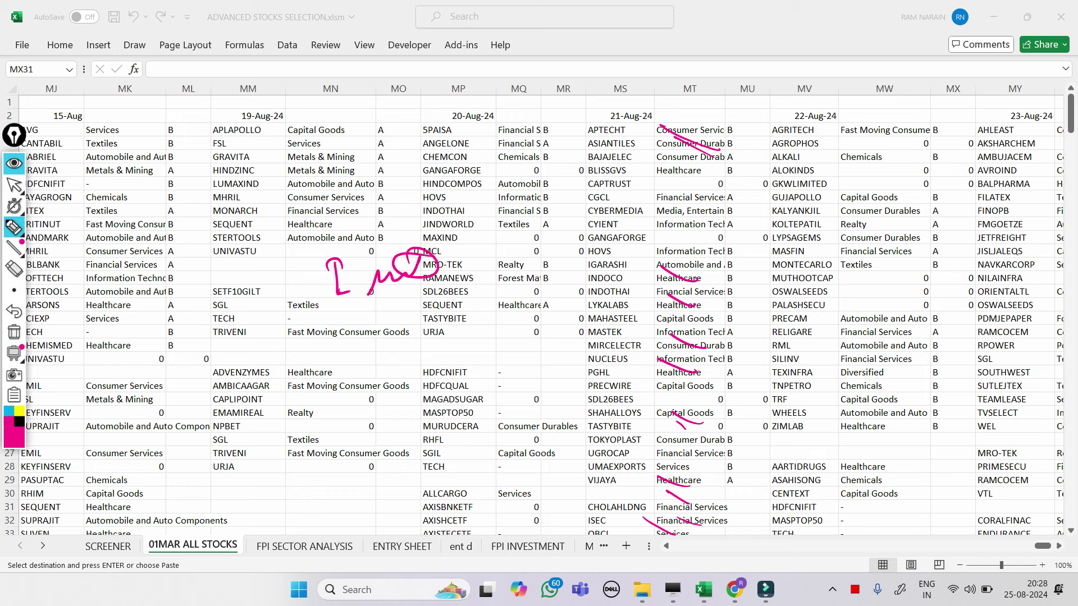
pyautogui.moveTo(606, 107); pyautogui.dragTo(594, 112)
# Mark the Consumer Durables, Automobile, Financial Services, Capital Goods and Healthcare entries under 22-Aug-24, clear all marks and return to cursor mode.
pyautogui.moveTo(864, 229); pyautogui.dragTo(902, 242)
pyautogui.moveTo(867, 204); pyautogui.dragTo(908, 215)
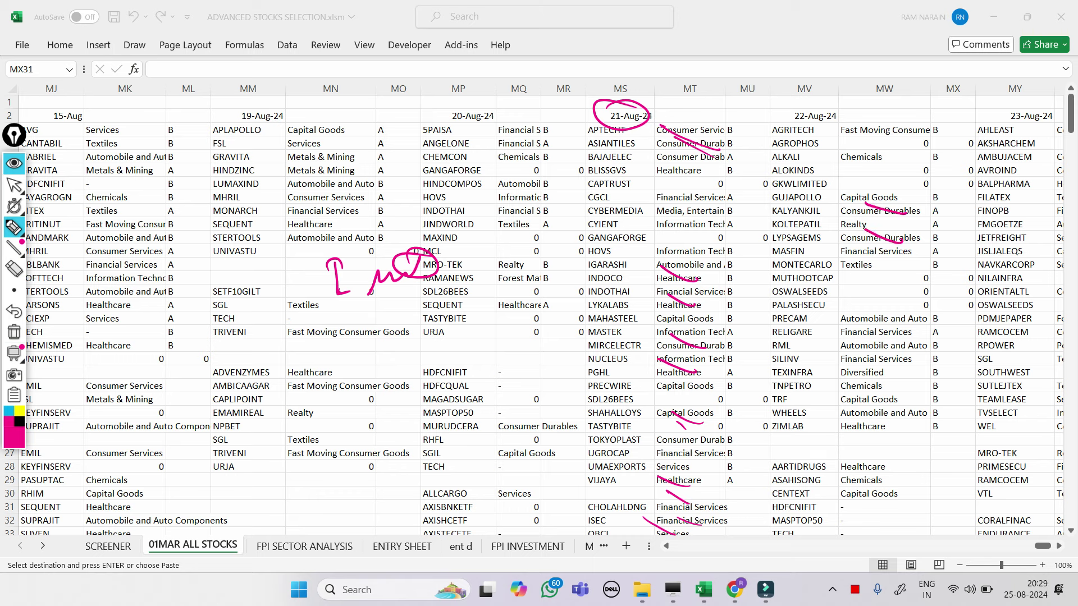
pyautogui.moveTo(886, 306)
pyautogui.mouseDown()
pyautogui.moveTo(913, 320)
pyautogui.moveTo(917, 365)
pyautogui.mouseUp()
pyautogui.moveTo(867, 391)
pyautogui.mouseDown()
pyautogui.moveTo(897, 403)
pyautogui.moveTo(886, 436)
pyautogui.mouseUp()
pyautogui.moveTo(843, 466)
pyautogui.mouseDown()
pyautogui.moveTo(878, 469)
pyautogui.moveTo(884, 506)
pyautogui.mouseUp()
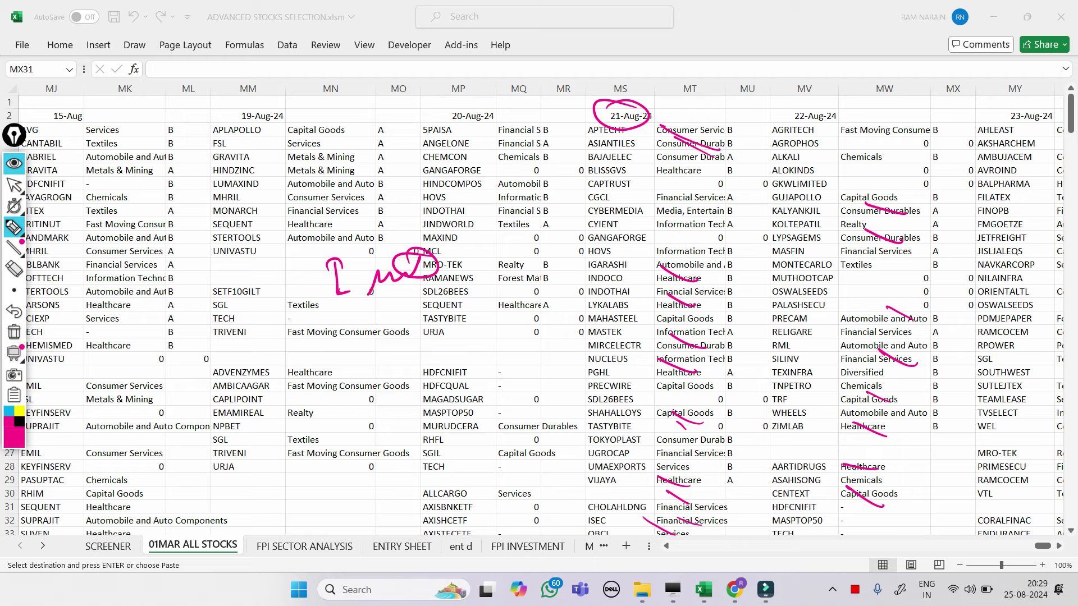
pyautogui.click(14, 331)
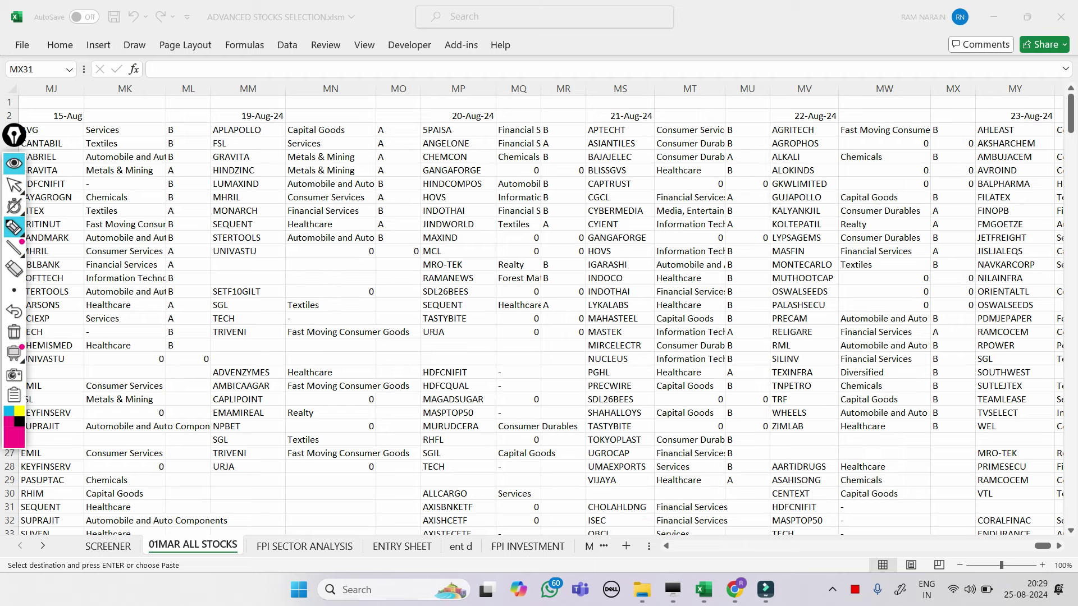
pyautogui.click(14, 184)
# Bring the 23-Aug-24 list into view and widen its sector column MZ.
pyautogui.click(953, 507)
pyautogui.hscroll(6, 953, 507)
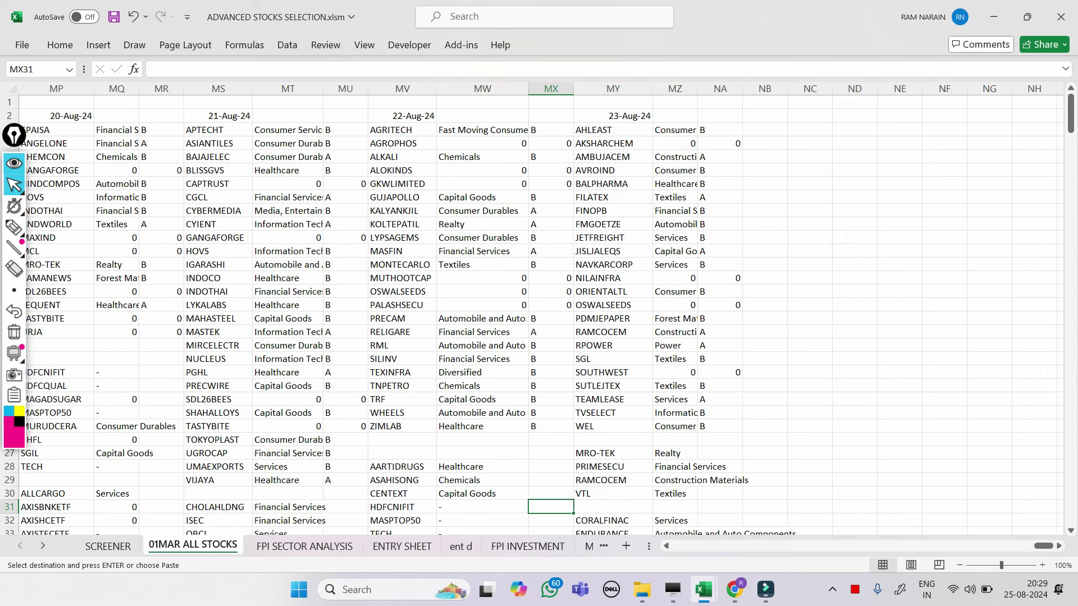
pyautogui.moveTo(697, 88); pyautogui.dragTo(734, 89)
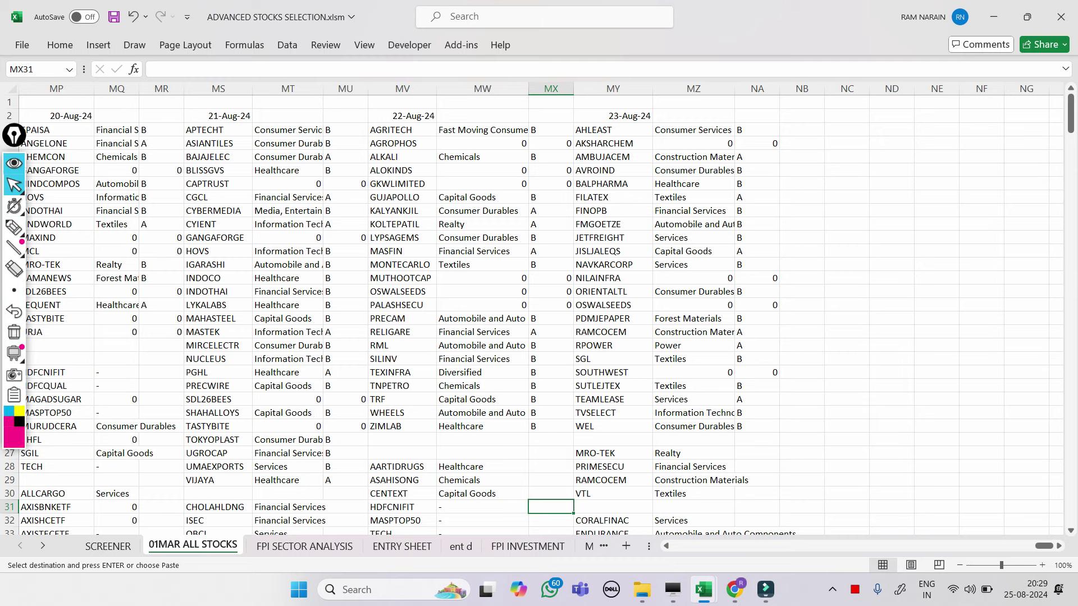
# Copy SEQUENT from the 19-Aug-24 list and enter it as the stock name in cell A2 of the SCREENER sheet.
pyautogui.hscroll(-3, 539, 308)
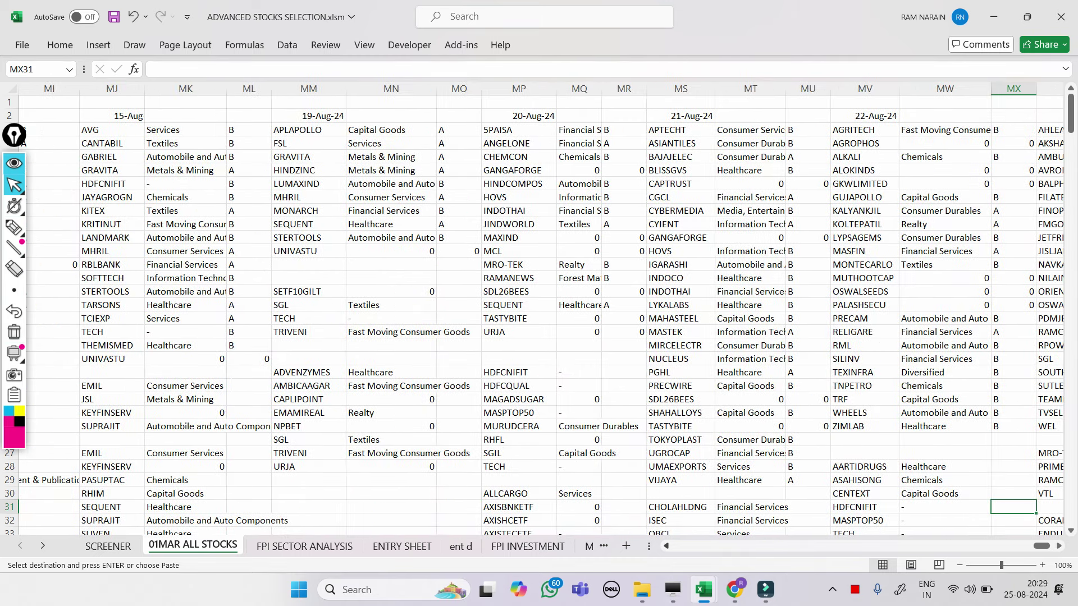
pyautogui.click(309, 225)
pyautogui.moveTo(194, 69); pyautogui.dragTo(153, 69)
pyautogui.hotkey('ctrl', 'c')
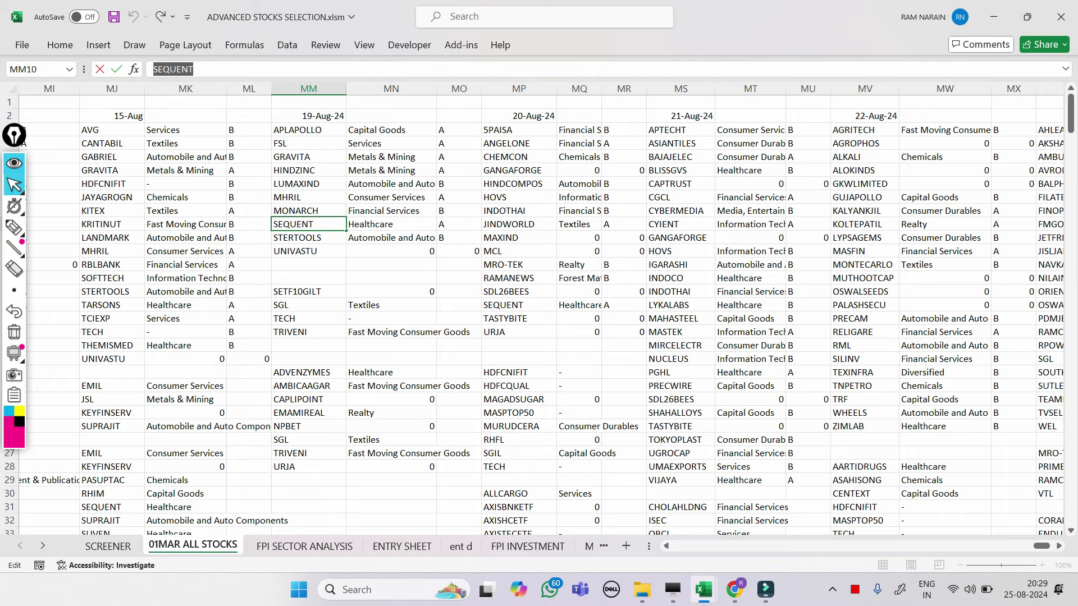
pyautogui.press('Escape')
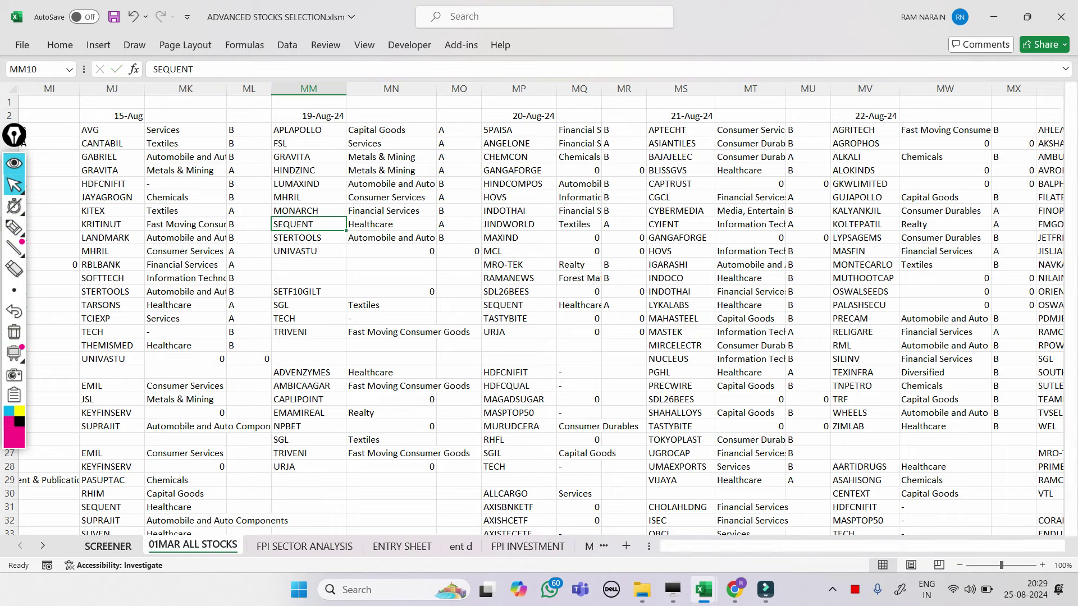
pyautogui.hotkey('ctrl', 'pageup')
pyautogui.press('F2')
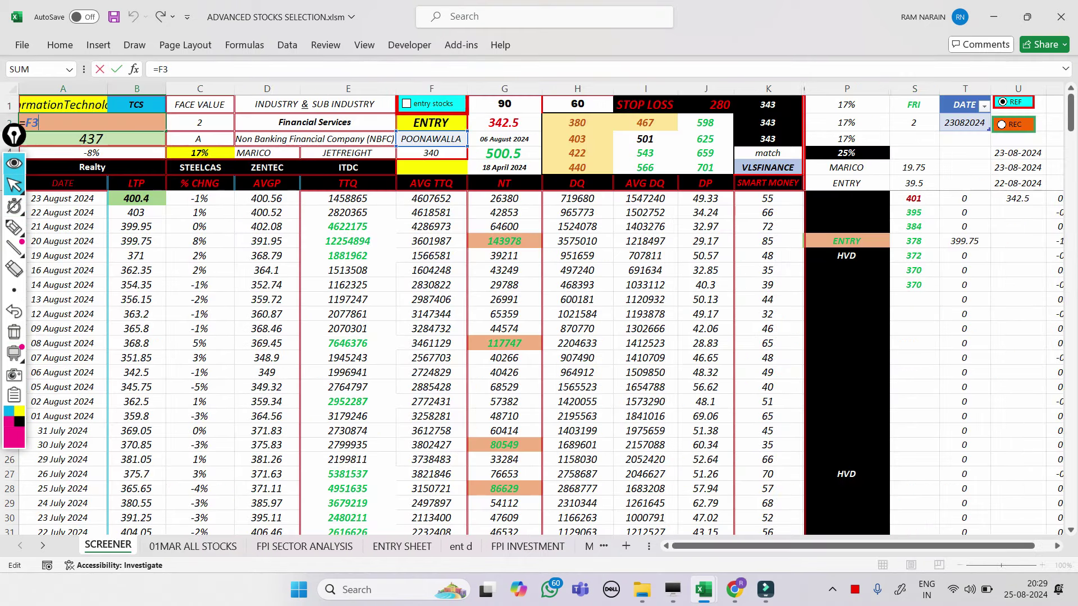
pyautogui.hotkey('shift', 'Home')
pyautogui.hotkey('ctrl', 'v')
pyautogui.click(914, 342)
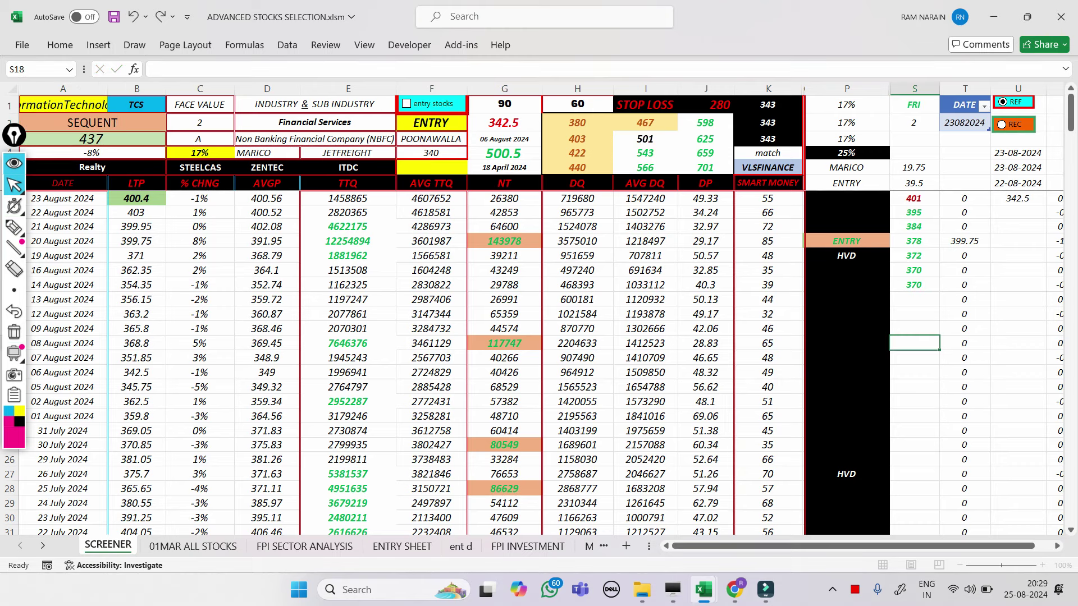
# Move the annotation toolbar down and highlight SEQUENT's rows for 16, 19 and 20 August 2024 one after another.
pyautogui.moveTo(14, 135); pyautogui.dragTo(27, 389)
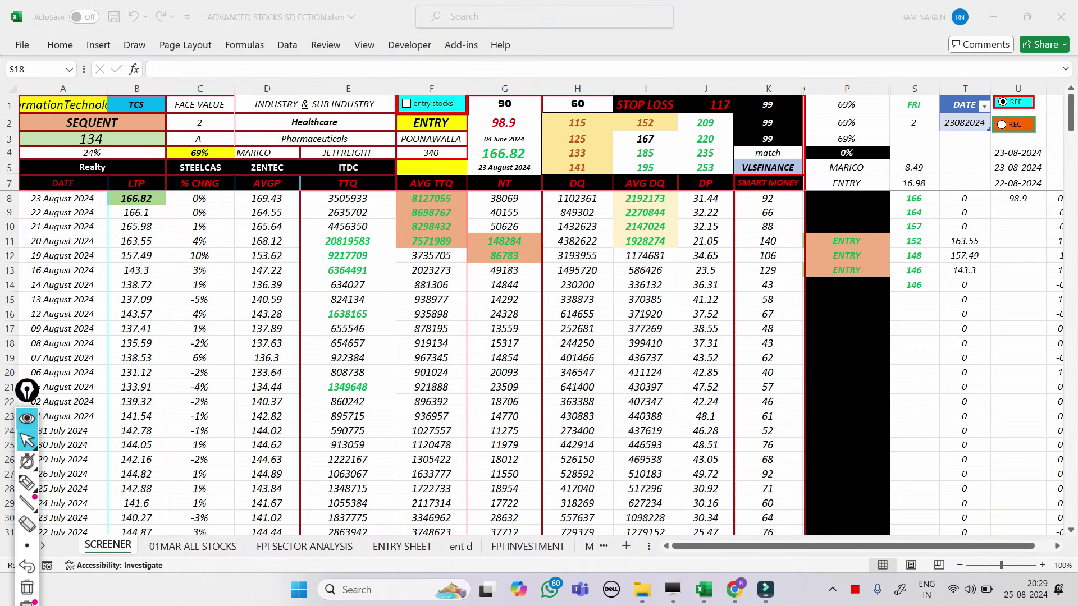
pyautogui.click(10, 270)
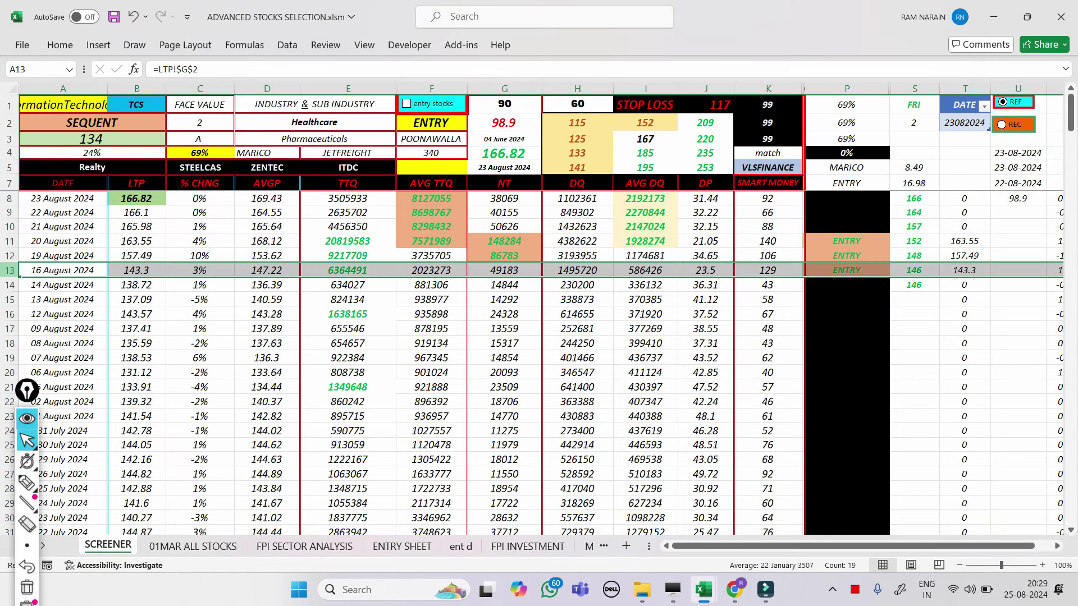
pyautogui.click(10, 256)
pyautogui.click(9, 241)
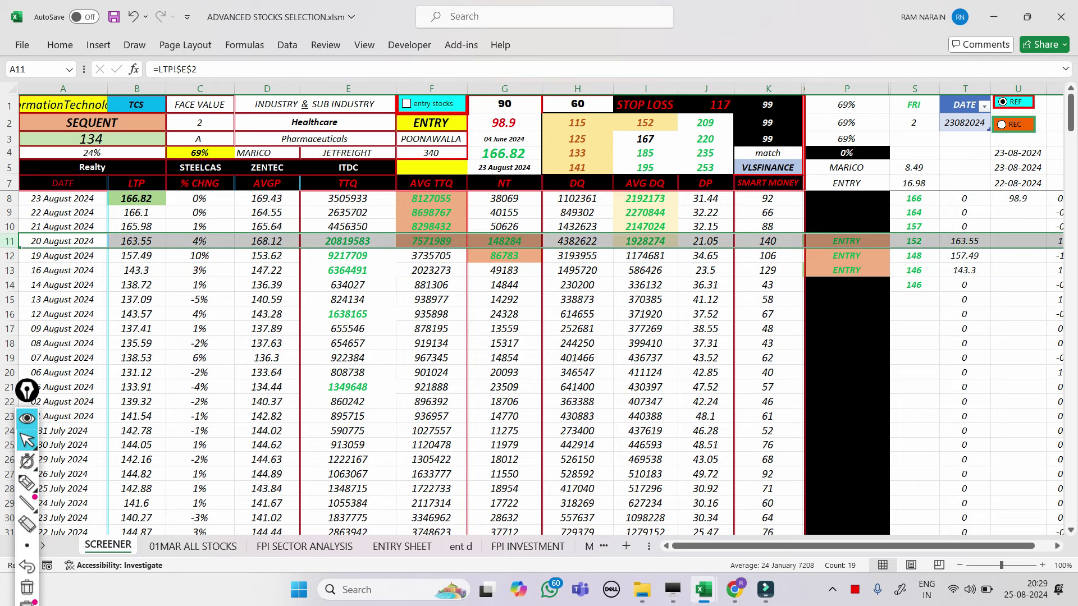
pyautogui.click(10, 263)
pyautogui.click(10, 270)
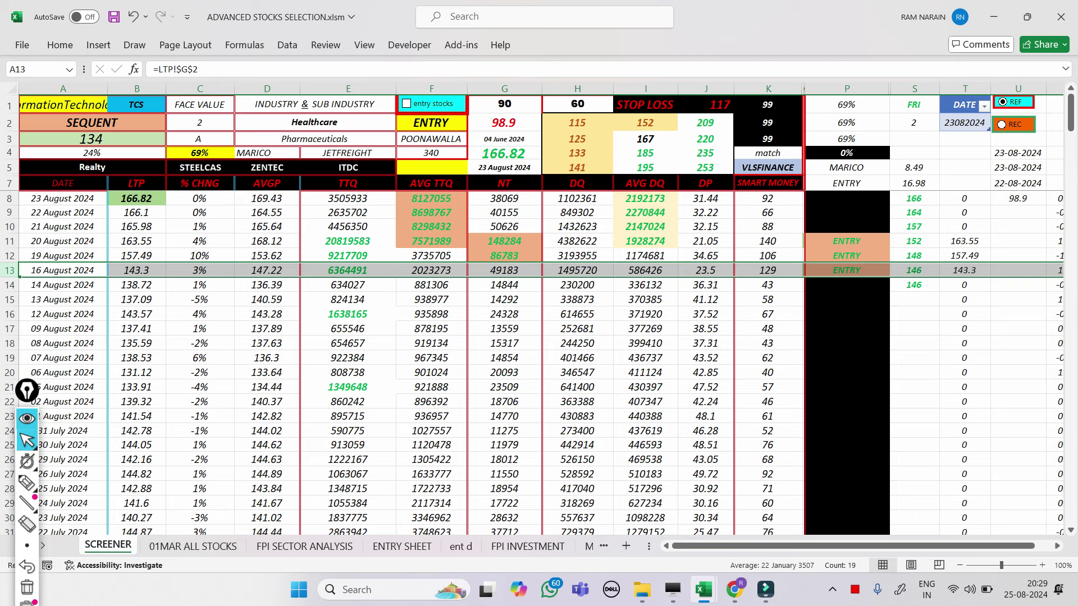
# Circle SEQUENT's % CHNG values for 16 to 21 August, clear the marks, move the annotation toolbar up and return to cursor mode.
pyautogui.click(27, 482)
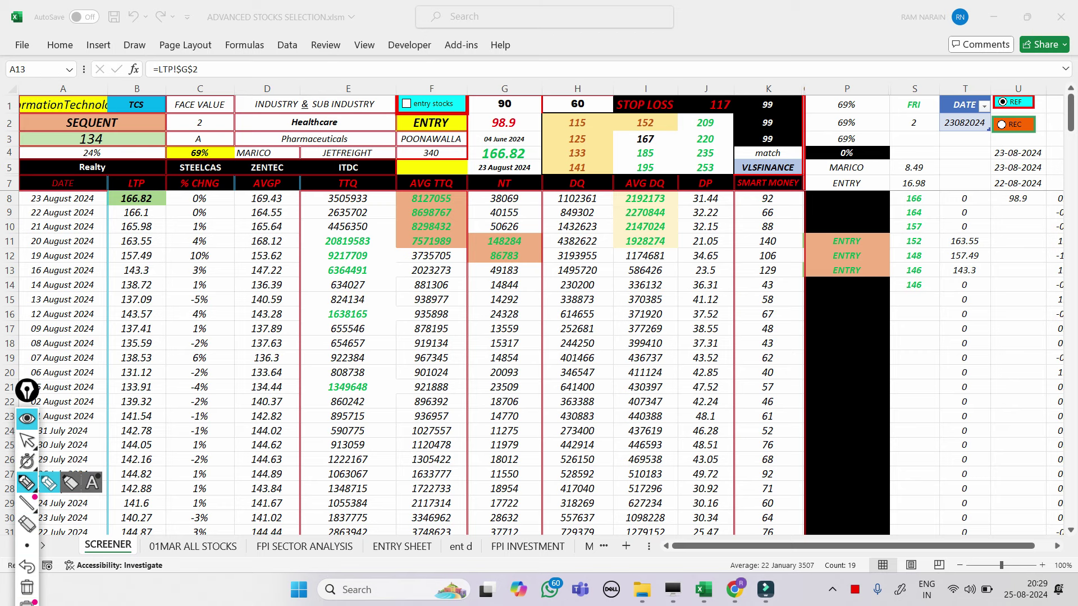
pyautogui.moveTo(195, 263); pyautogui.dragTo(224, 286)
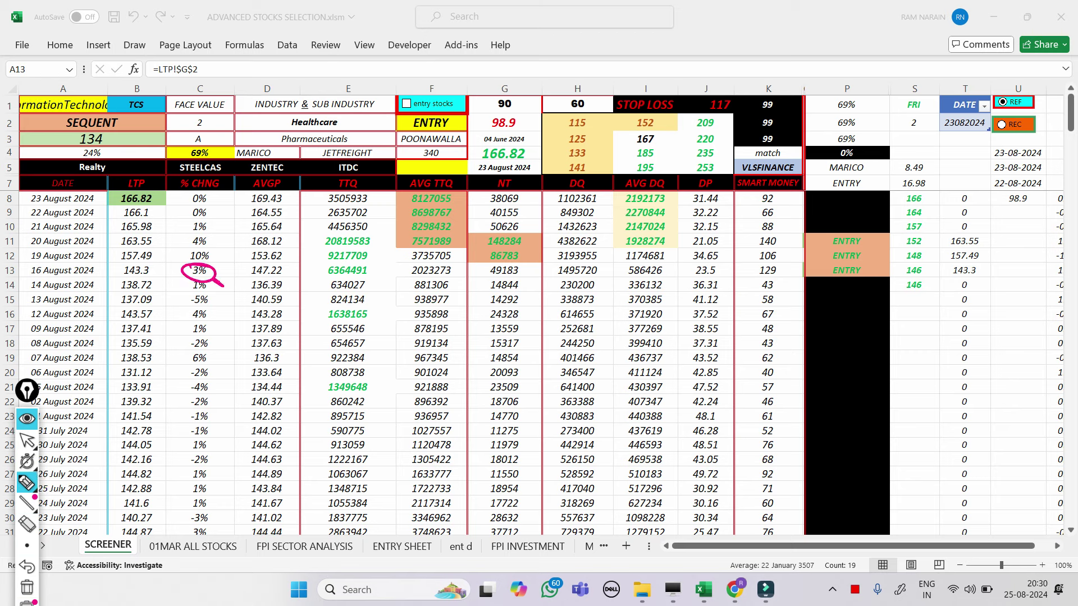
pyautogui.moveTo(188, 255)
pyautogui.mouseDown()
pyautogui.moveTo(214, 239)
pyautogui.moveTo(193, 234)
pyautogui.moveTo(212, 224)
pyautogui.moveTo(183, 257)
pyautogui.mouseUp()
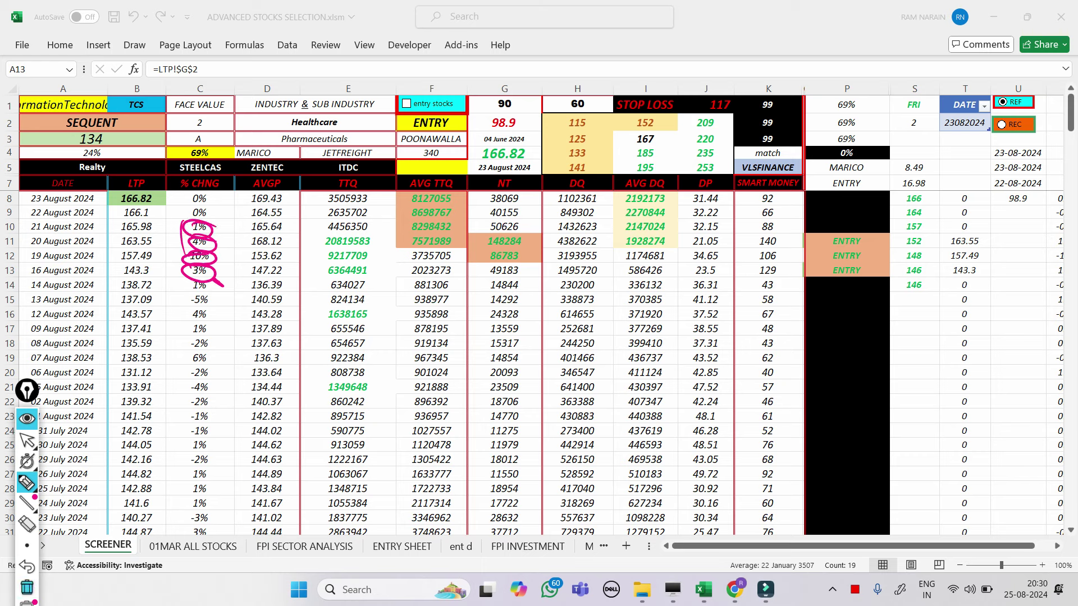
pyautogui.click(26, 587)
pyautogui.moveTo(27, 390); pyautogui.dragTo(27, 281)
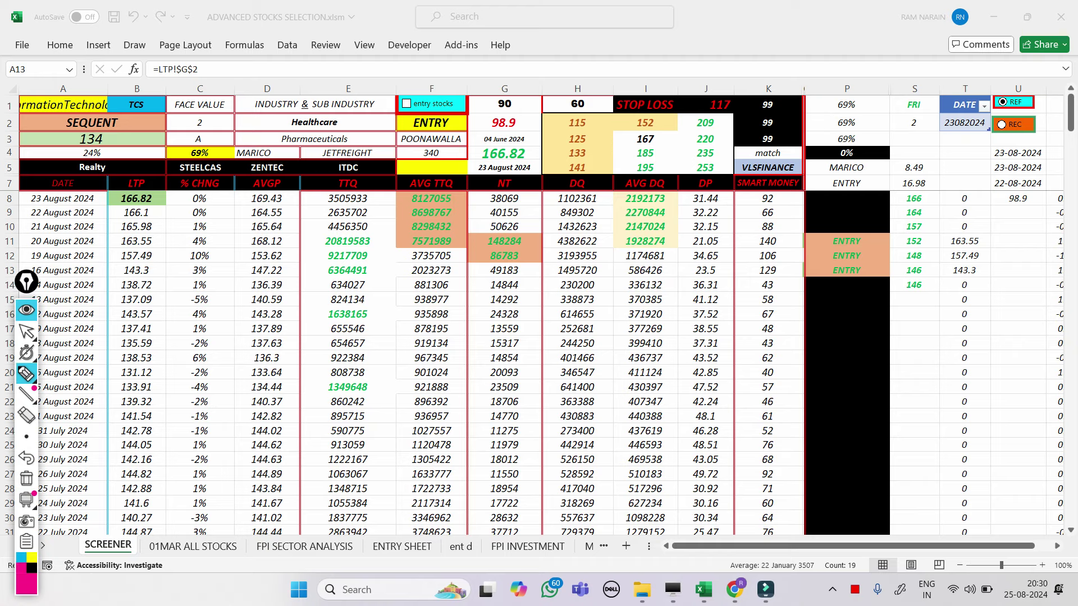
pyautogui.click(27, 332)
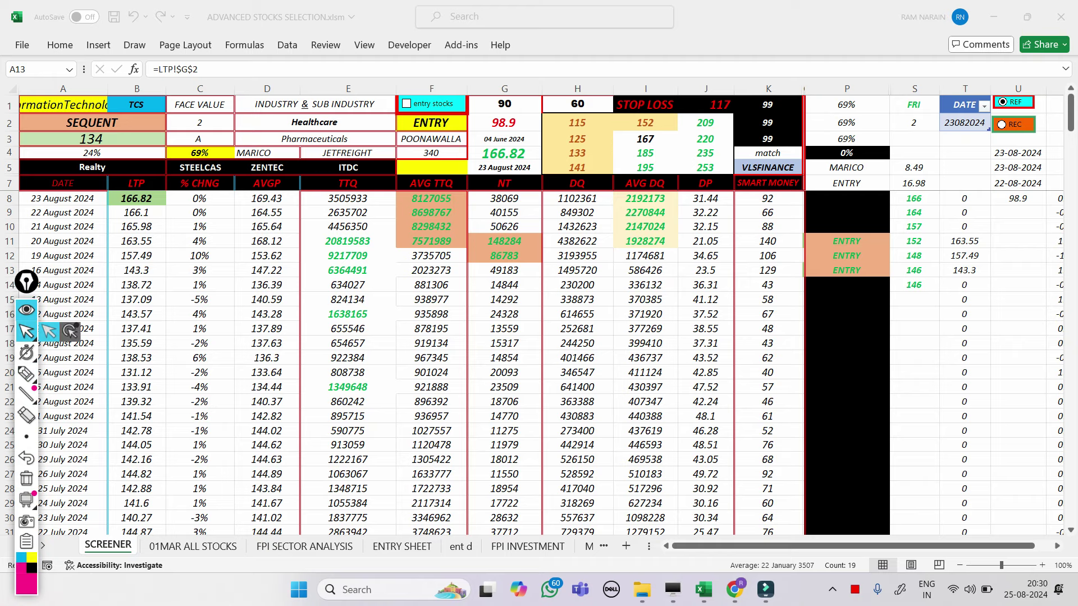
# Copy ADVENZYMES from the 19-Aug-24 list on 01MAR ALL STOCKS and replace the stock name in SCREENER cell A2 with it.
pyautogui.hotkey('ctrl', 'pagedown')
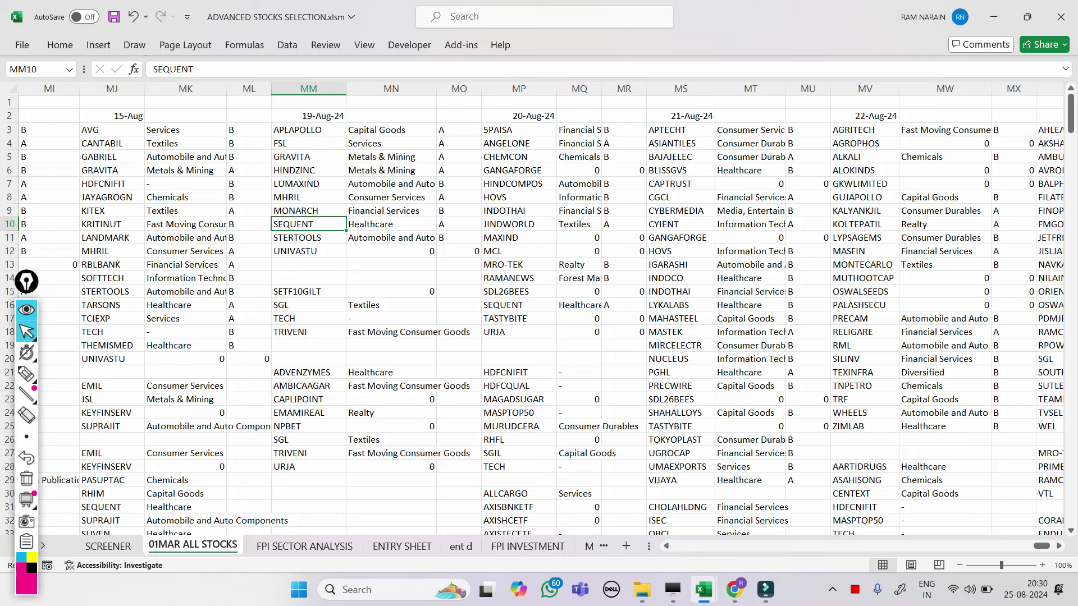
pyautogui.click(309, 373)
pyautogui.moveTo(212, 70); pyautogui.dragTo(152, 70)
pyautogui.hotkey('ctrl', 'c')
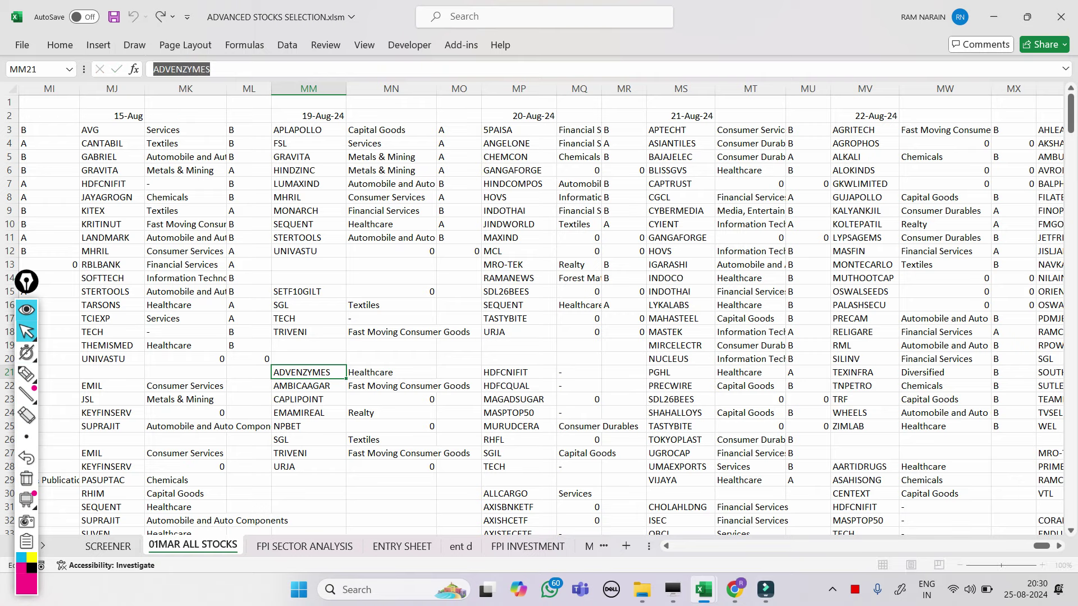
pyautogui.click(100, 69)
pyautogui.click(107, 546)
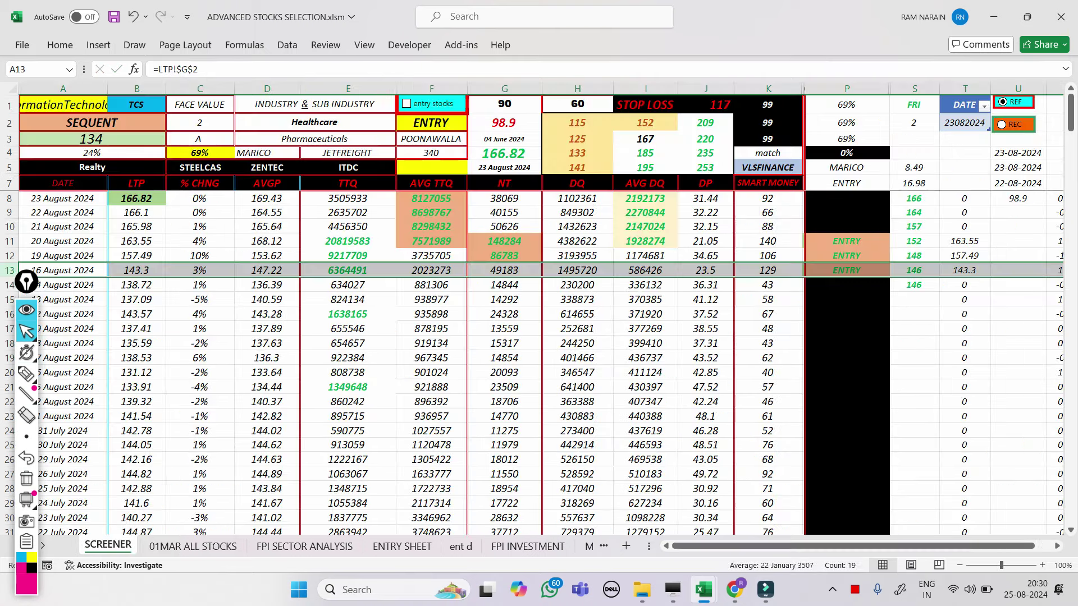
pyautogui.click(91, 123)
pyautogui.click(196, 69)
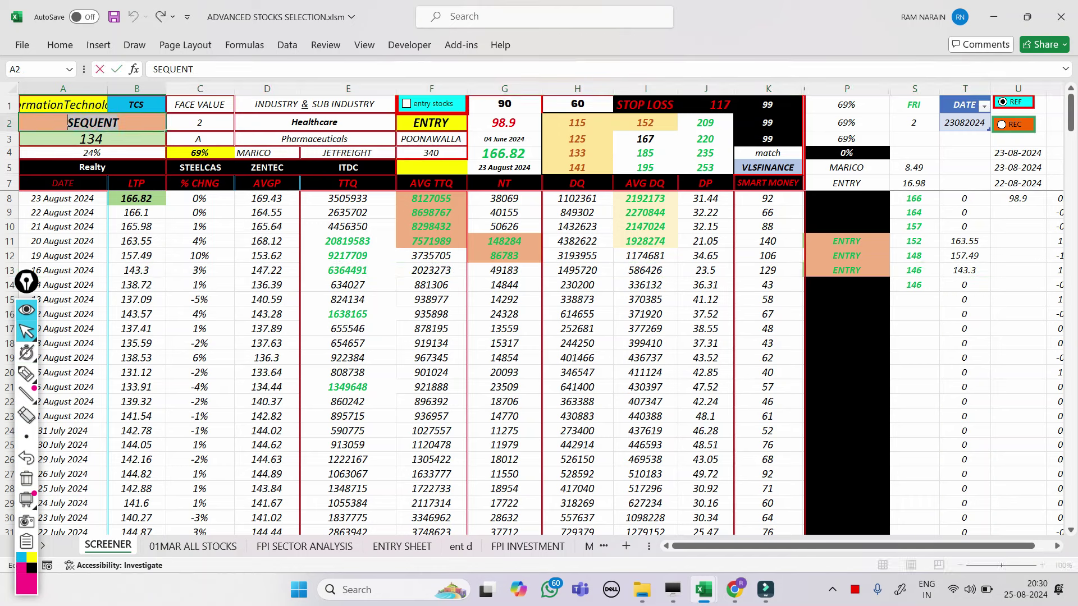
pyautogui.hotkey('ctrl', 'v')
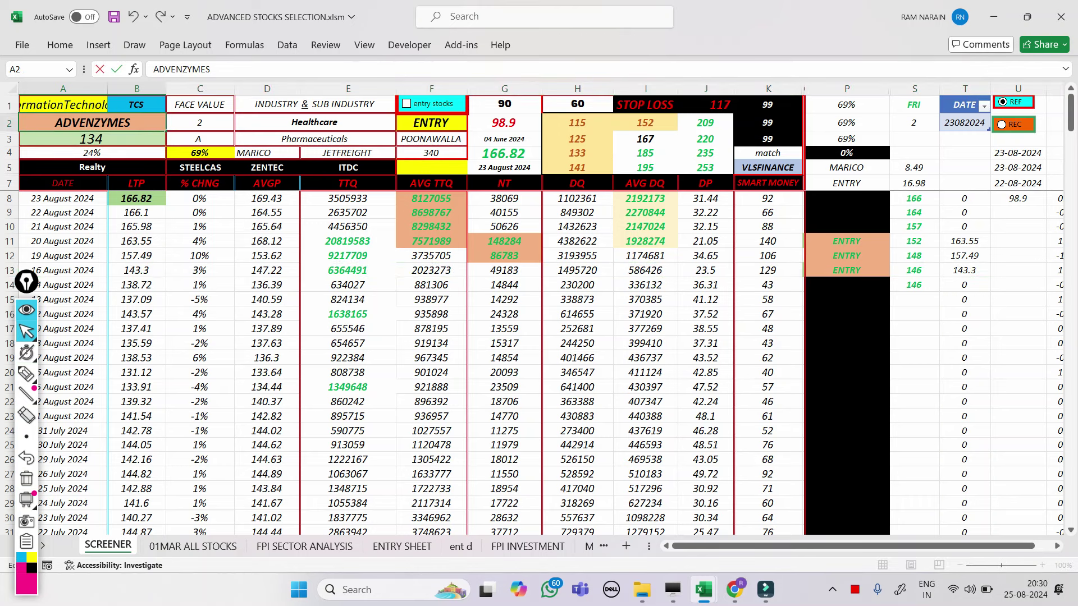
pyautogui.click(915, 139)
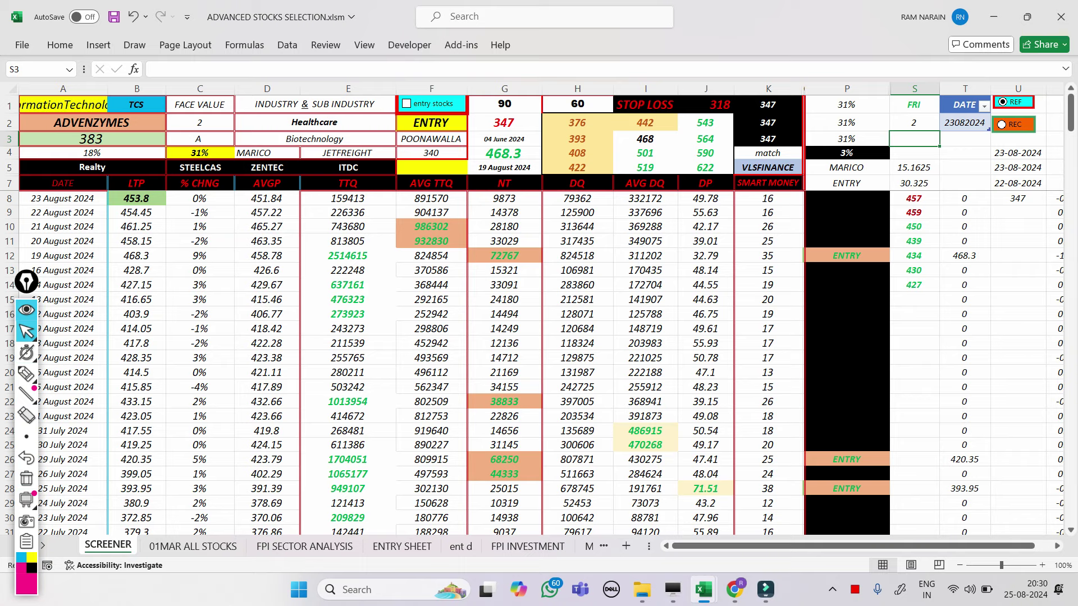
# Look at the FPI SECTOR ANALYSIS sheet, return to 01MAR ALL STOCKS and widen the sector column of the 20-Aug-24 list.
pyautogui.click(304, 546)
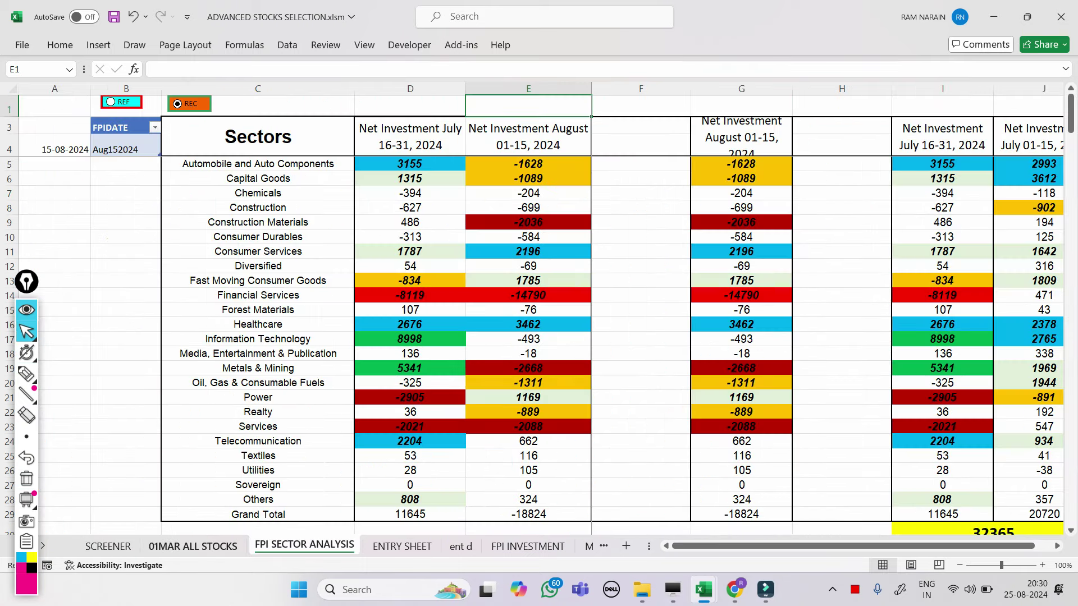
pyautogui.hotkey('ctrl', 'pageup')
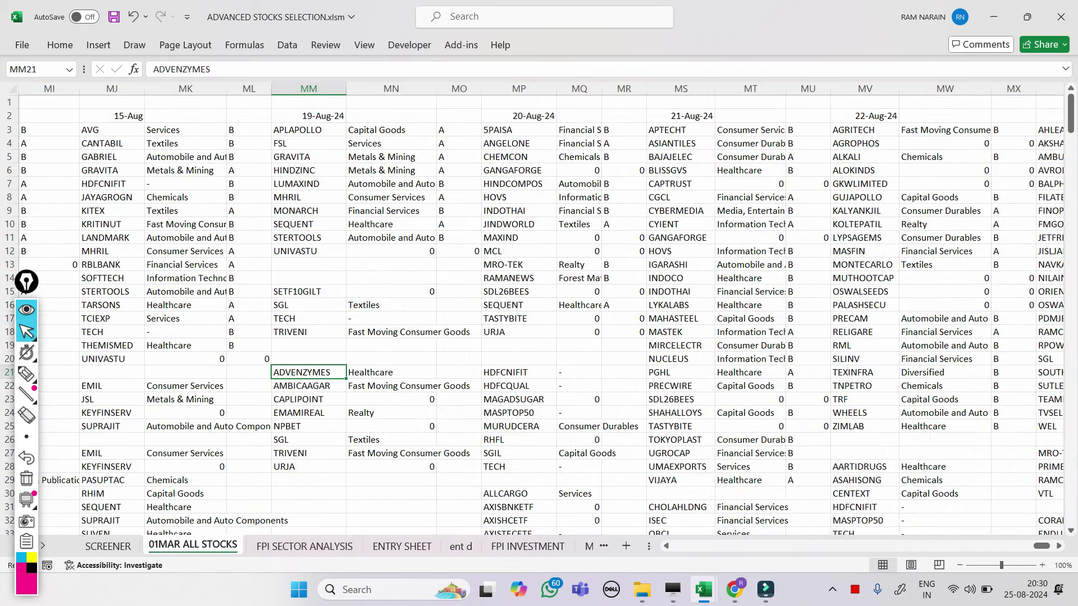
pyautogui.moveTo(601, 89); pyautogui.dragTo(628, 89)
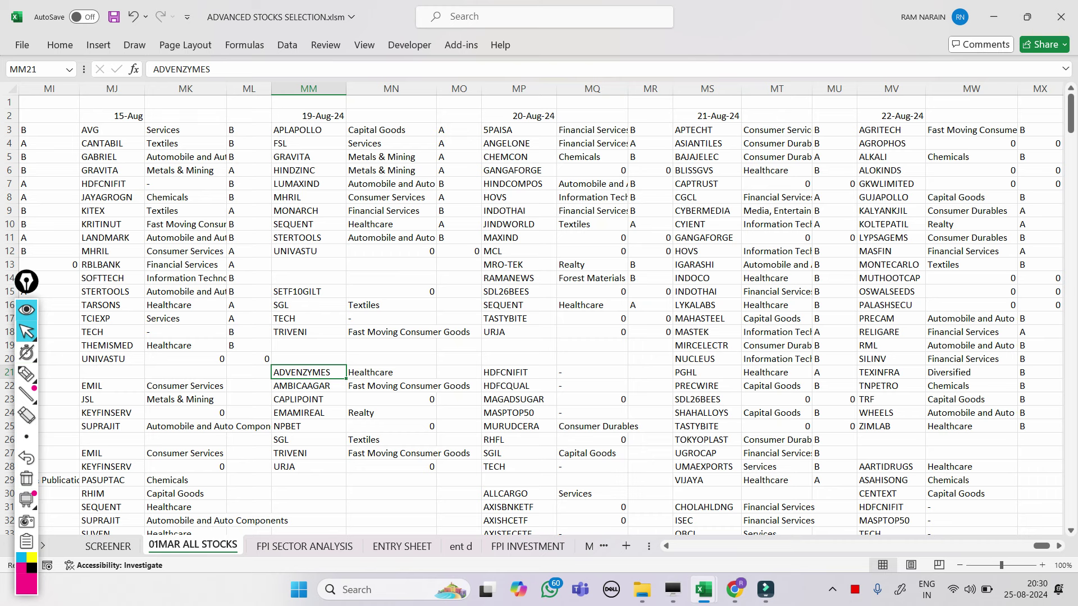
pyautogui.moveTo(777, 89); pyautogui.dragTo(834, 89)
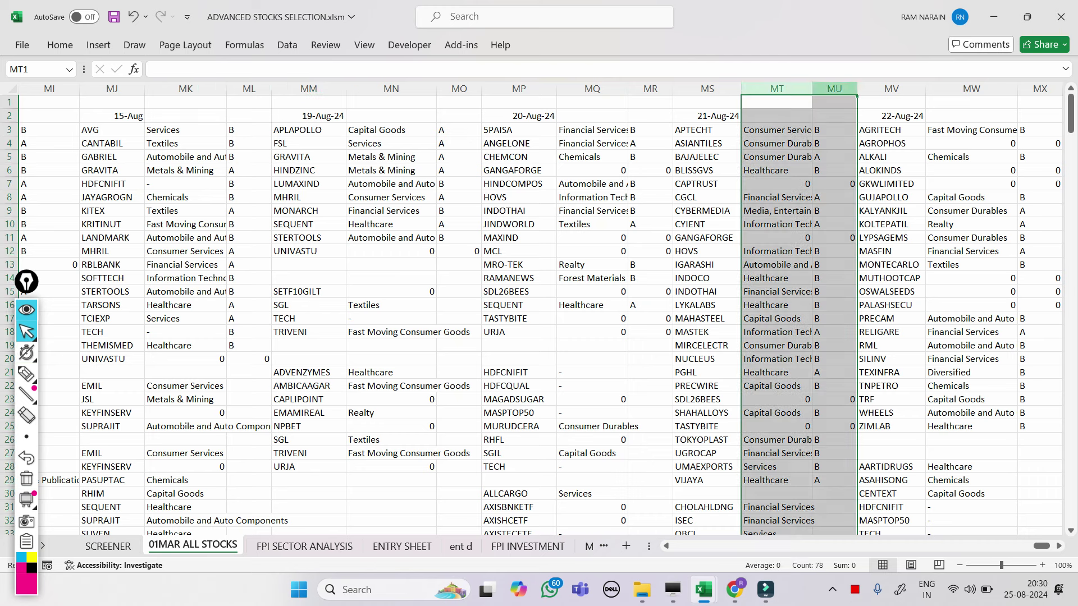
# Copy APTECHT from the 21-Aug-24 list and enter it as the stock name in cell A2 of the SCREENER sheet.
pyautogui.click(707, 171)
pyautogui.click(706, 131)
pyautogui.moveTo(202, 69); pyautogui.dragTo(121, 69)
pyautogui.hotkey('ctrl', 'c')
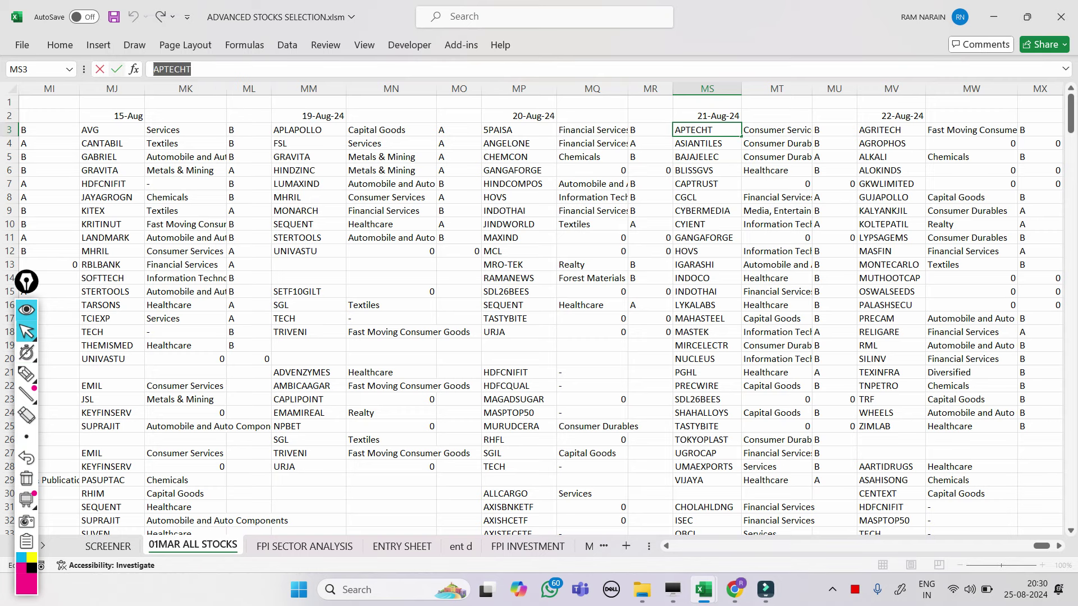
pyautogui.click(99, 69)
pyautogui.click(107, 546)
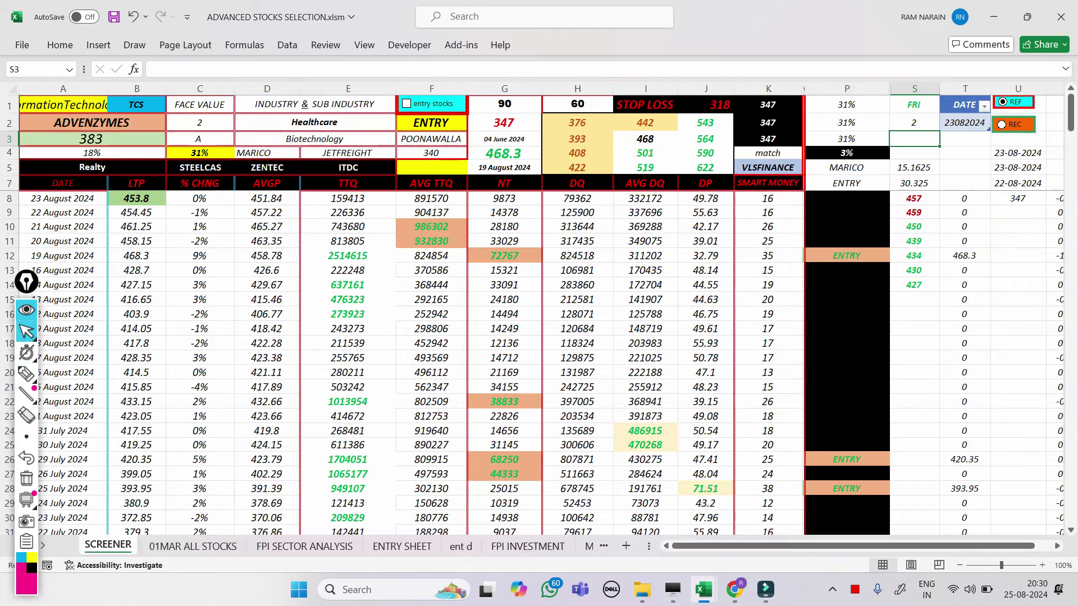
pyautogui.doubleClick(132, 123)
pyautogui.moveTo(133, 123); pyautogui.dragTo(55, 123)
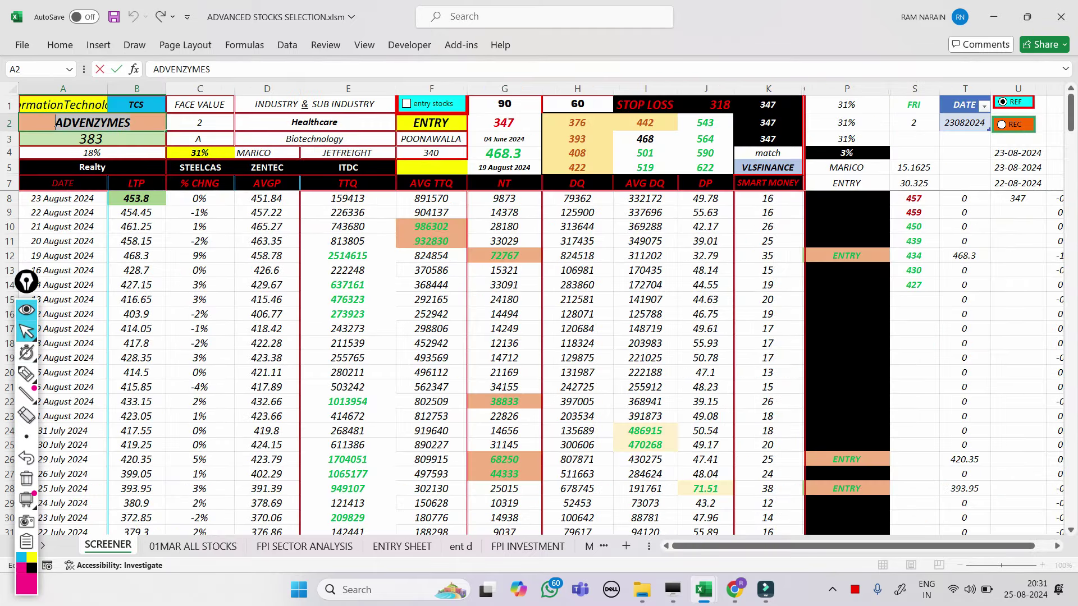
pyautogui.hotkey('ctrl', 'v')
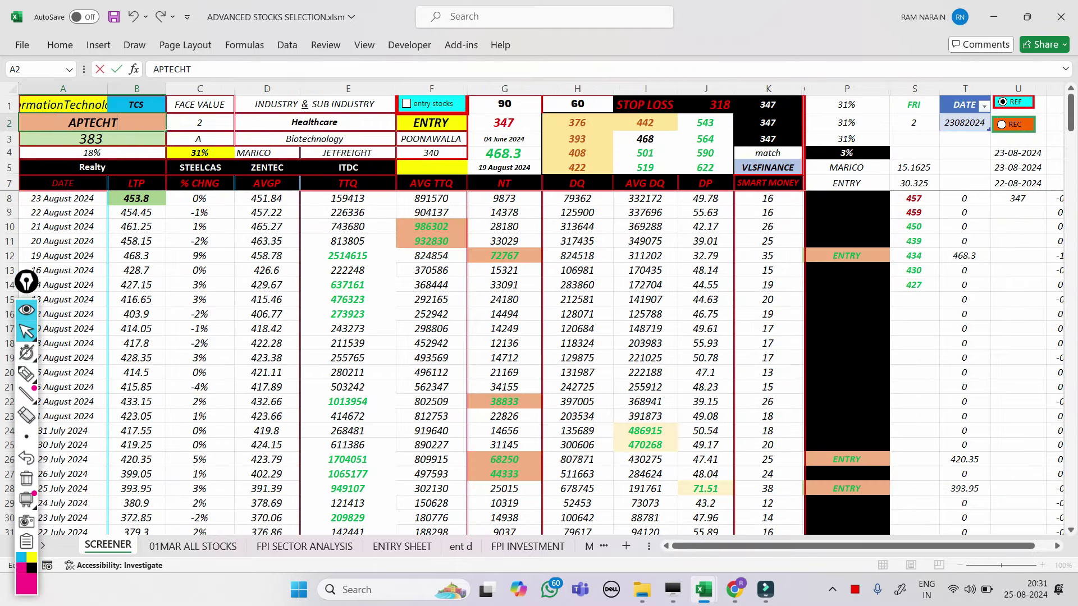
pyautogui.press('Return')
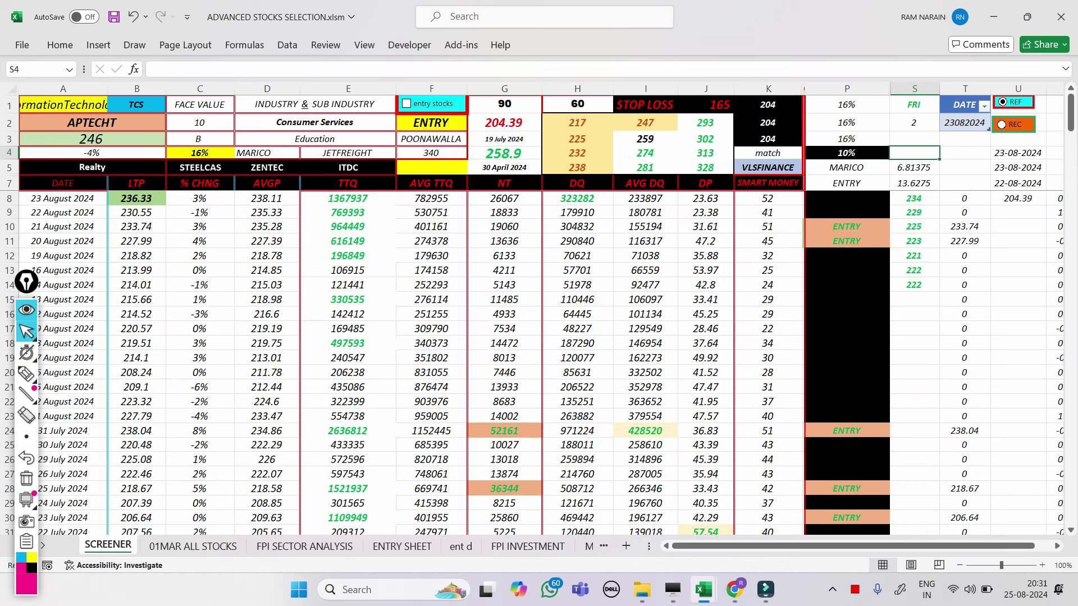
# Circle APTECHT's percentage in A4 and its LTP values for 20 to 22 August, clear the marks and return to cursor mode.
pyautogui.click(26, 374)
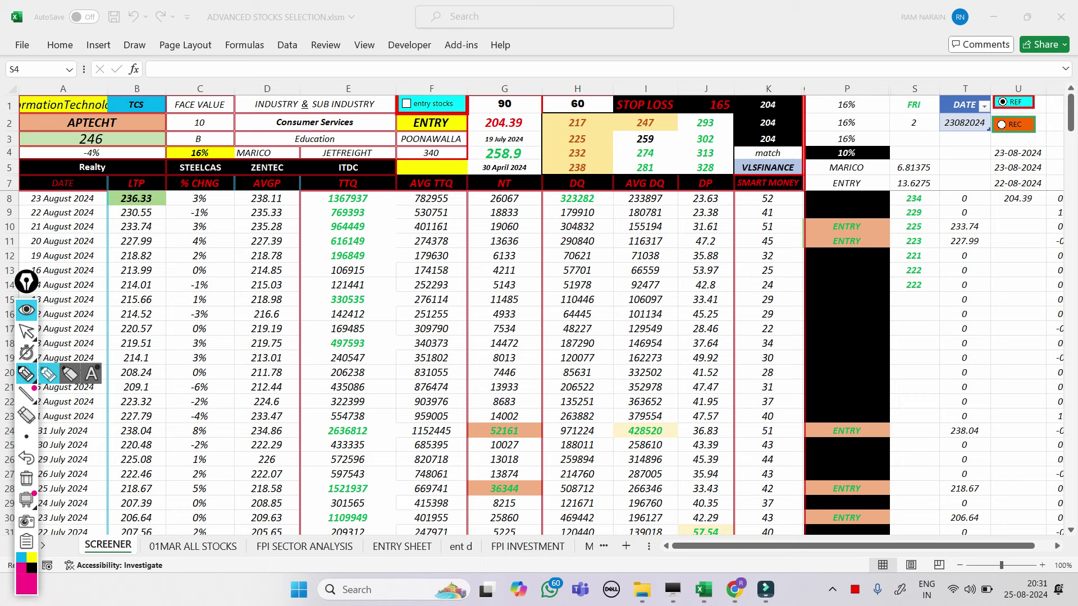
pyautogui.moveTo(140, 234)
pyautogui.mouseDown()
pyautogui.moveTo(120, 236)
pyautogui.moveTo(191, 251)
pyautogui.mouseUp()
pyautogui.moveTo(98, 148)
pyautogui.mouseDown()
pyautogui.moveTo(112, 158)
pyautogui.moveTo(85, 147)
pyautogui.mouseUp()
pyautogui.moveTo(125, 151)
pyautogui.mouseDown()
pyautogui.moveTo(144, 148)
pyautogui.moveTo(129, 166)
pyautogui.moveTo(152, 168)
pyautogui.mouseUp()
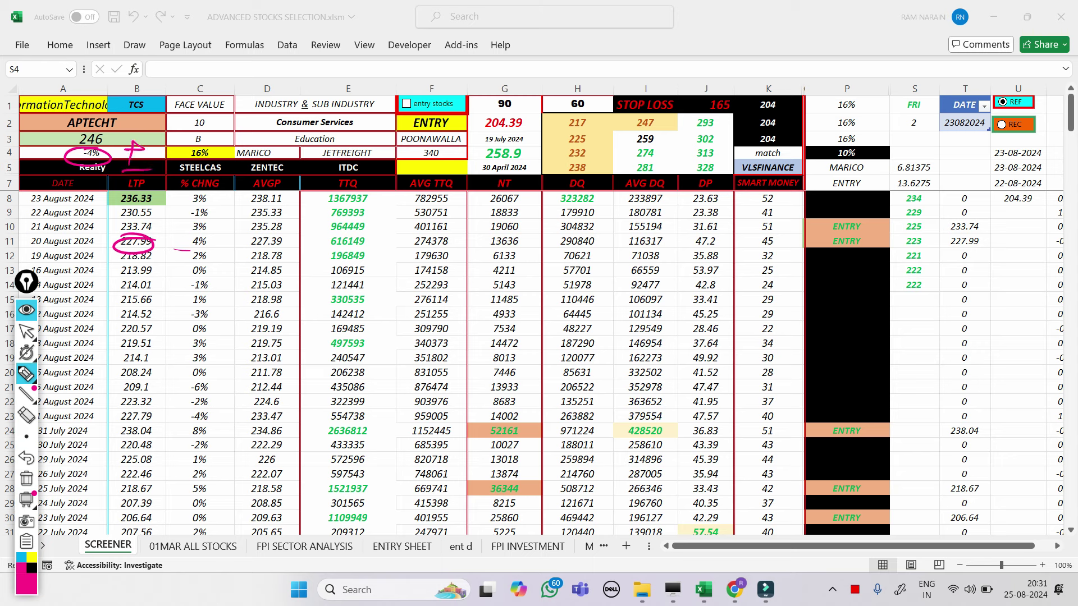
pyautogui.moveTo(132, 219)
pyautogui.mouseDown()
pyautogui.moveTo(142, 224)
pyautogui.moveTo(130, 225)
pyautogui.mouseUp()
pyautogui.moveTo(122, 206)
pyautogui.mouseDown()
pyautogui.moveTo(146, 219)
pyautogui.moveTo(110, 210)
pyautogui.mouseUp()
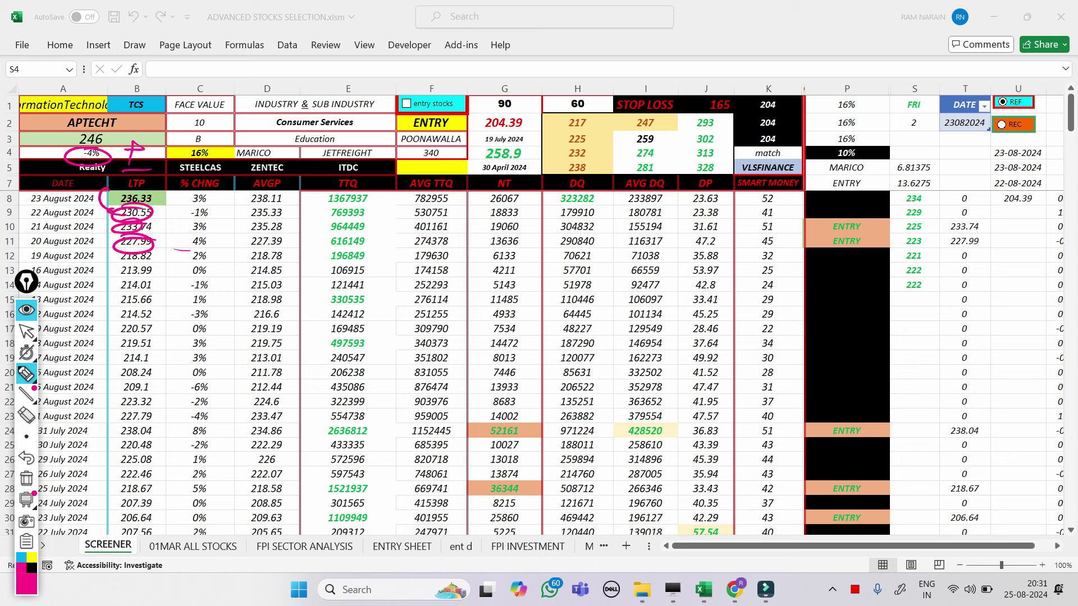
pyautogui.click(26, 478)
pyautogui.click(26, 331)
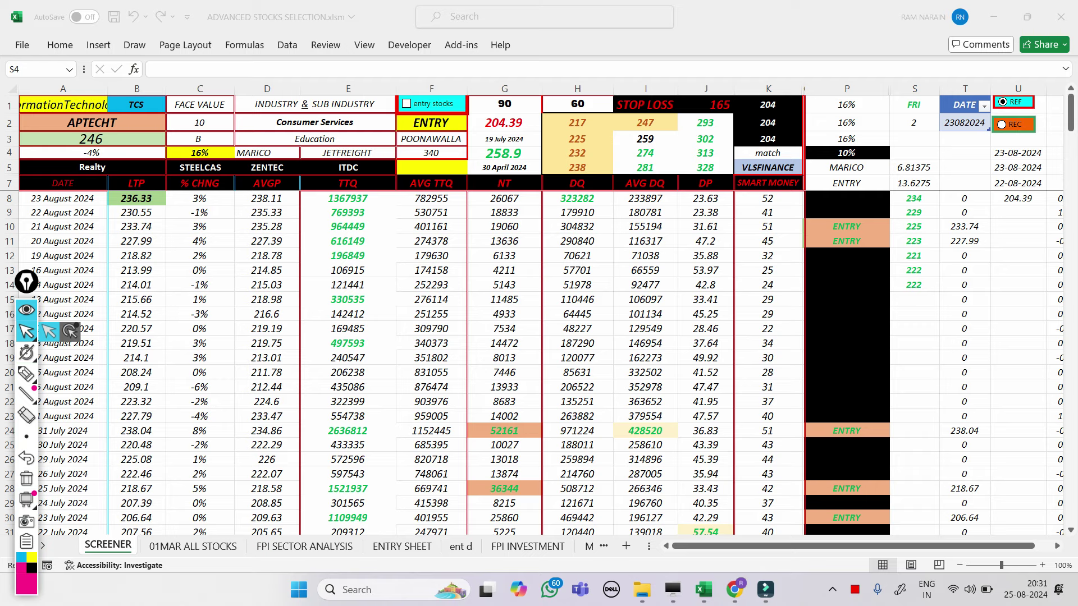
# Copy PRECWIRE from the 21-Aug-24 list on 01MAR ALL STOCKS and replace the stock name in SCREENER cell A2 with it.
pyautogui.moveTo(27, 498)
pyautogui.hotkey('ctrl', 'pagedown')
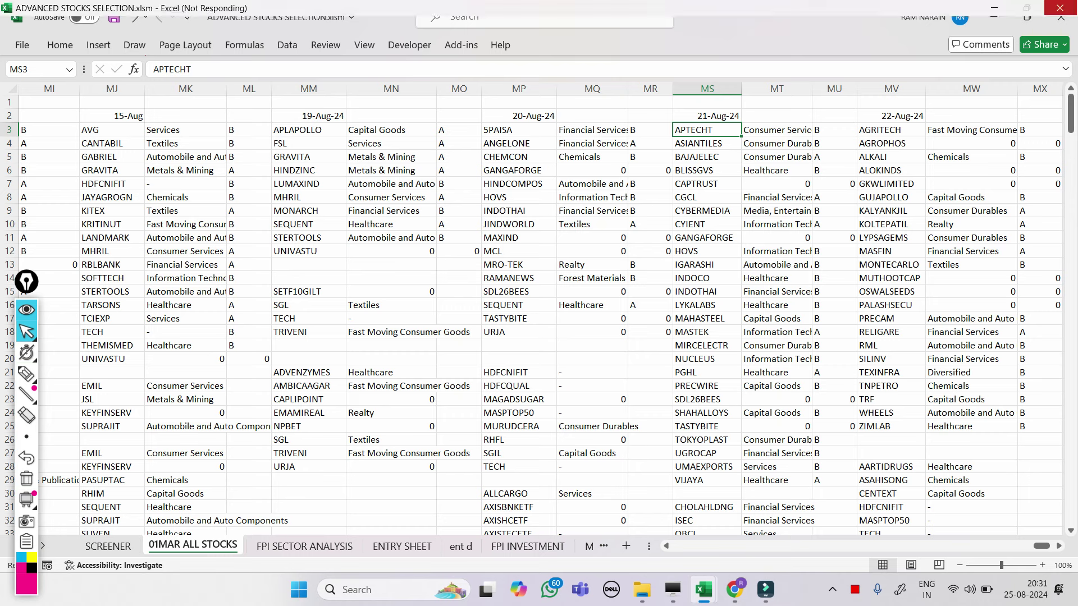
pyautogui.click(706, 386)
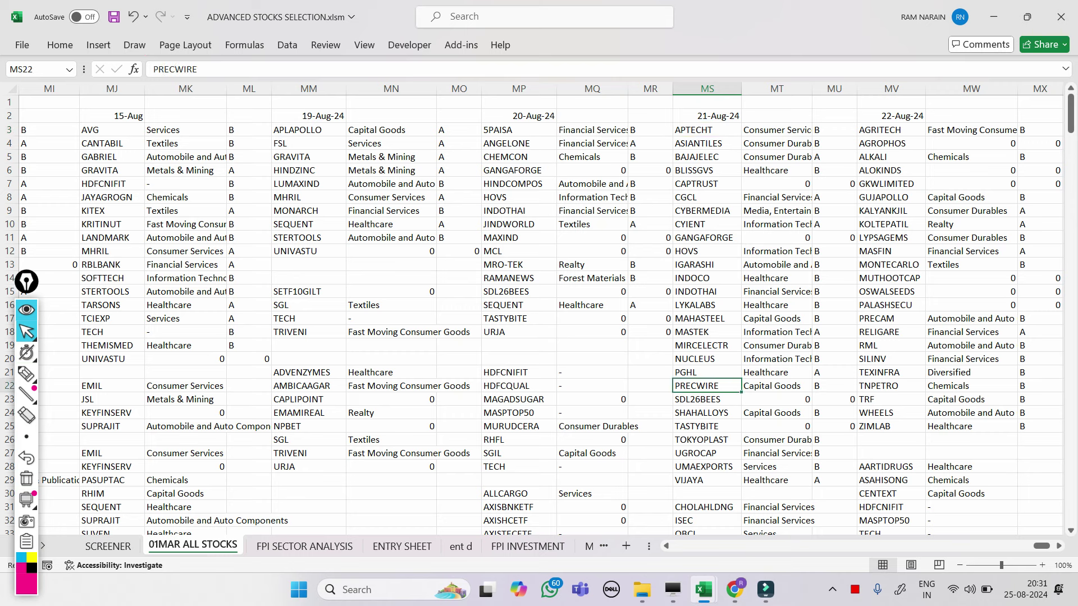
pyautogui.moveTo(198, 69); pyautogui.dragTo(151, 69)
pyautogui.hotkey('ctrl', 'c')
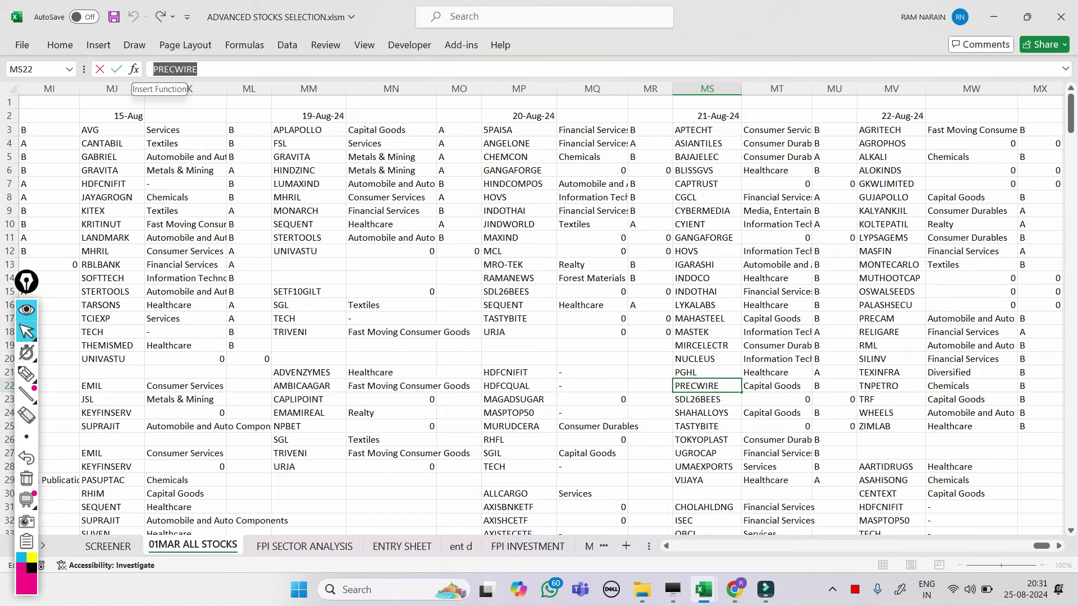
pyautogui.press('Escape')
pyautogui.click(108, 546)
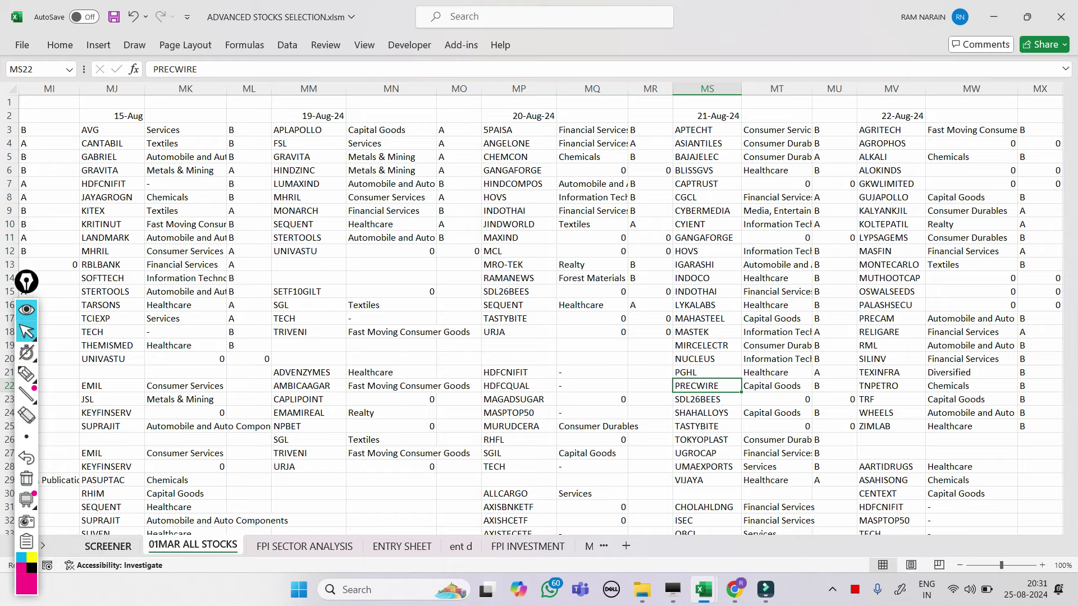
pyautogui.click(92, 123)
pyautogui.doubleClick(118, 123)
pyautogui.moveTo(118, 123); pyautogui.dragTo(67, 123)
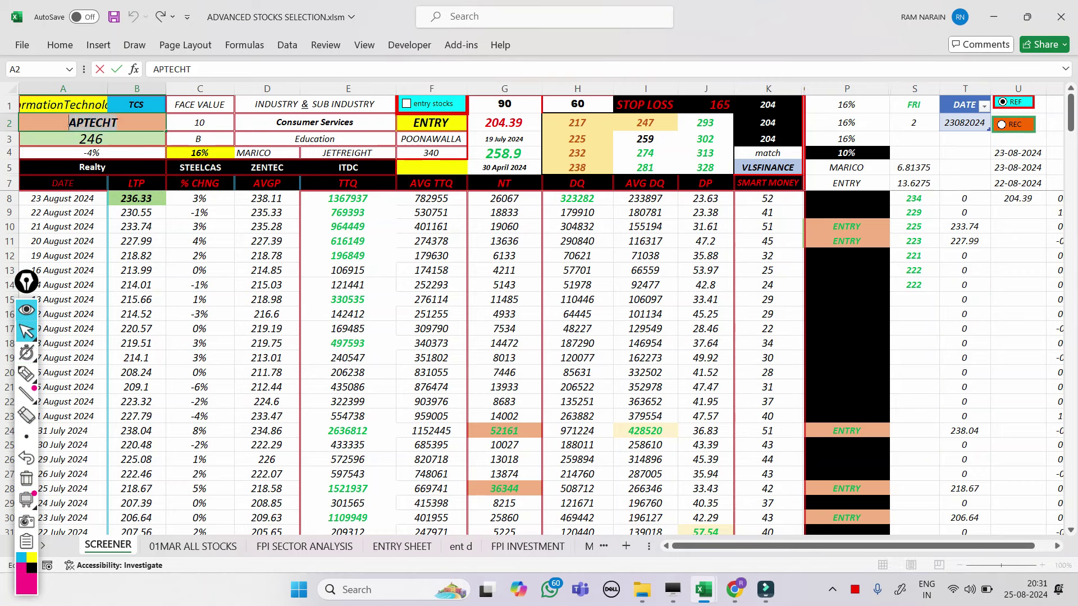
pyautogui.hotkey('ctrl', 'v')
pyautogui.click(136, 285)
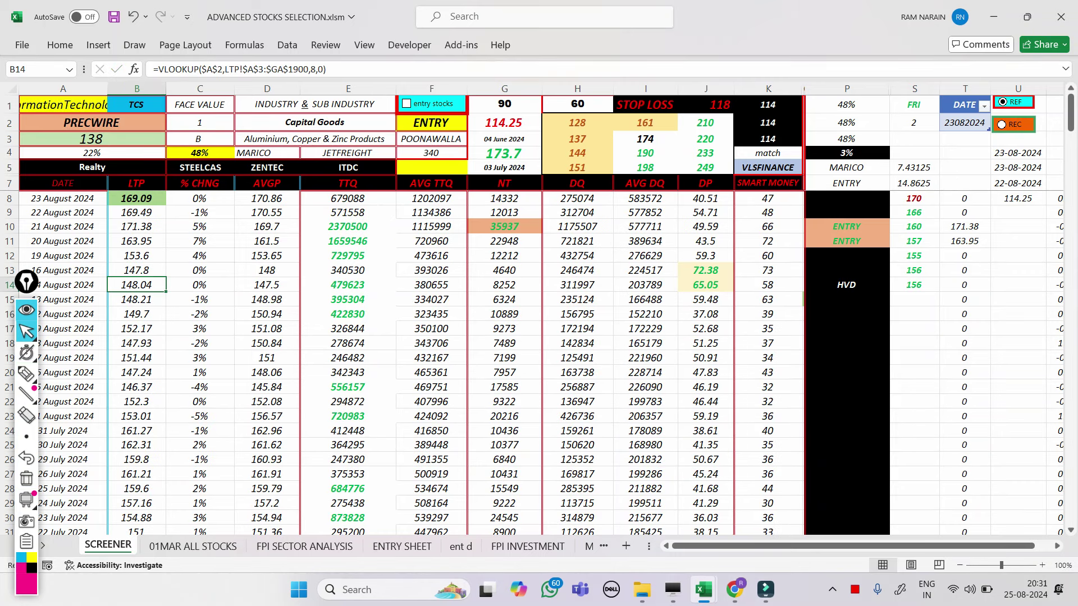
# Circle and strike through PRECWIRE's percentage in A4, return to cursor mode and clear the marks.
pyautogui.moveTo(27, 395)
pyautogui.click(26, 373)
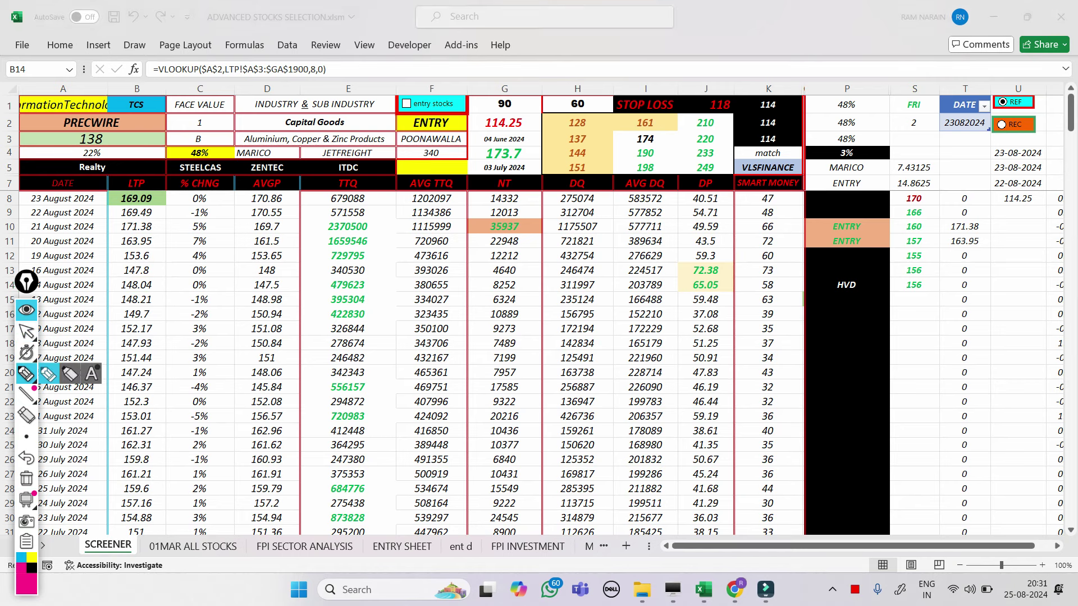
pyautogui.moveTo(78, 147)
pyautogui.mouseDown()
pyautogui.moveTo(91, 168)
pyautogui.moveTo(81, 145)
pyautogui.moveTo(128, 164)
pyautogui.mouseUp()
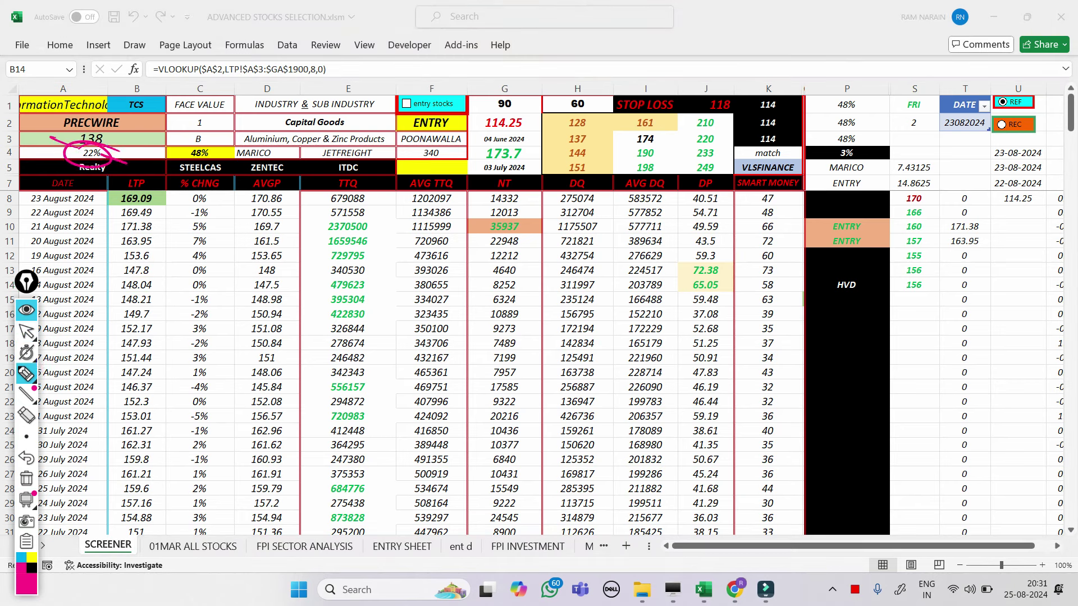
pyautogui.click(26, 331)
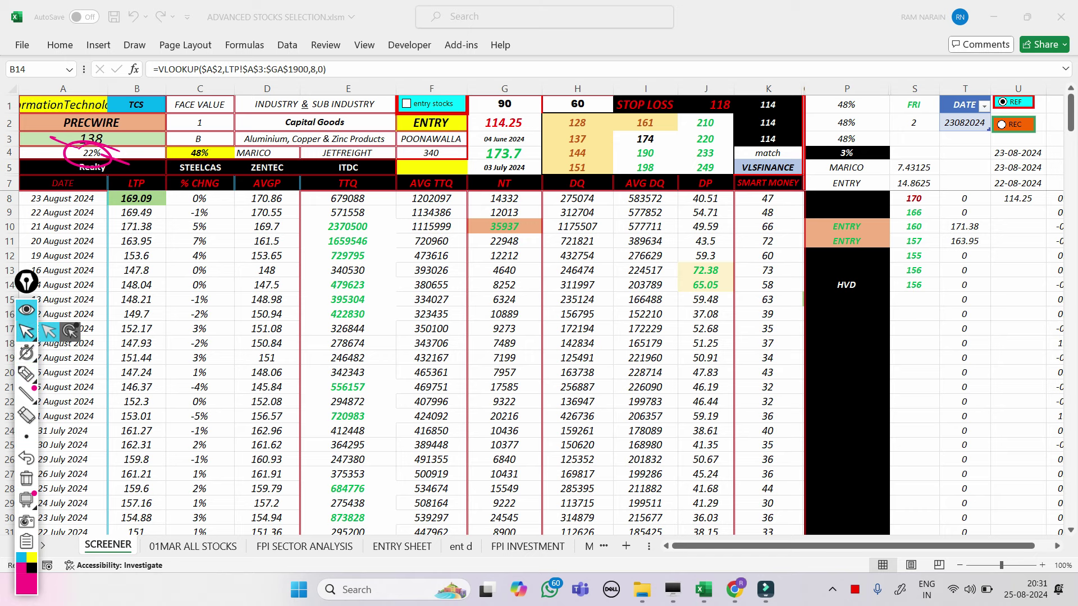
pyautogui.click(1017, 285)
pyautogui.click(26, 478)
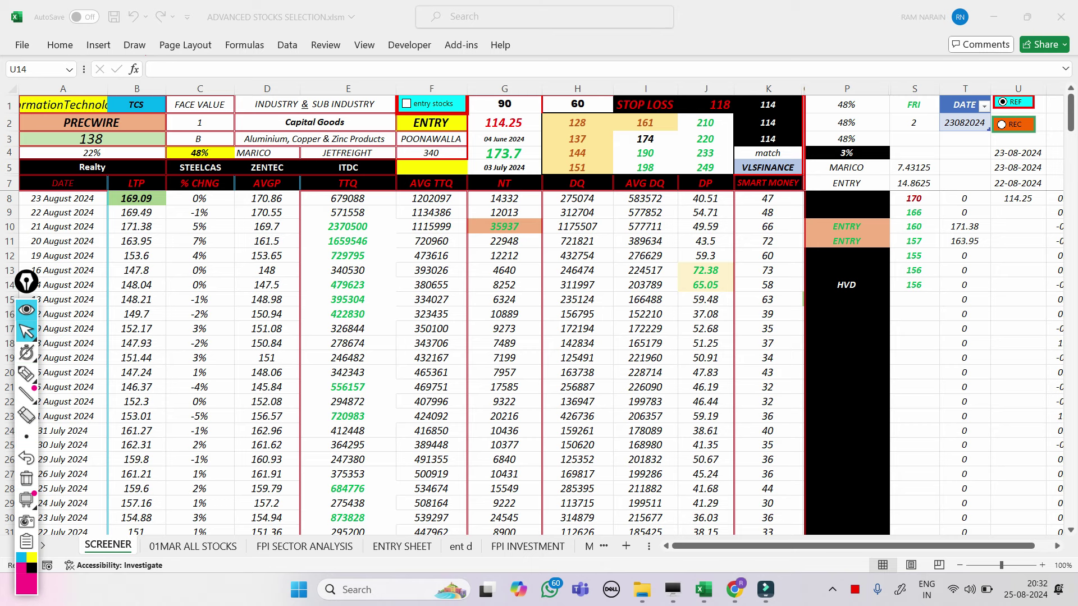
# Copy VIJAYA from the end of the 21-Aug-24 list and enter it as the stock name in SCREENER cell A2.
pyautogui.click(192, 546)
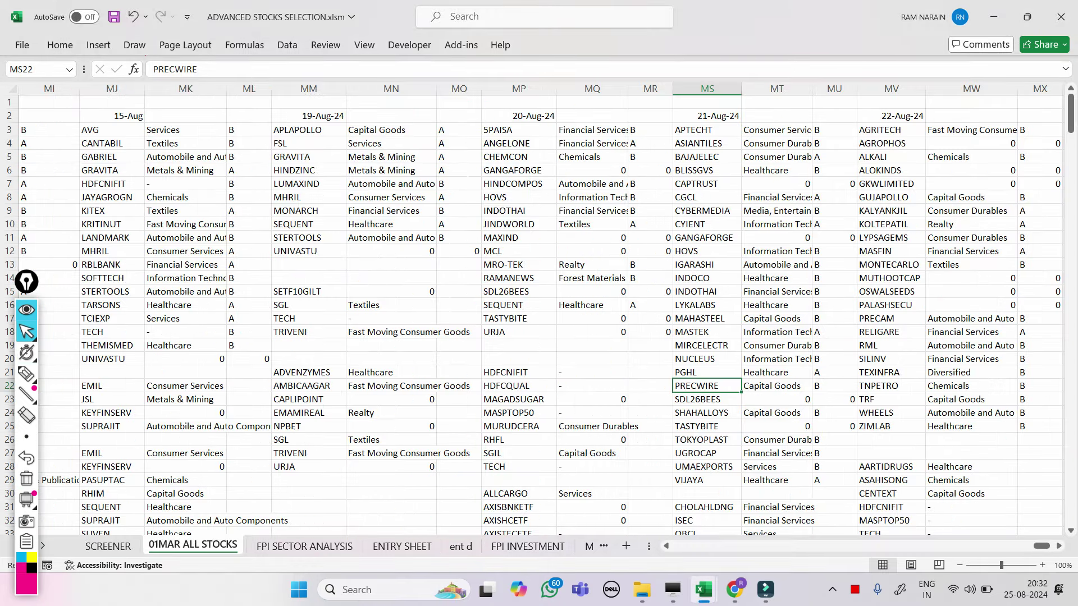
pyautogui.scroll(-1, 537, 315)
pyautogui.hotkey('ctrl', 'Down')
pyautogui.doubleClick(167, 69)
pyautogui.hotkey('ctrl', 'c')
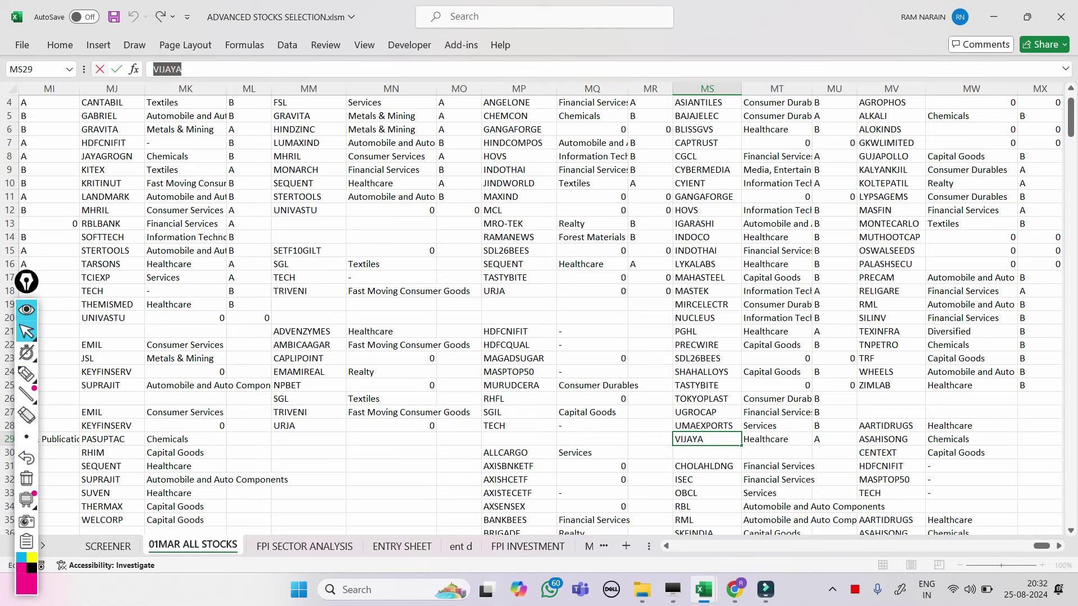
pyautogui.press('Escape')
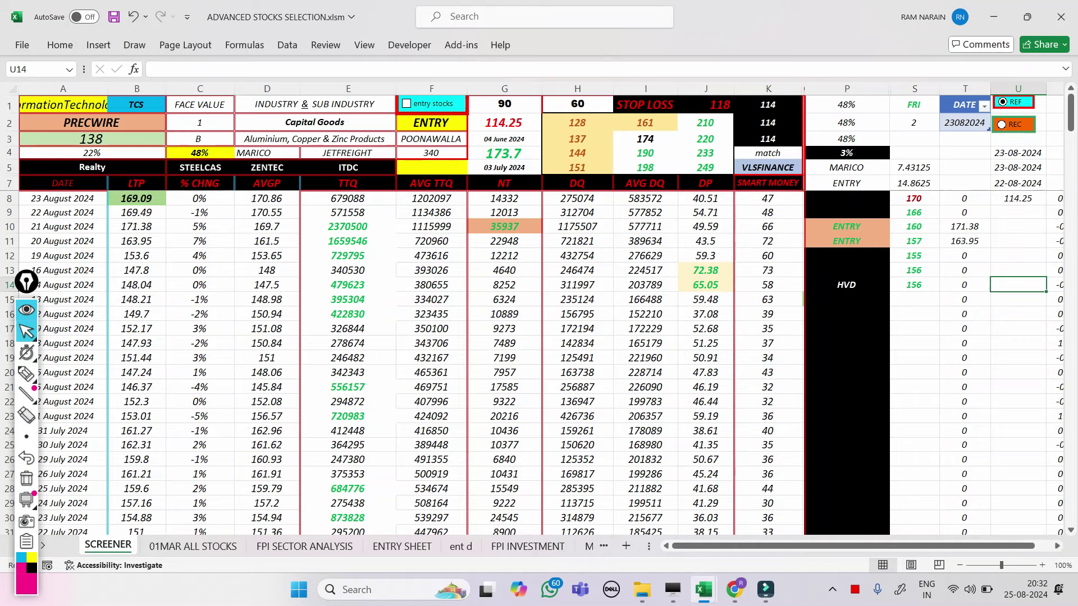
pyautogui.doubleClick(124, 123)
pyautogui.moveTo(121, 123); pyautogui.dragTo(63, 123)
pyautogui.hotkey('ctrl', 'v')
pyautogui.click(914, 153)
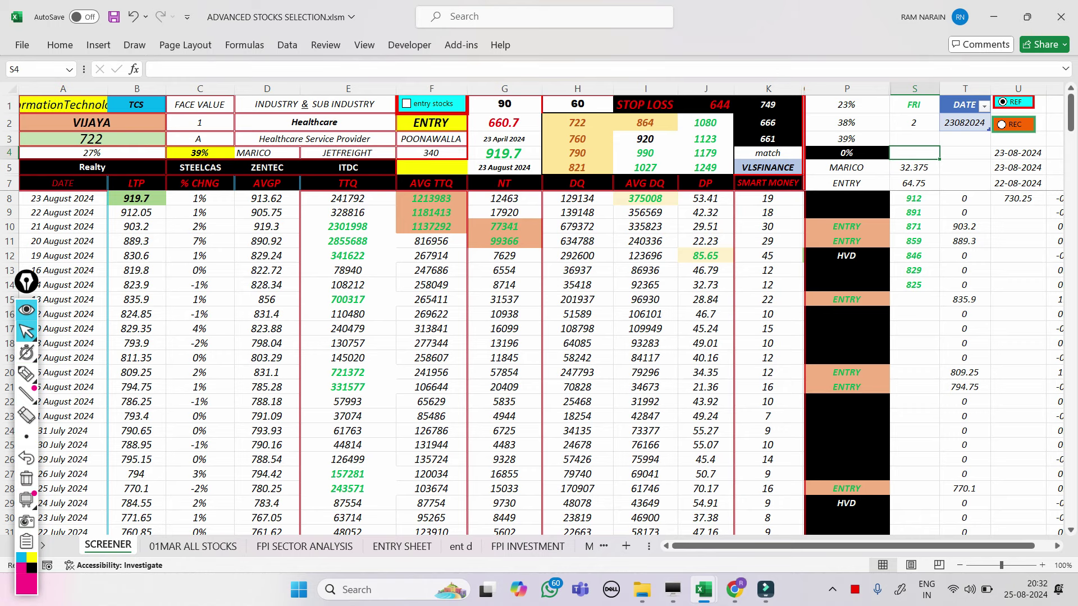
# Move the annotation toolbar down, switch to YouTube in Chrome and find the VIJAYA post among the channel's Community posts.
pyautogui.moveTo(26, 282)
pyautogui.mouseDown()
pyautogui.moveTo(3, 380)
pyautogui.moveTo(8, 412)
pyautogui.mouseUp()
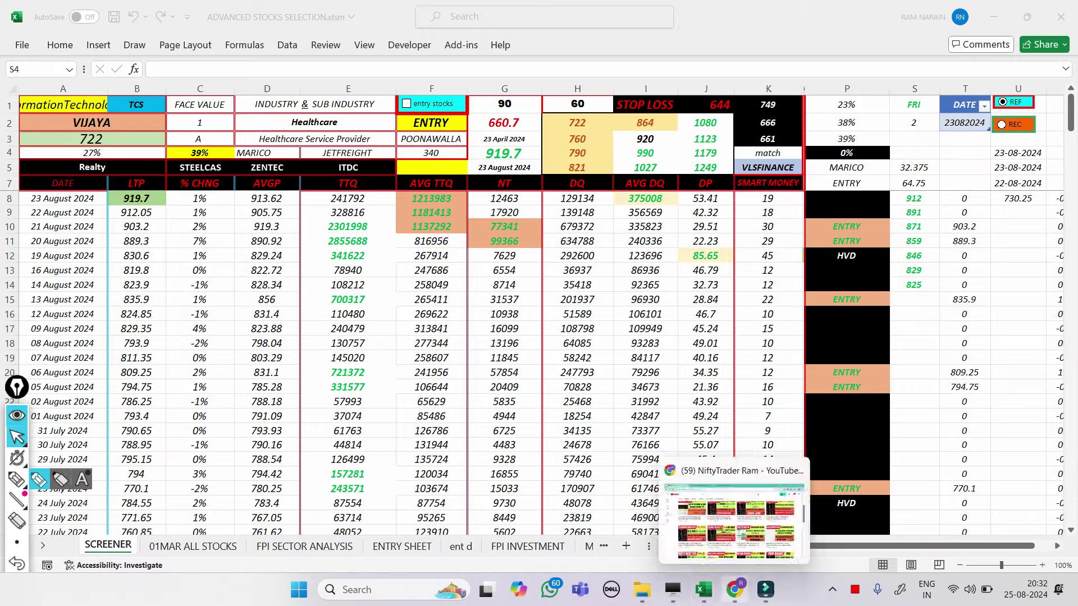
pyautogui.click(734, 589)
pyautogui.scroll(2, 348, 129)
pyautogui.click(348, 127)
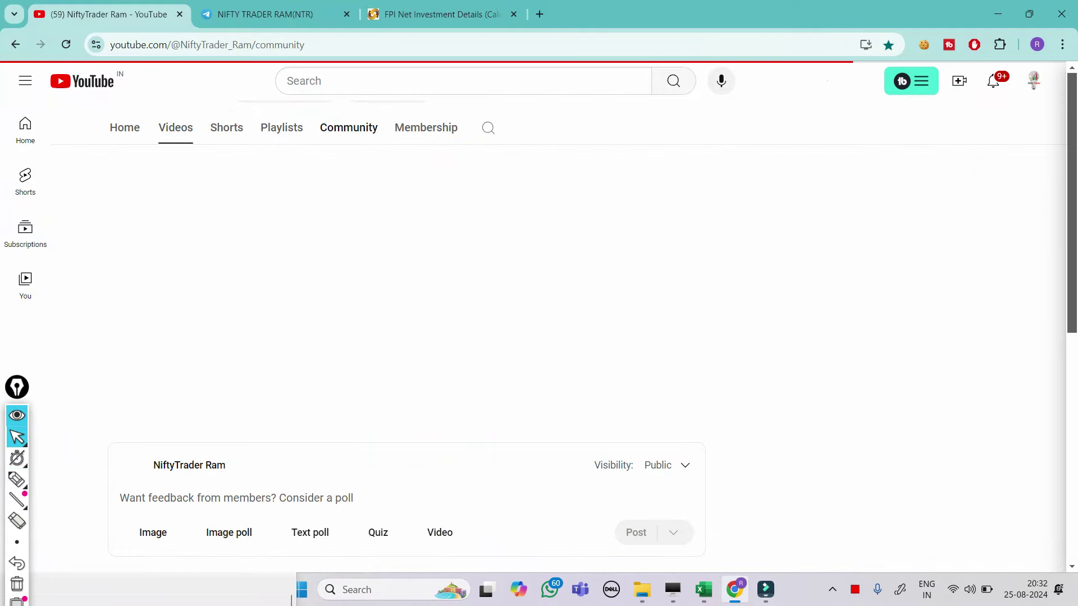
pyautogui.scroll(-7, 407, 337)
pyautogui.scroll(-9, 407, 354)
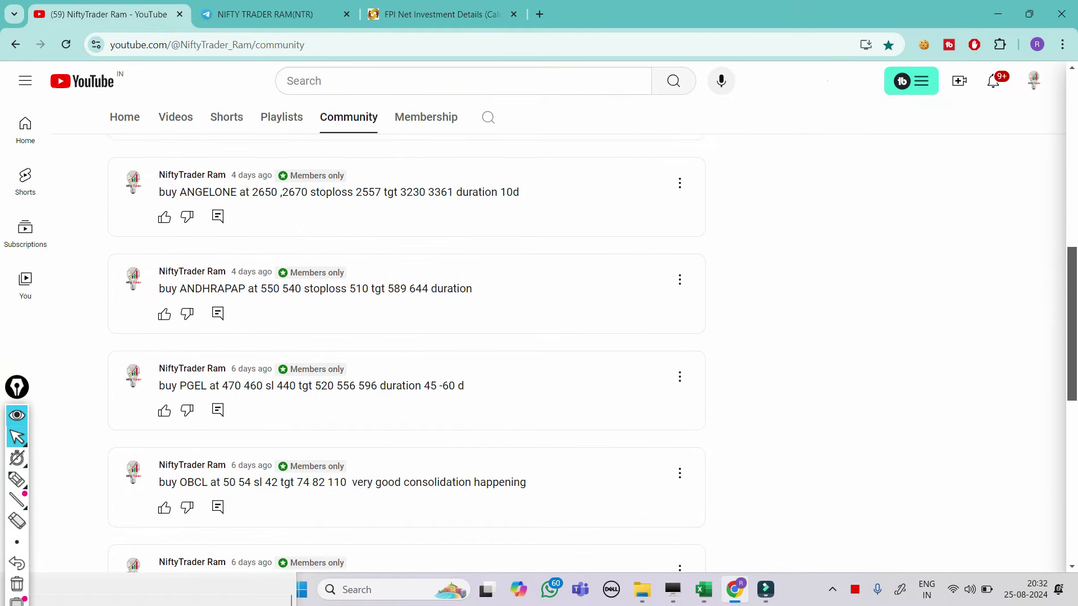
pyautogui.scroll(-4, 407, 354)
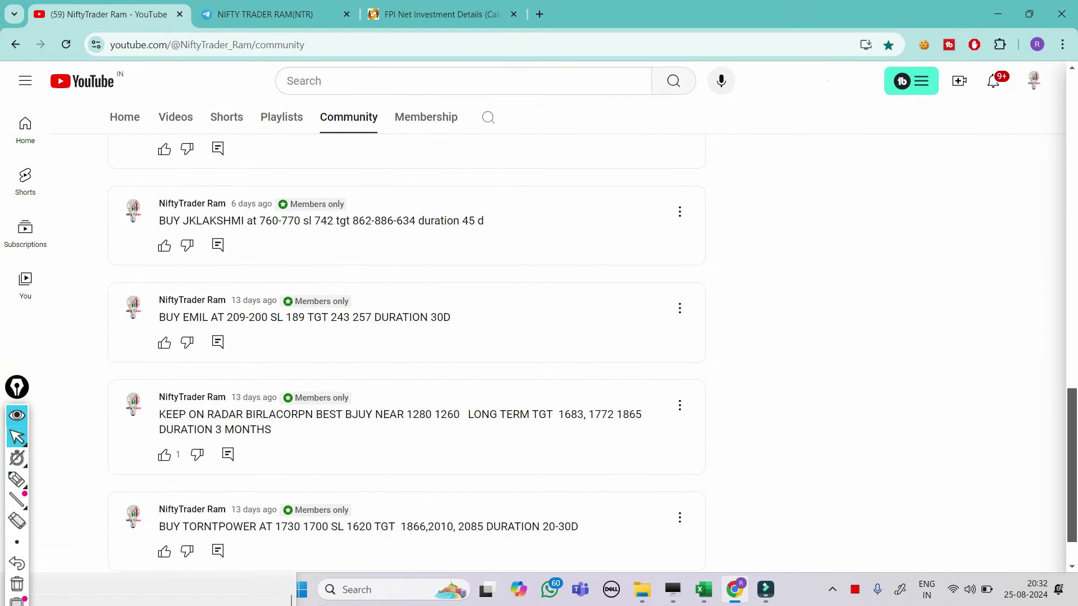
pyautogui.scroll(-6, 407, 353)
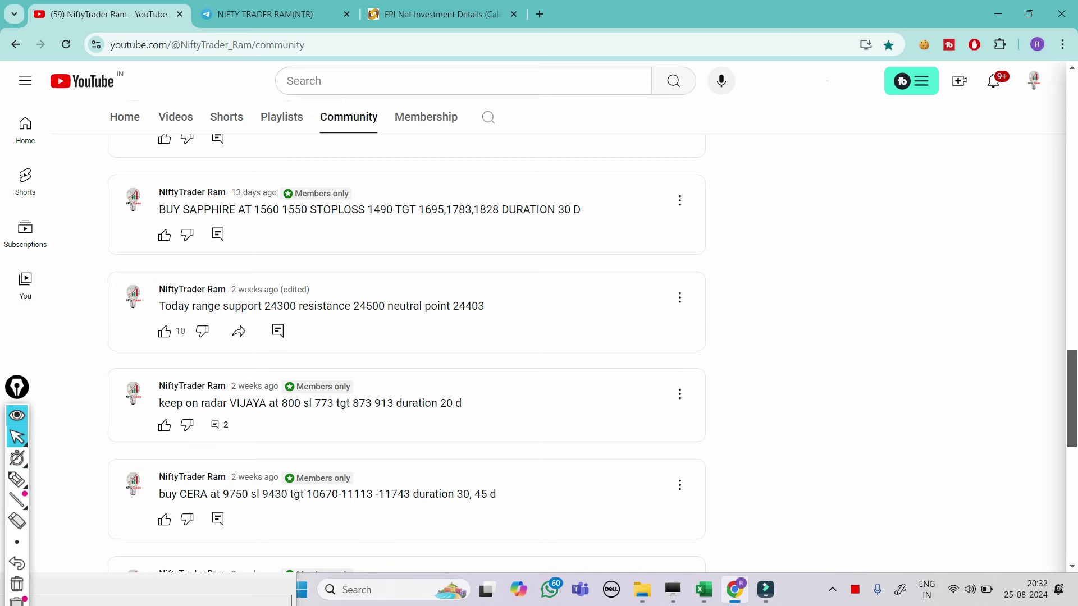
# Switch to the ADVANCED STOCKS SELECTION workbook in Excel to check VIJAYA's data, and return to the Community post in Chrome.
pyautogui.moveTo(703, 590)
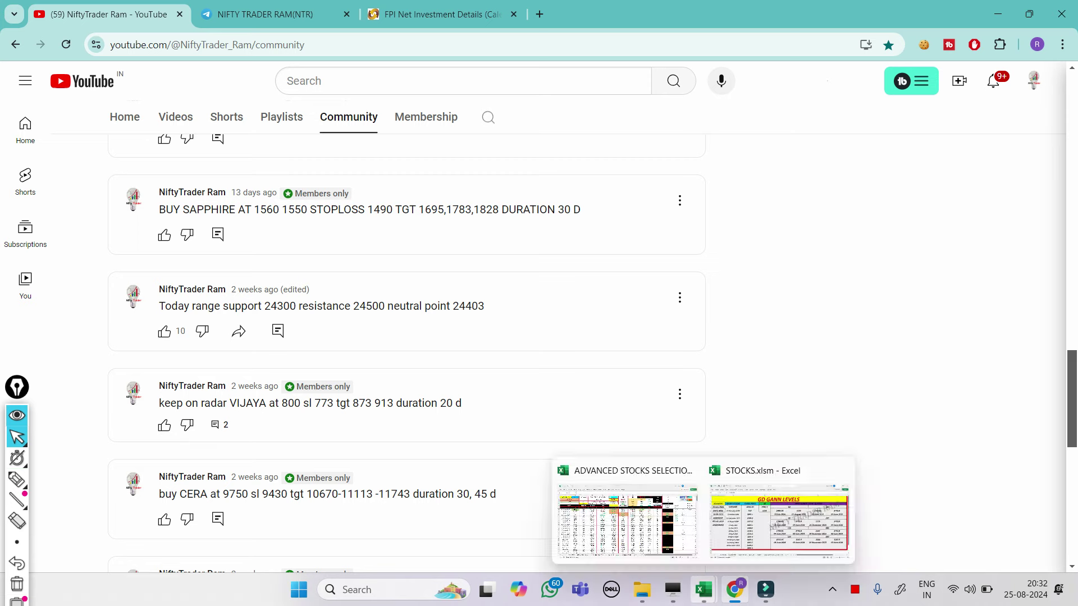
pyautogui.click(625, 519)
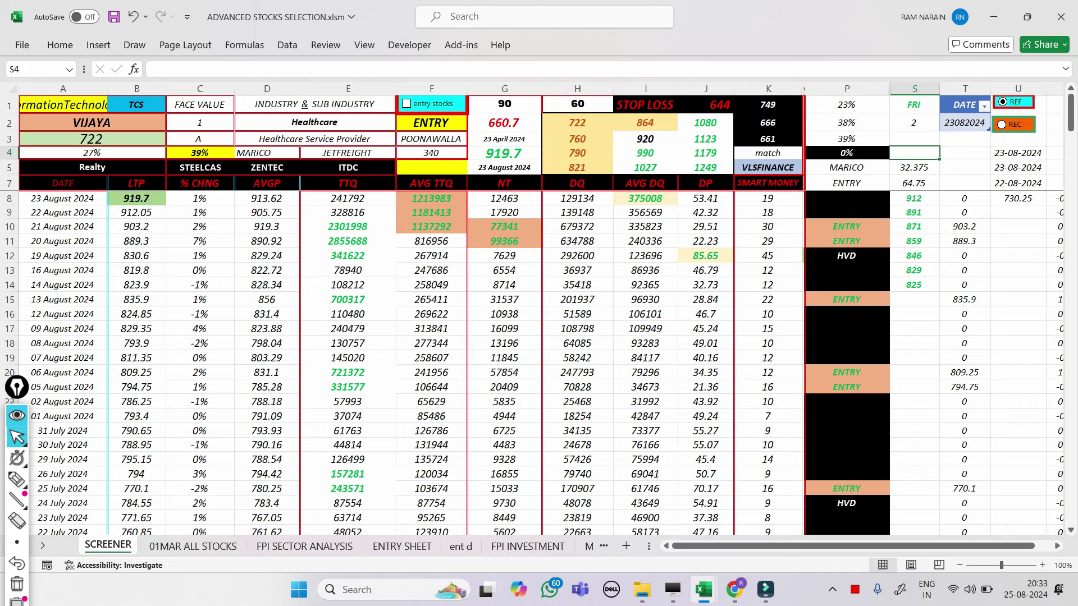
pyautogui.click(734, 589)
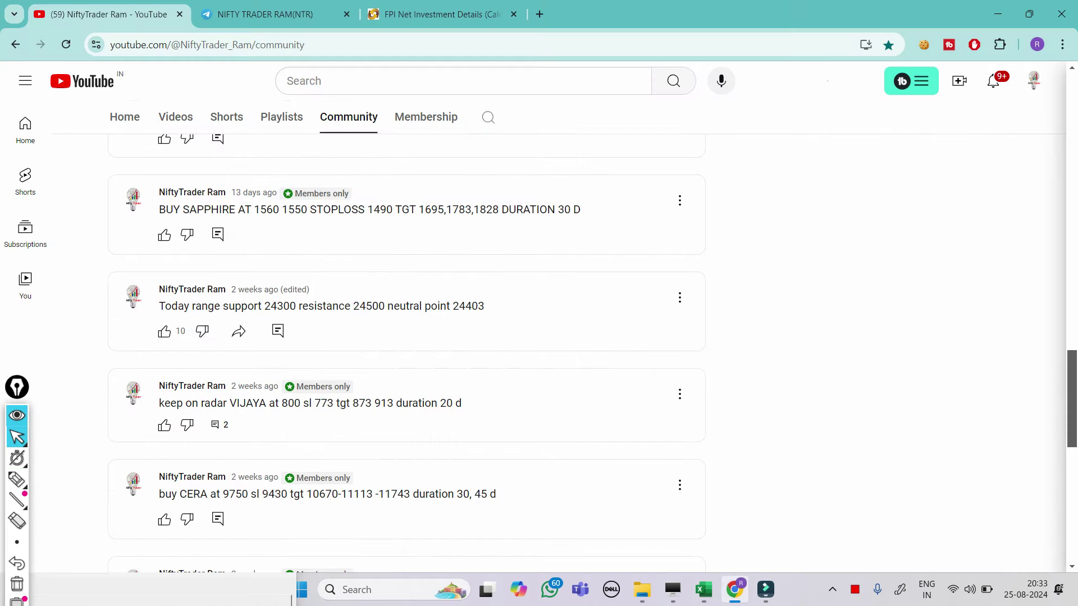
# Look through the channel's recent buy recommendations in the Community posts, and switch back to the ADVANCED STOCKS SELECTION workbook in Excel.
pyautogui.scroll(20, 284, 371)
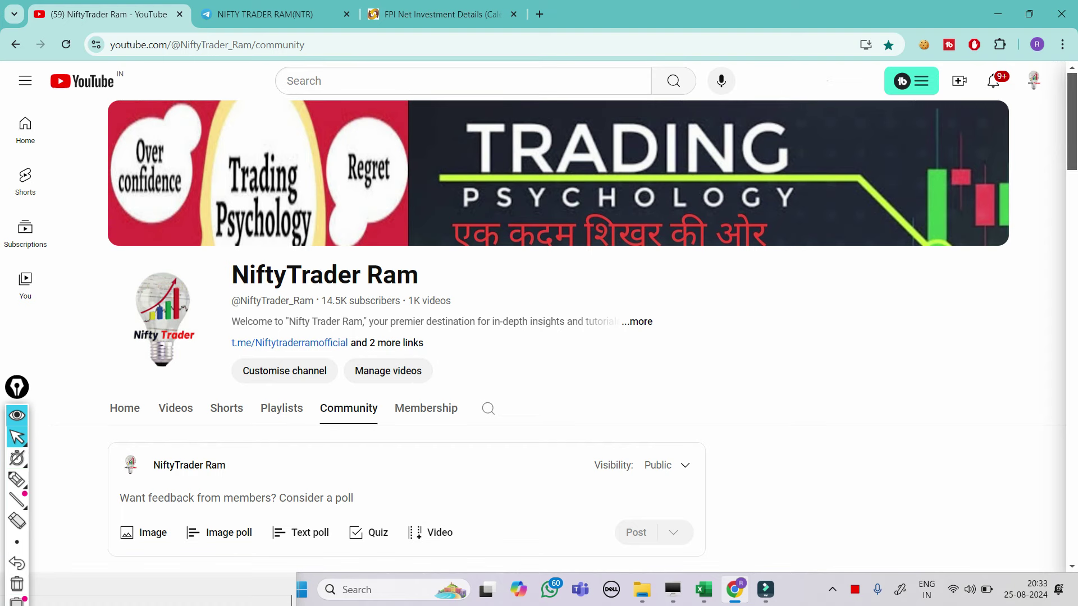
pyautogui.scroll(-5, 539, 324)
pyautogui.scroll(-9, 539, 323)
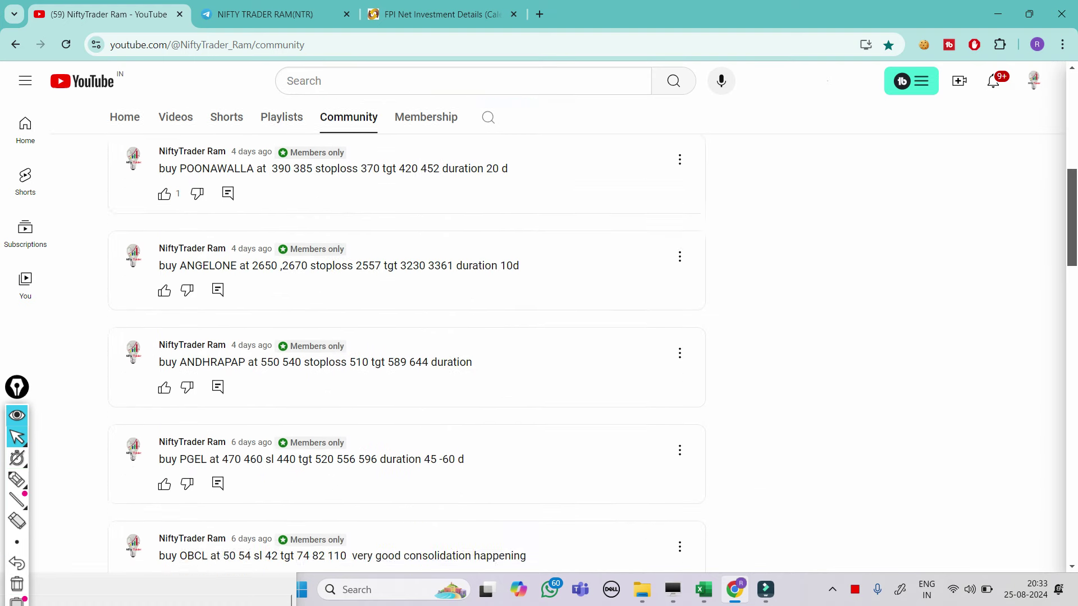
pyautogui.scroll(-1, 539, 324)
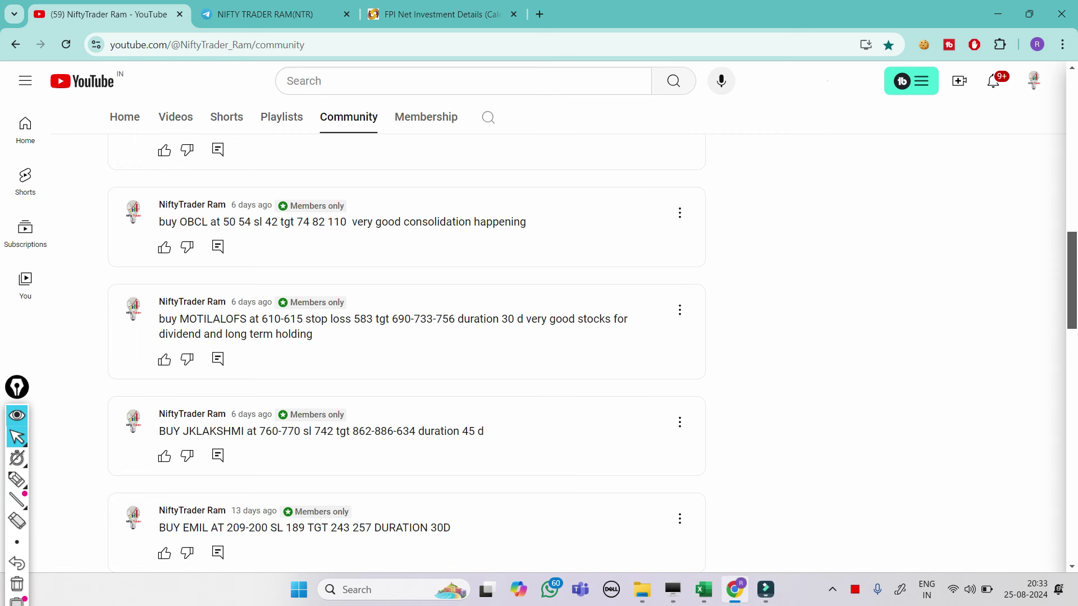
pyautogui.moveTo(702, 589)
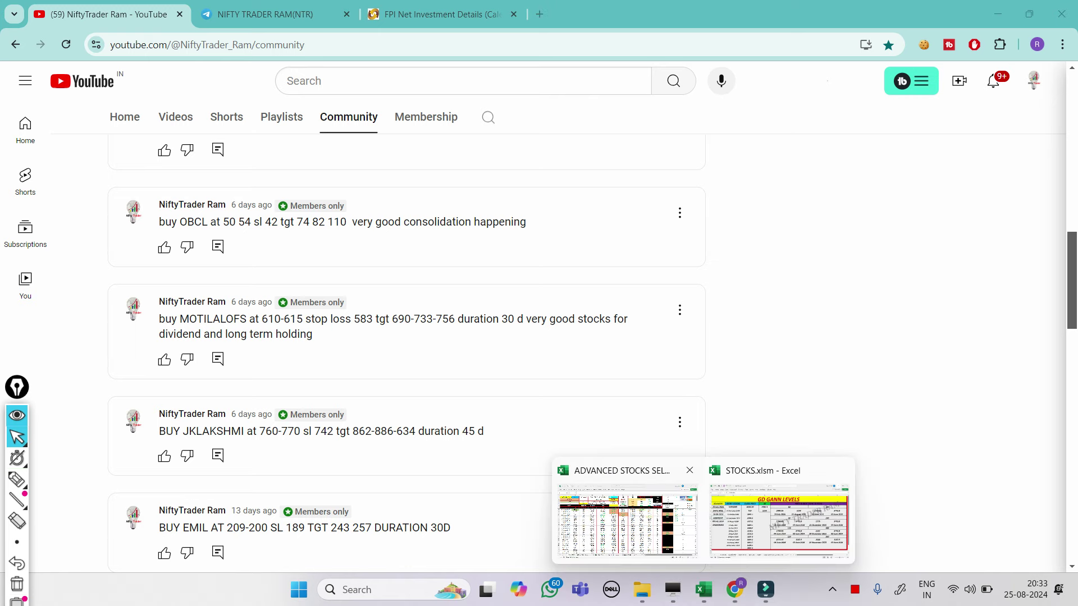
pyautogui.click(627, 519)
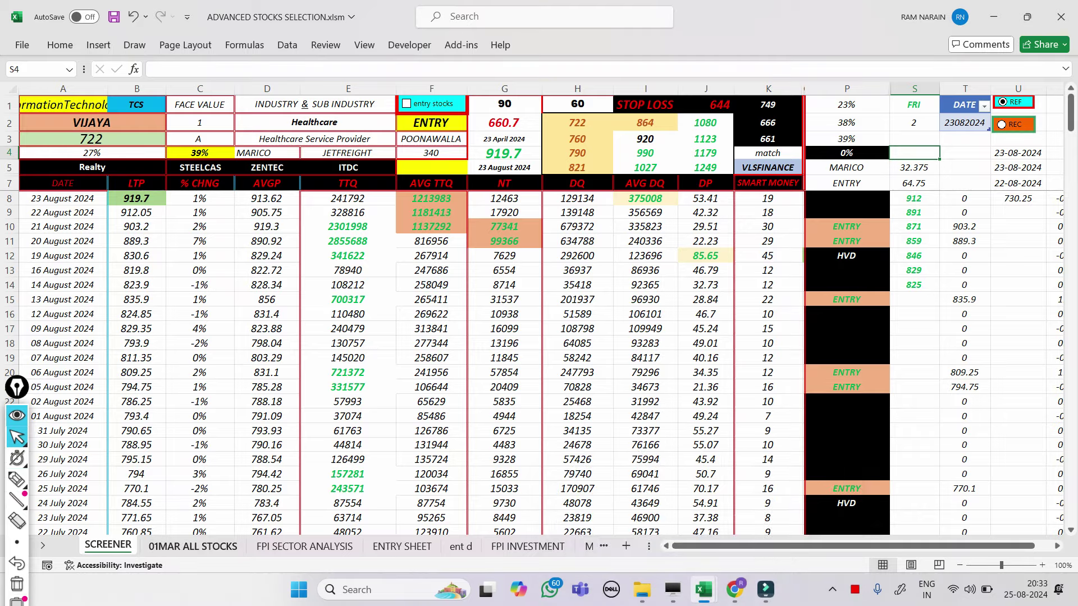
# Go to the 22-Aug-24 list on the 01MAR ALL STOCKS sheet and widen column MV containing its stock names.
pyautogui.hotkey('ctrl', 'pagedown')
pyautogui.scroll(1, 539, 314)
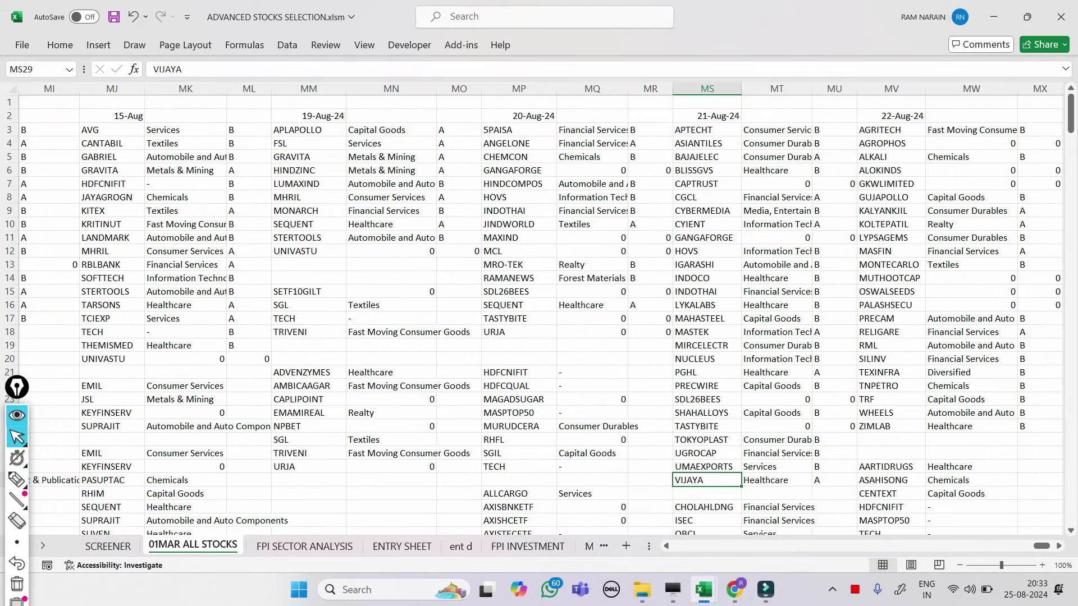
pyautogui.hscroll(3, 539, 309)
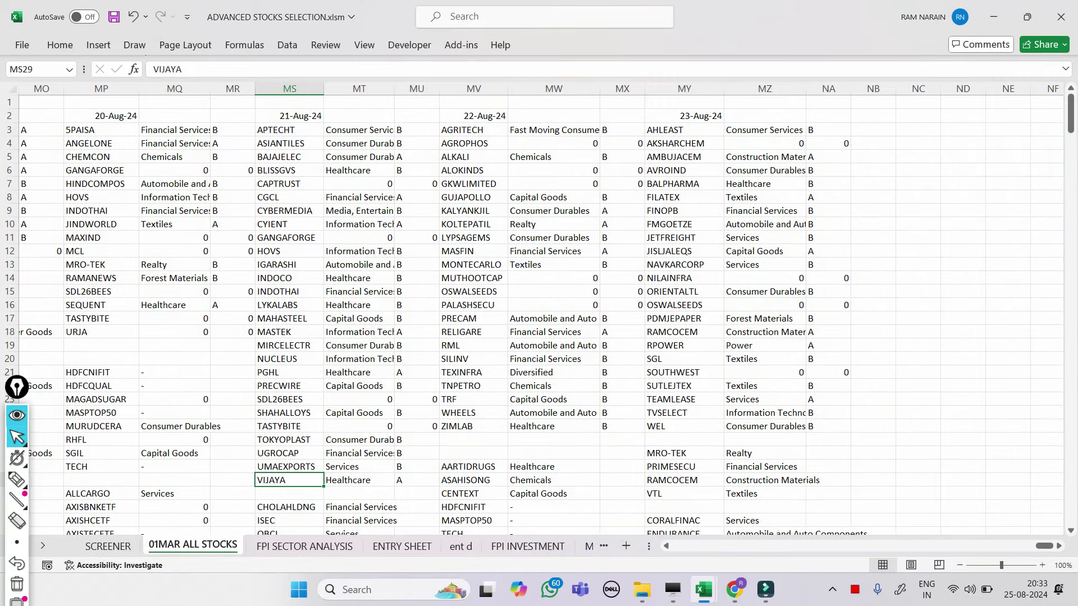
pyautogui.moveTo(507, 89); pyautogui.dragTo(534, 89)
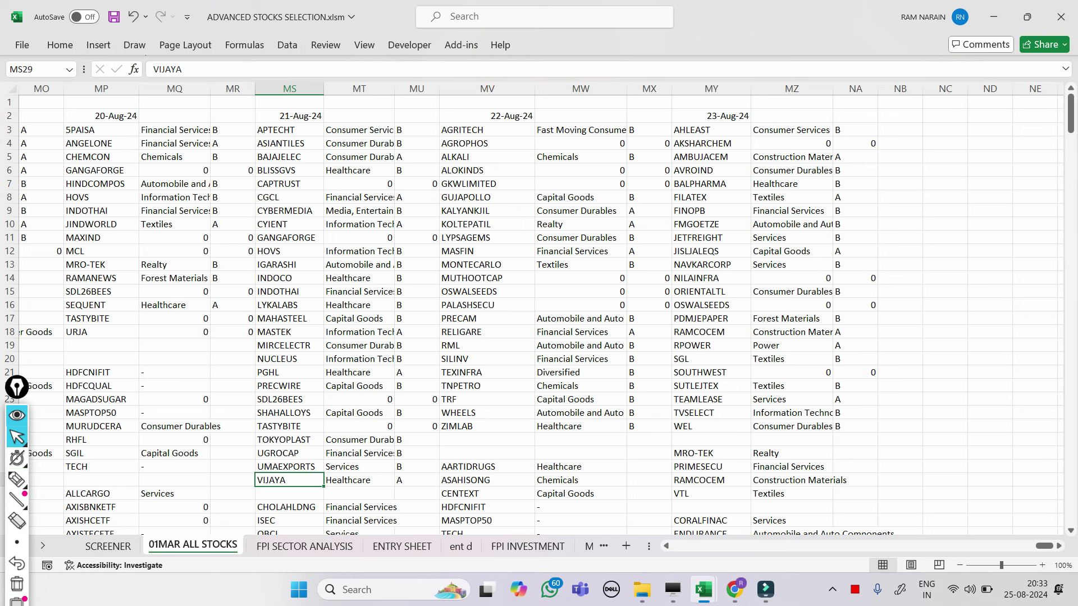
# Copy ZIMLAB from the 22-Aug-24 list and enter it as the stock name in SCREENER cell A2.
pyautogui.click(486, 426)
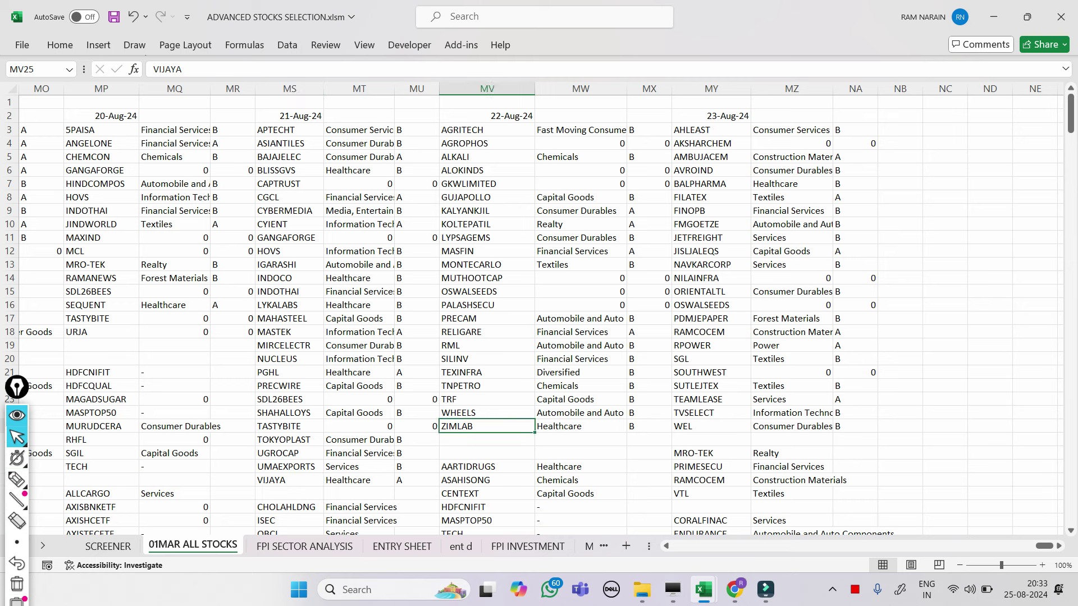
pyautogui.moveTo(187, 70); pyautogui.dragTo(150, 70)
pyautogui.hotkey('ctrl', 'c')
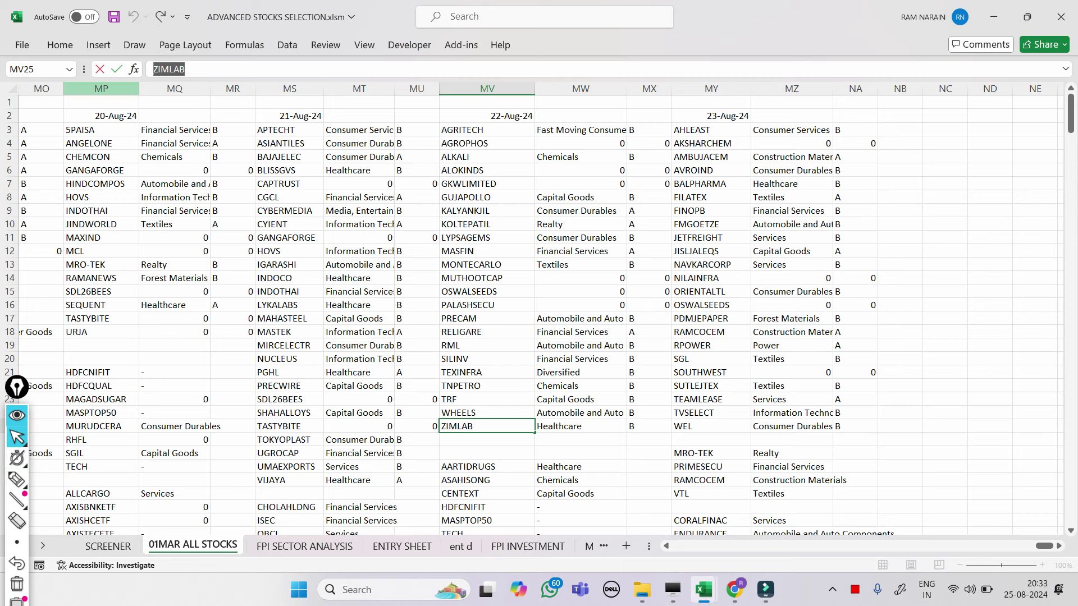
pyautogui.click(100, 69)
pyautogui.click(107, 546)
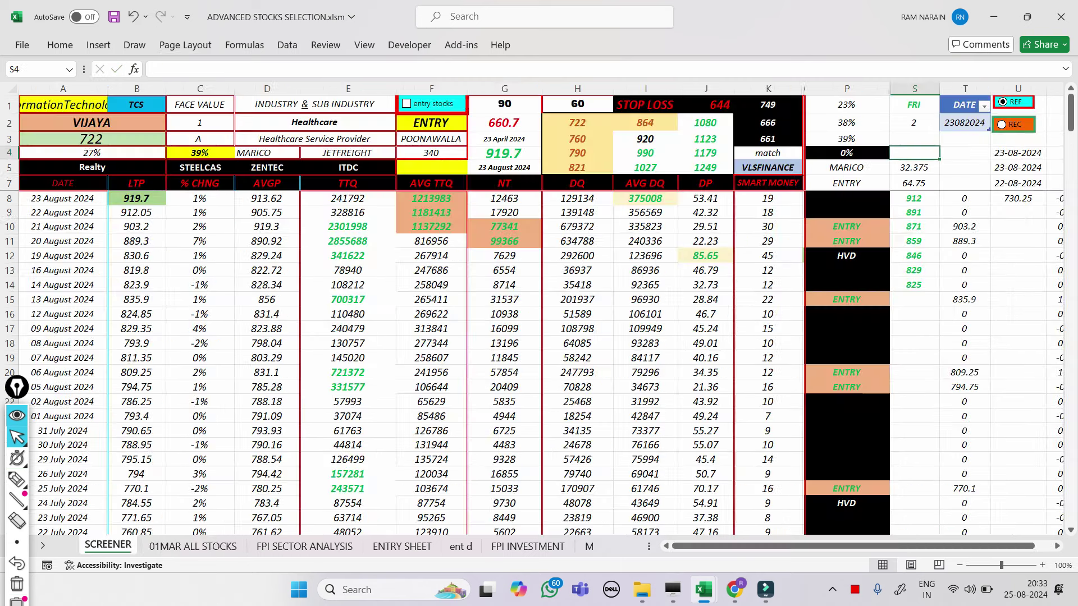
pyautogui.write('VIJAYA')
pyautogui.moveTo(114, 122); pyautogui.dragTo(69, 123)
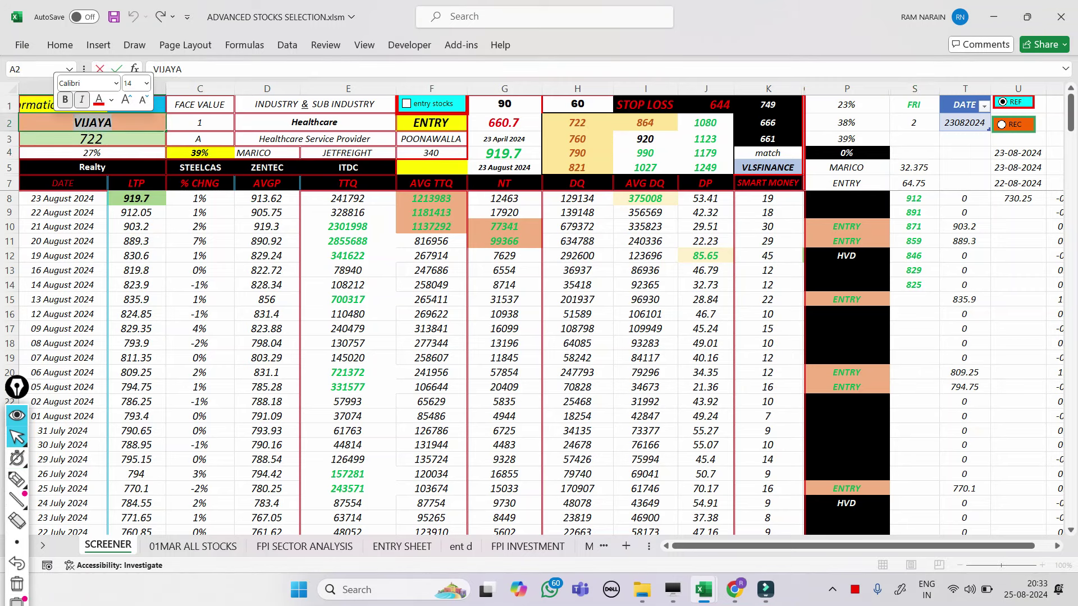
pyautogui.hotkey('ctrl', 'v')
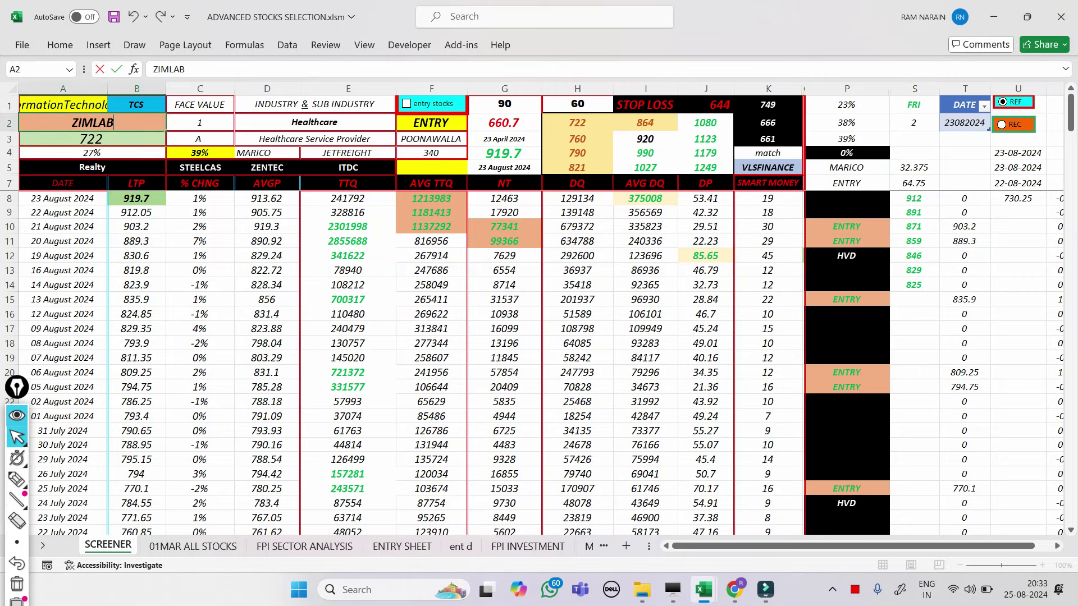
pyautogui.click(964, 153)
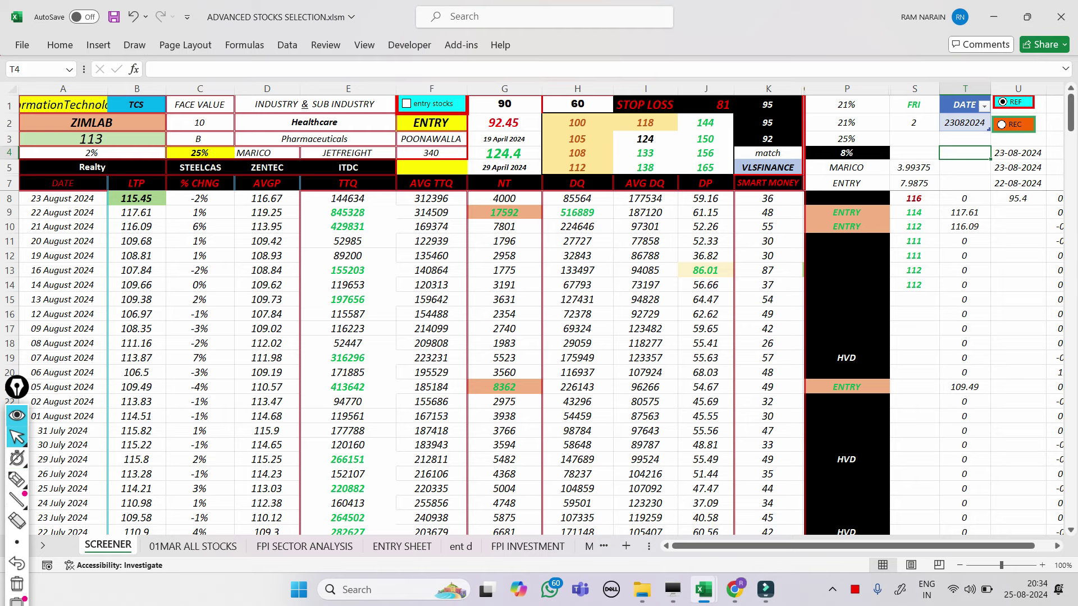
# Switch to Chrome, search the web for "finology ticker" in a new tab and open the Ticker by Finology site.
pyautogui.click(734, 589)
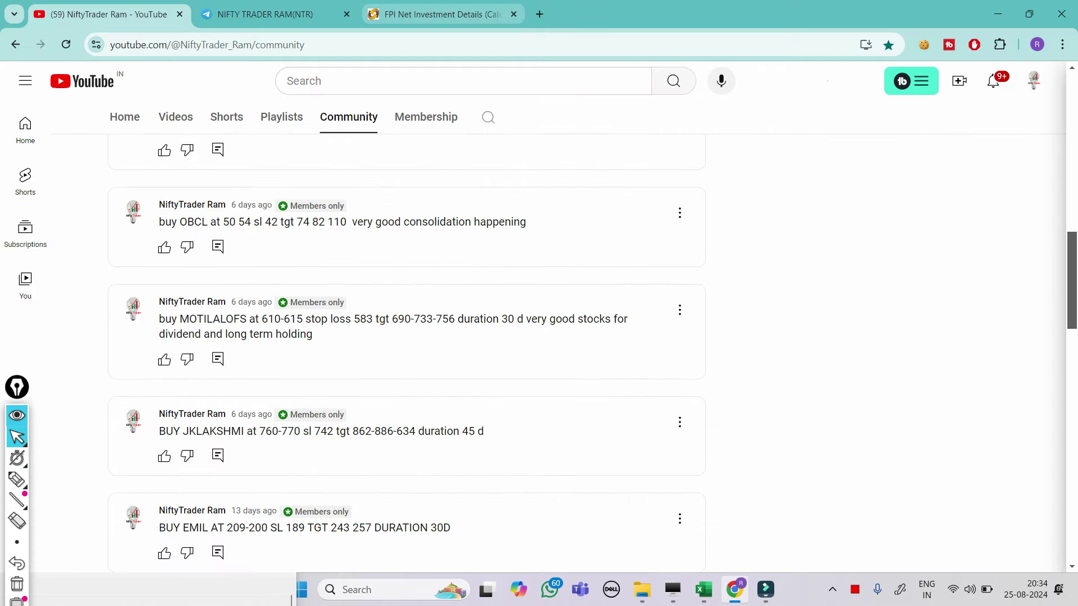
pyautogui.hotkey('ctrl', 't')
pyautogui.write('finol')
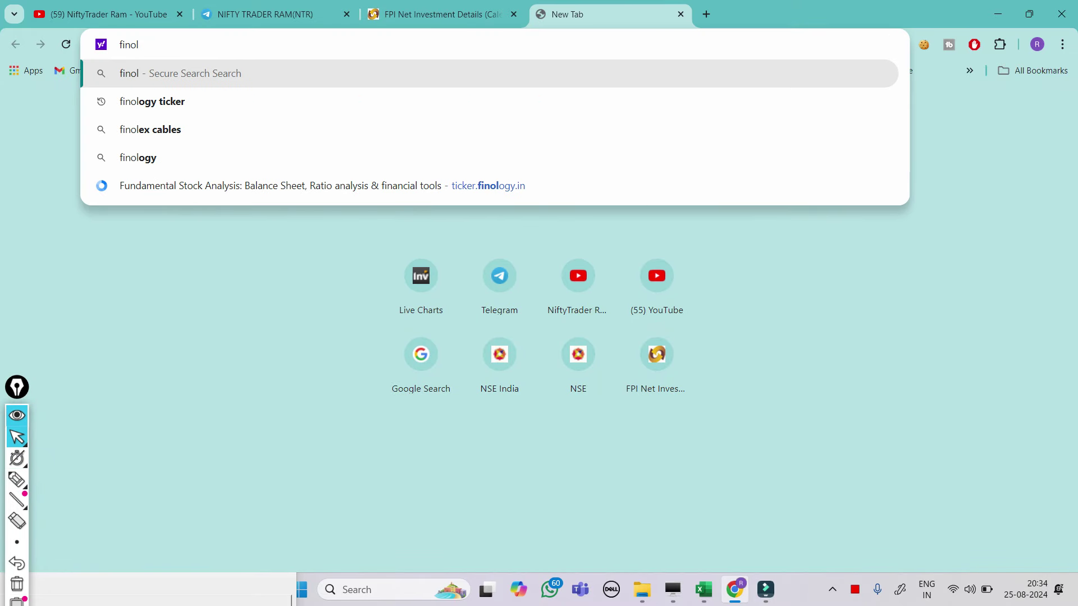
pyautogui.press('Down')
pyautogui.press('Return')
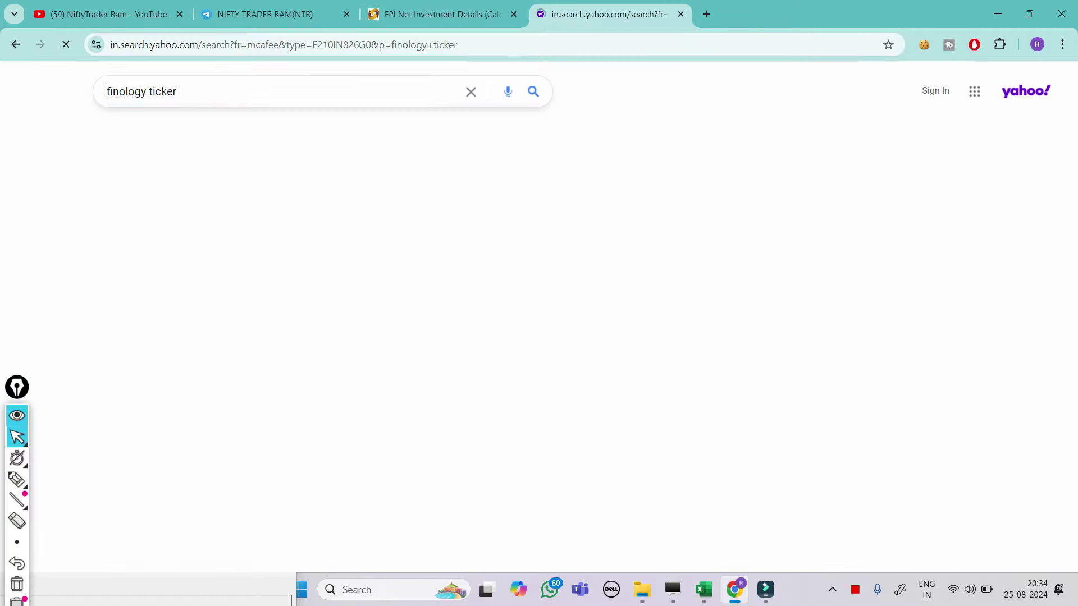
pyautogui.click(269, 206)
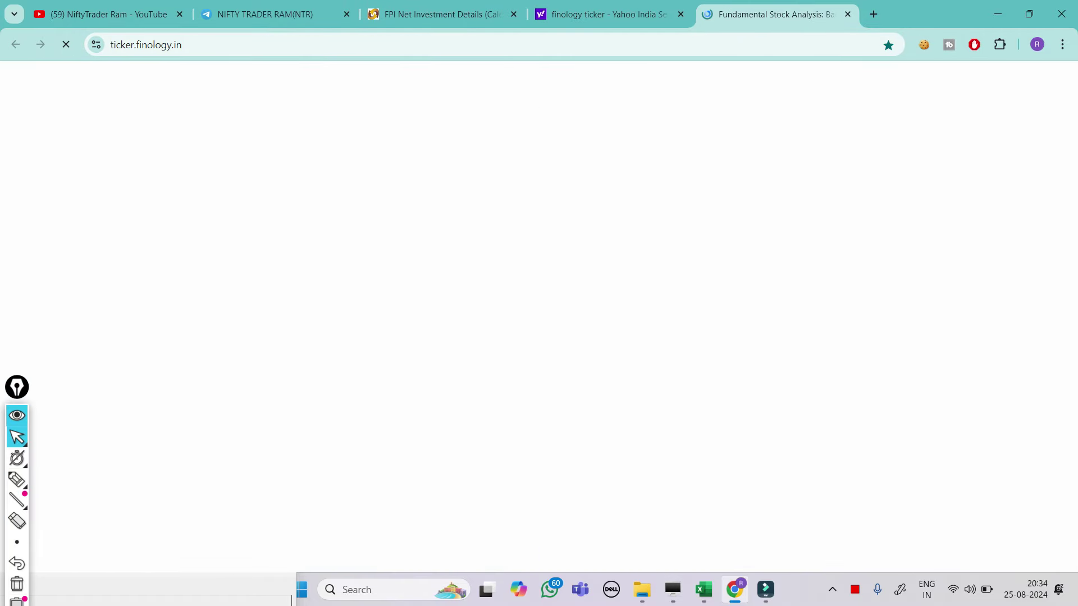
# Search Ticker for ZIMLAB, open the Zim Laboratories company page and examine its essentials and ratios.
pyautogui.write('ZIMLAB')
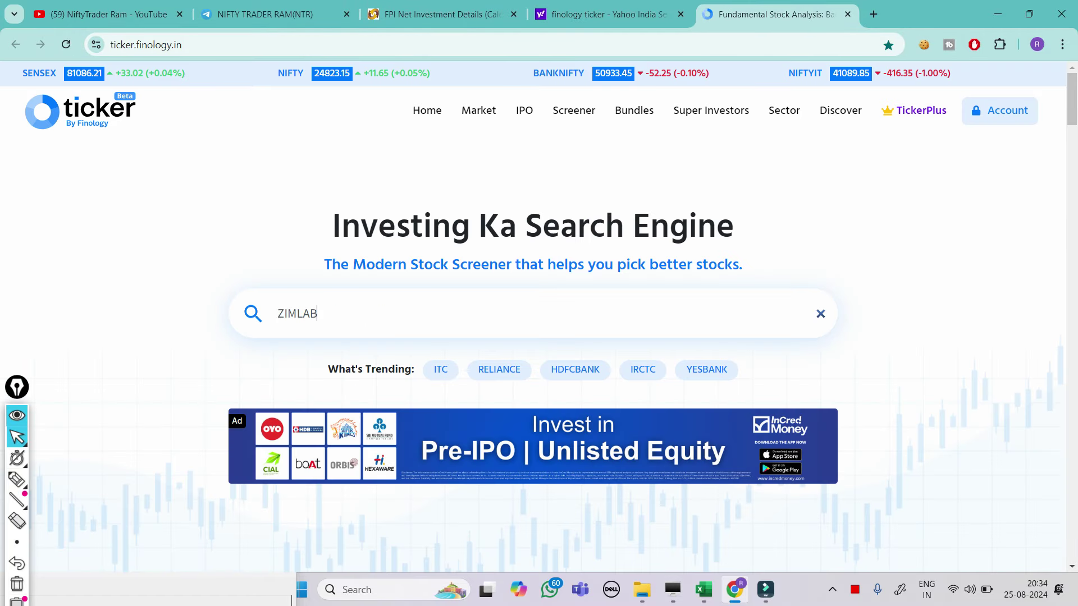
pyautogui.press('Down')
pyautogui.press('Return')
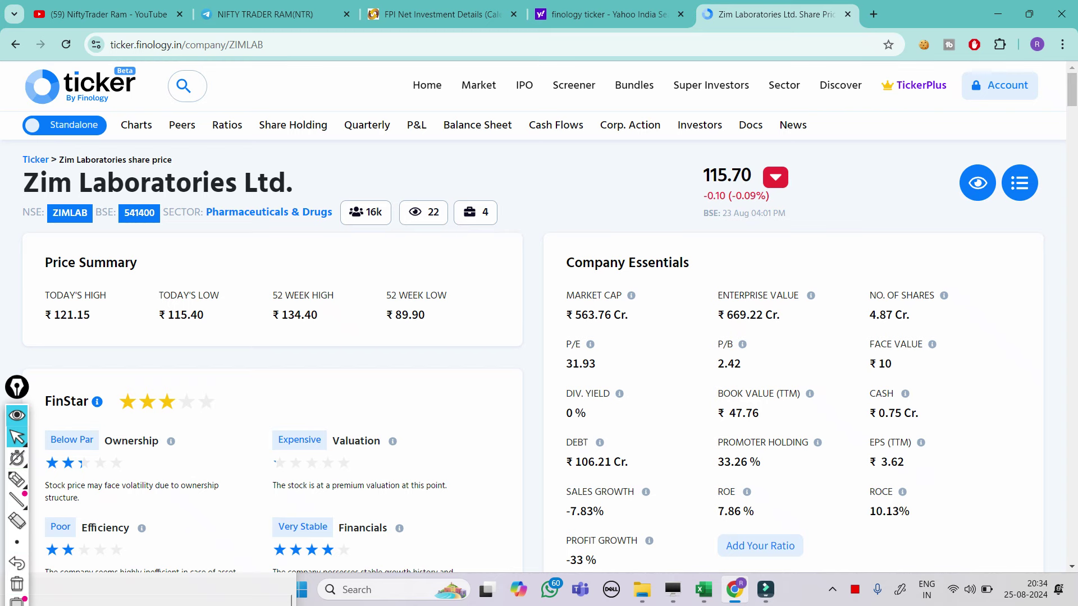
pyautogui.scroll(-1, 533, 317)
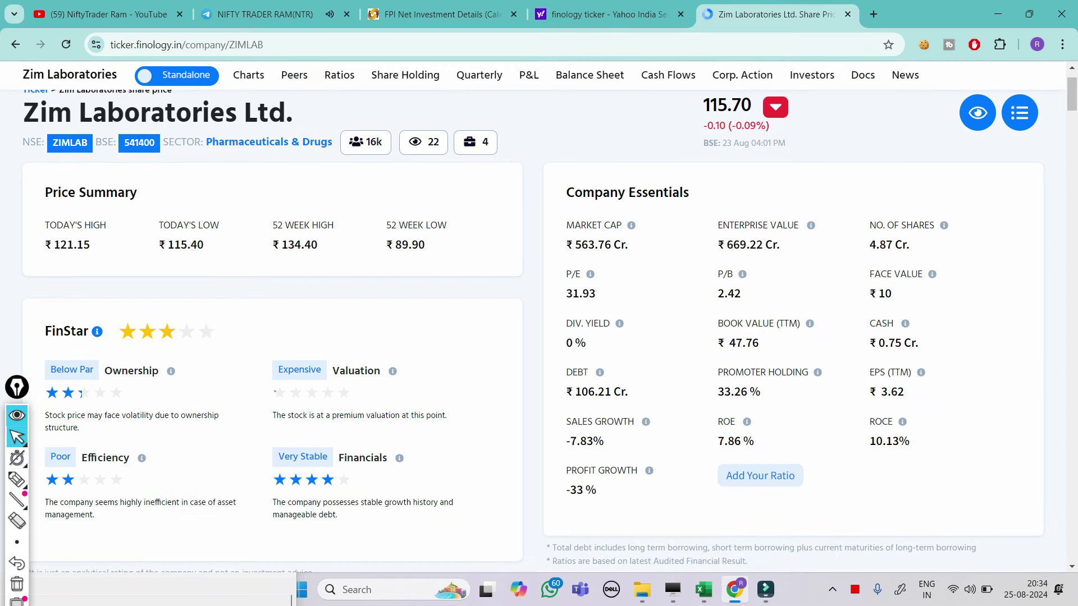
pyautogui.click(339, 75)
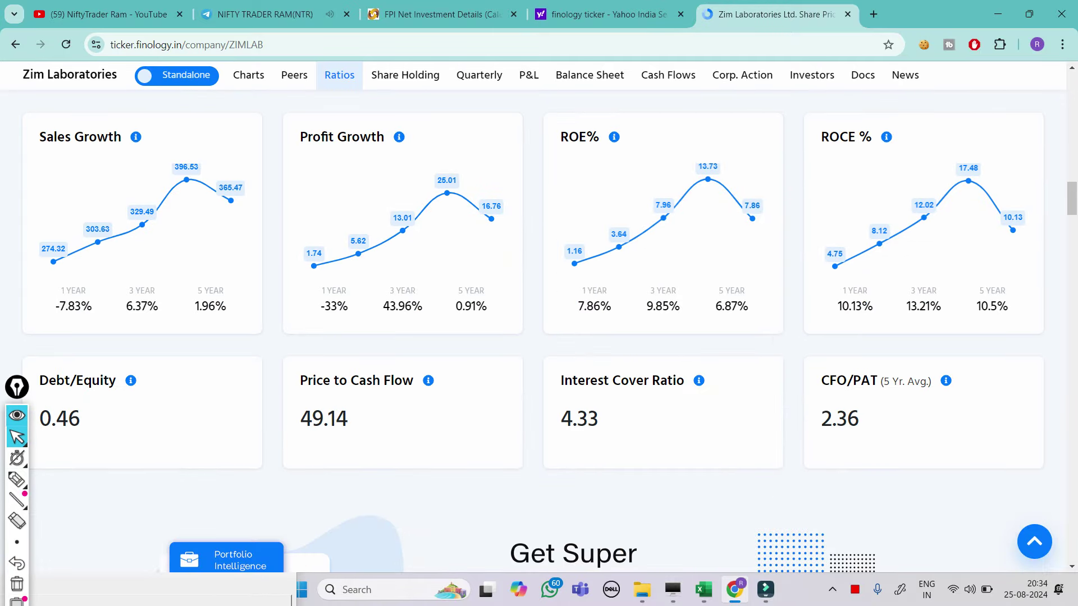
# Mark the sales growth curve, its 1-year growth figure and the Debt/Equity ratio with the pen, clear the marks and return to cursor mode.
pyautogui.click(16, 480)
pyautogui.click(17, 478)
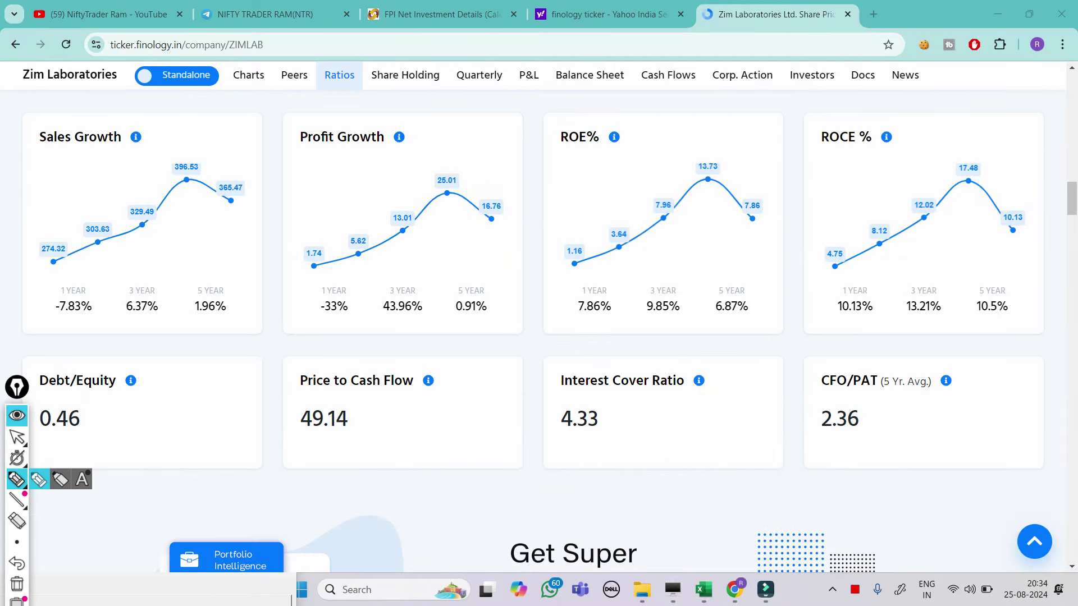
pyautogui.moveTo(218, 234); pyautogui.dragTo(115, 194)
pyautogui.moveTo(169, 248); pyautogui.dragTo(111, 231)
pyautogui.moveTo(84, 287)
pyautogui.mouseDown()
pyautogui.moveTo(41, 297)
pyautogui.moveTo(93, 289)
pyautogui.moveTo(21, 277)
pyautogui.mouseUp()
pyautogui.moveTo(111, 313); pyautogui.dragTo(145, 327)
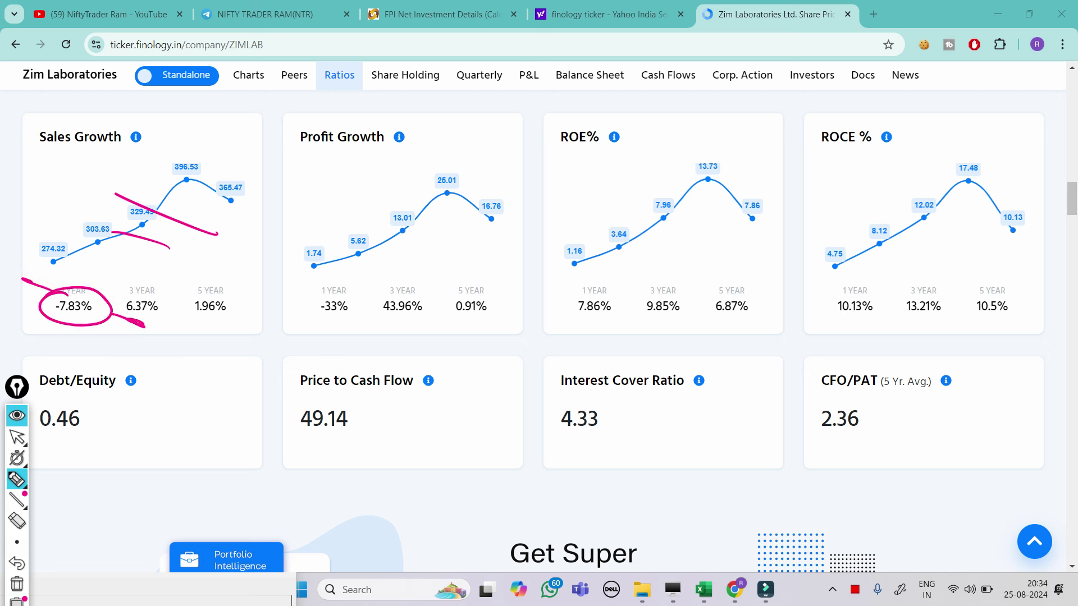
pyautogui.moveTo(67, 427)
pyautogui.mouseDown()
pyautogui.moveTo(84, 431)
pyautogui.moveTo(104, 408)
pyautogui.mouseUp()
pyautogui.click(17, 584)
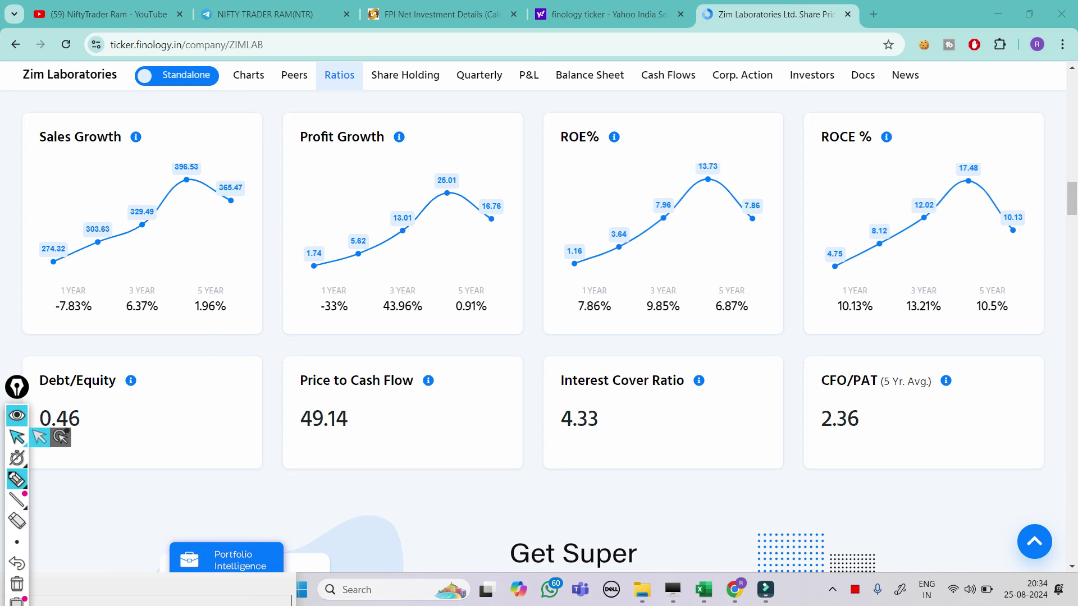
pyautogui.click(16, 438)
# View Zim Laboratories' shareholding pattern, circle the public share and the Jun 2024 date, then clear the marks and return to cursor mode.
pyautogui.click(405, 75)
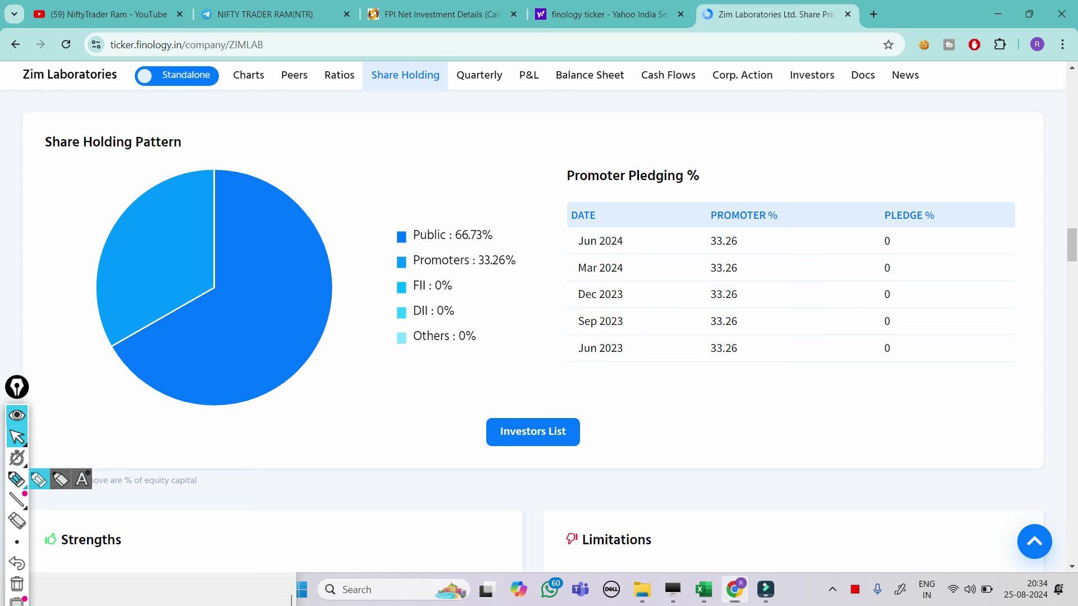
pyautogui.click(16, 479)
pyautogui.moveTo(583, 225)
pyautogui.mouseDown()
pyautogui.moveTo(579, 251)
pyautogui.moveTo(605, 232)
pyautogui.mouseUp()
pyautogui.moveTo(477, 219)
pyautogui.mouseDown()
pyautogui.moveTo(429, 227)
pyautogui.moveTo(416, 206)
pyautogui.mouseUp()
pyautogui.moveTo(513, 245); pyautogui.dragTo(537, 259)
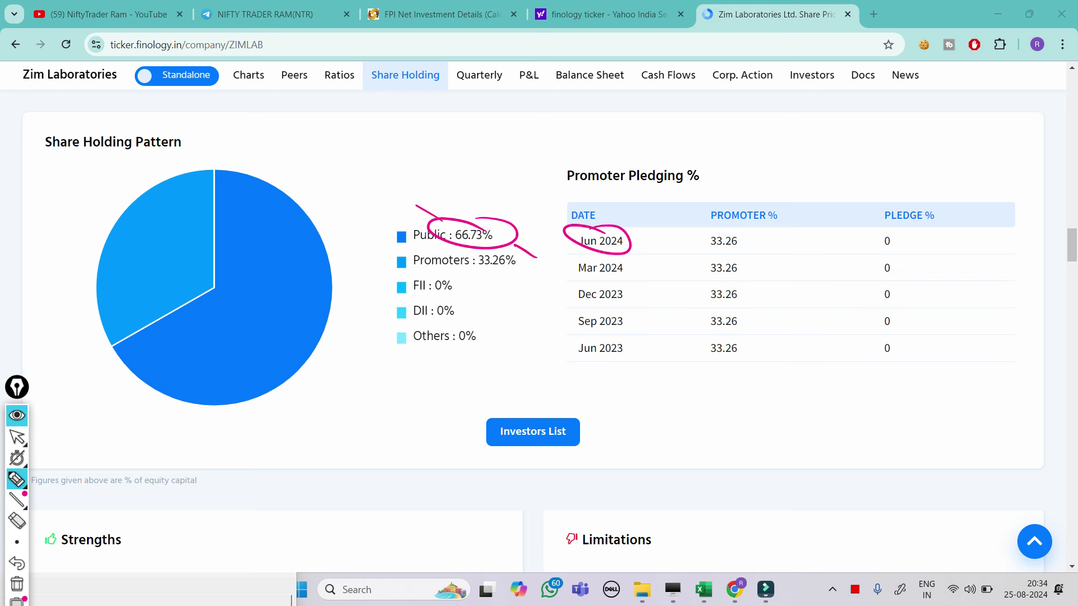
pyautogui.click(17, 583)
pyautogui.click(16, 458)
pyautogui.click(17, 437)
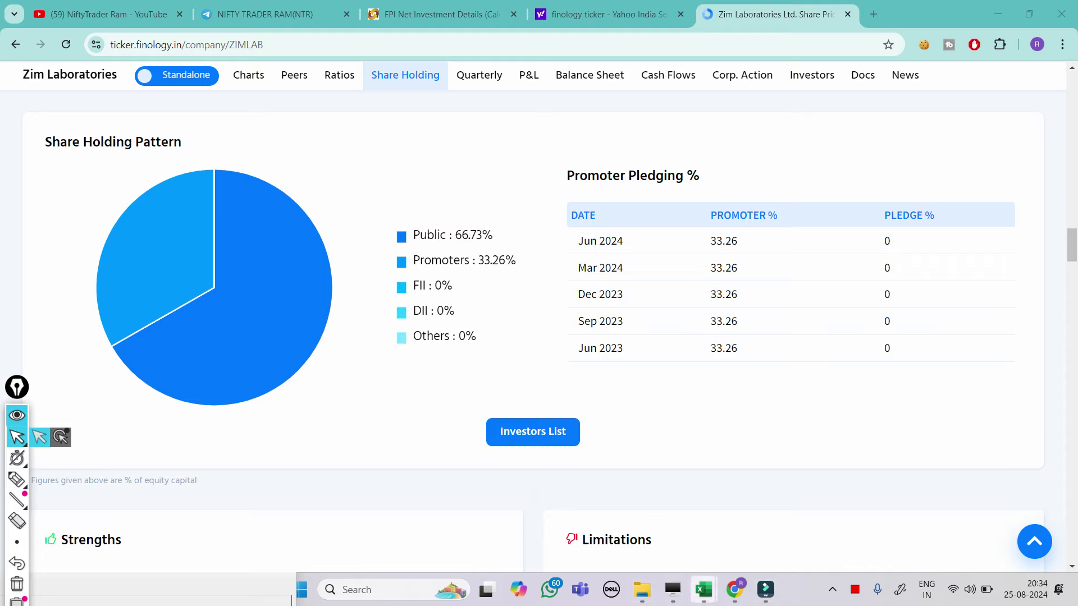
# Switch to the ADVANCED STOCKS SELECTION workbook in Excel and look through the latest August lists on the 01MAR ALL STOCKS sheet.
pyautogui.moveTo(703, 589)
pyautogui.click(627, 516)
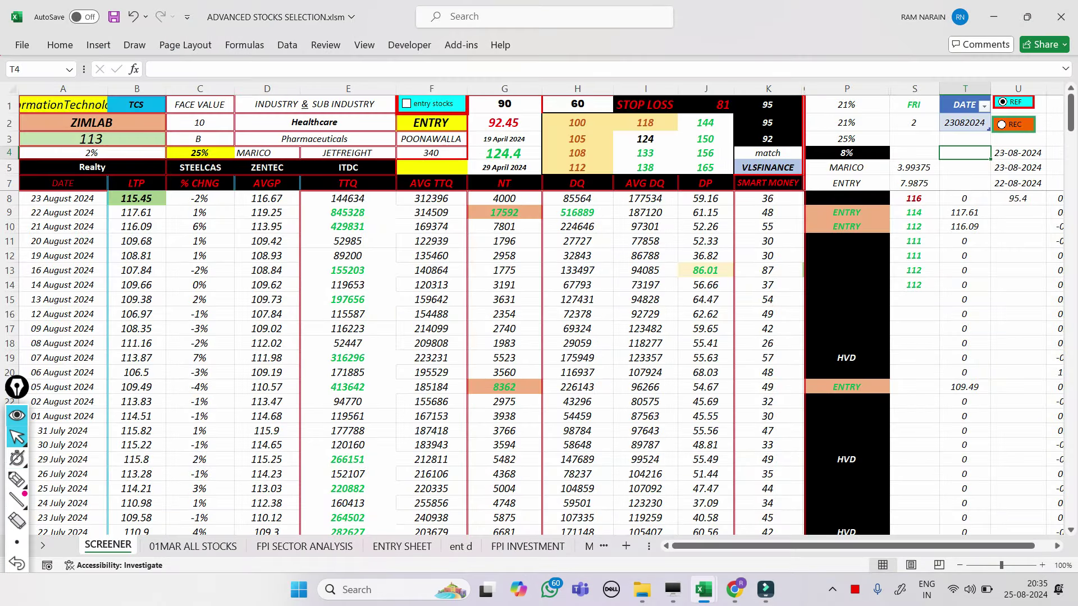
pyautogui.hotkey('ctrl', 'pagedown')
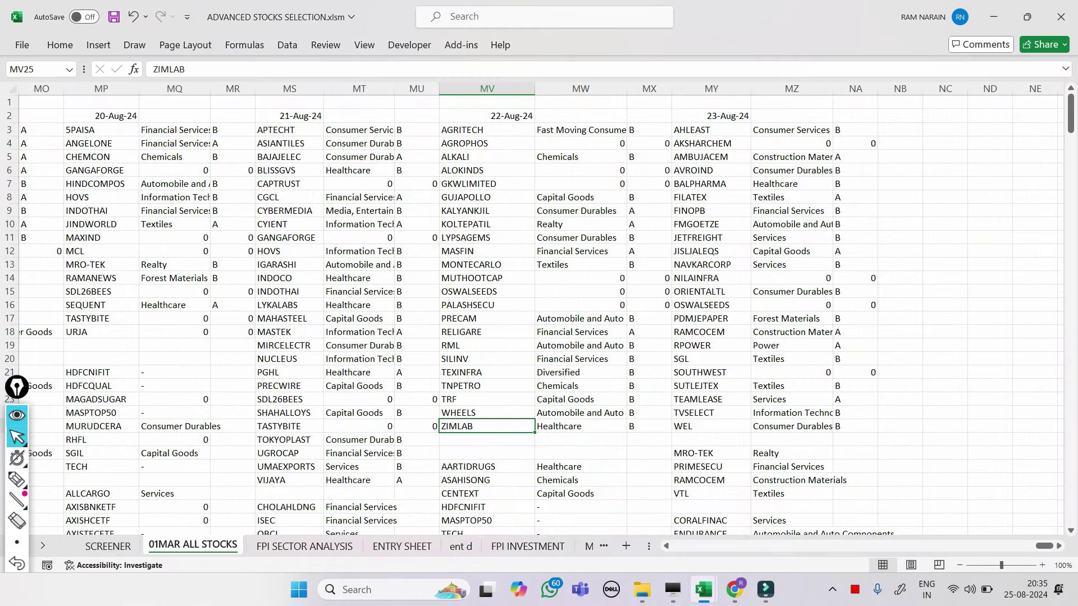
pyautogui.scroll(-1, 537, 314)
pyautogui.scroll(1, 537, 314)
pyautogui.scroll(-3, 539, 315)
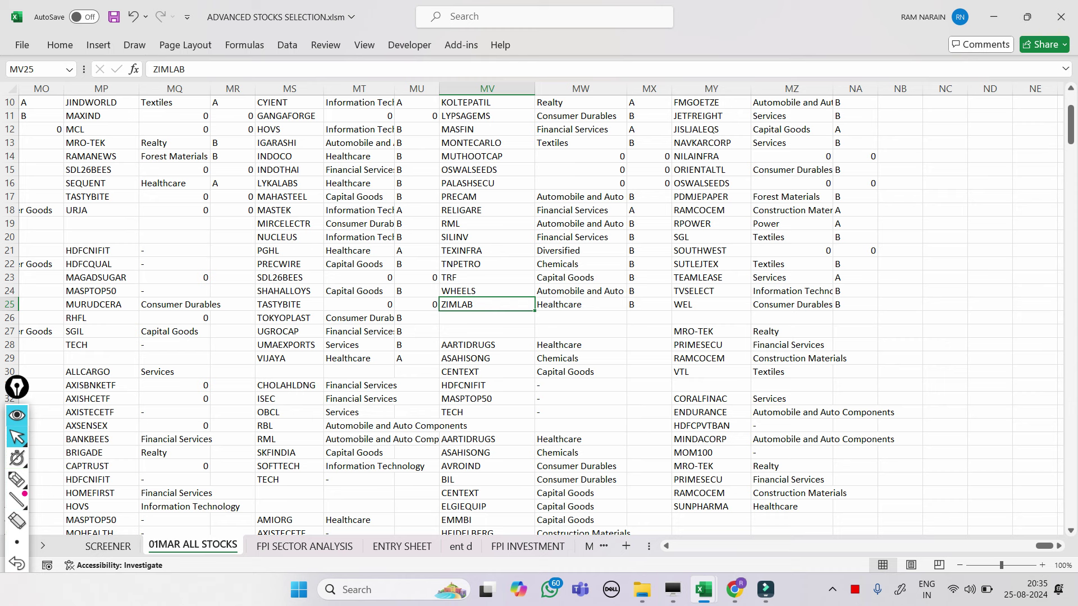
# Copy SUNPHARMA from the end of the 23-Aug-24 list and enter it as the stock name in SCREENER cell A2.
pyautogui.click(711, 507)
pyautogui.moveTo(212, 70); pyautogui.dragTo(151, 69)
pyautogui.hotkey('ctrl', 'c')
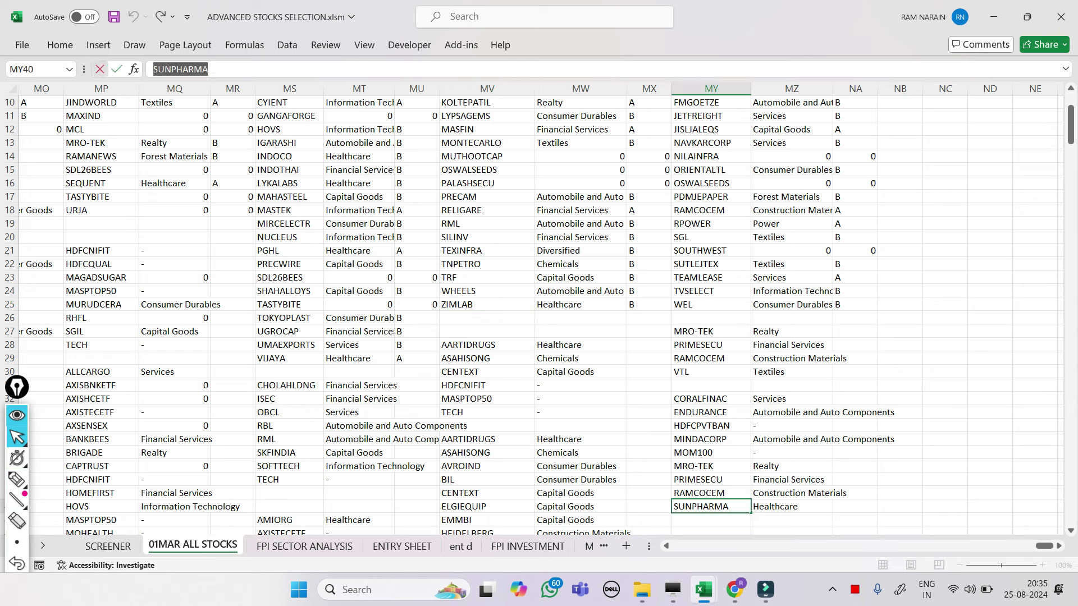
pyautogui.click(99, 70)
pyautogui.click(108, 546)
pyautogui.doubleClick(115, 123)
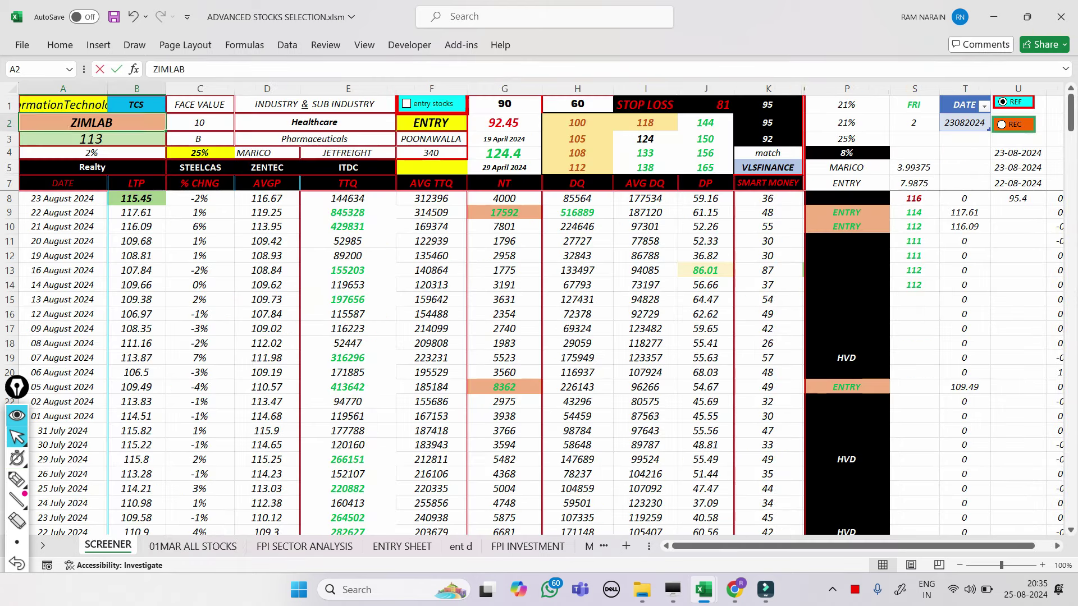
pyautogui.moveTo(115, 123); pyautogui.dragTo(68, 123)
pyautogui.hotkey('ctrl', 'v')
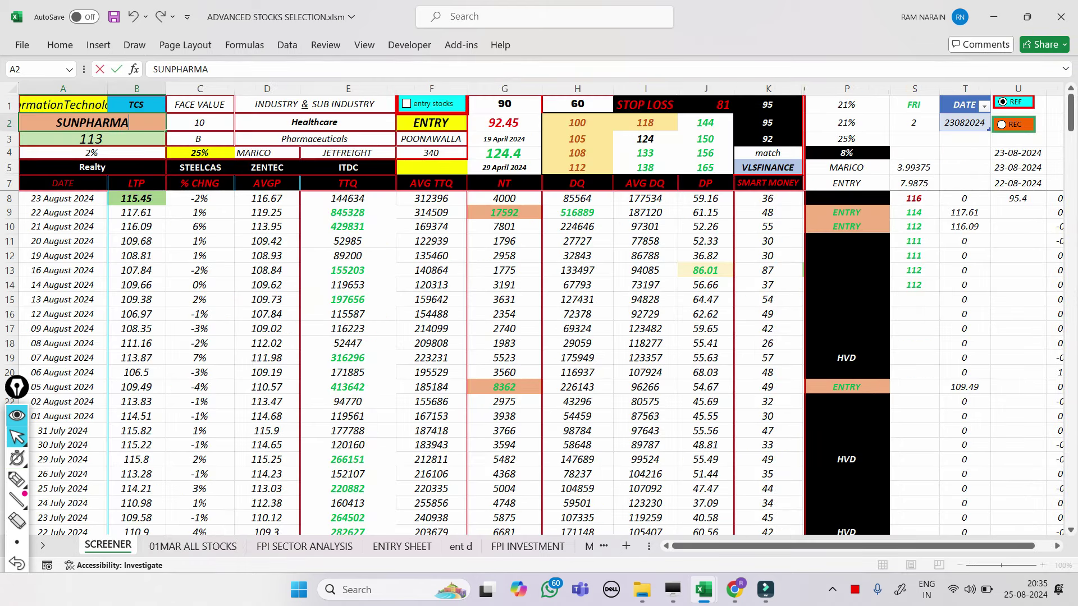
pyautogui.click(1018, 255)
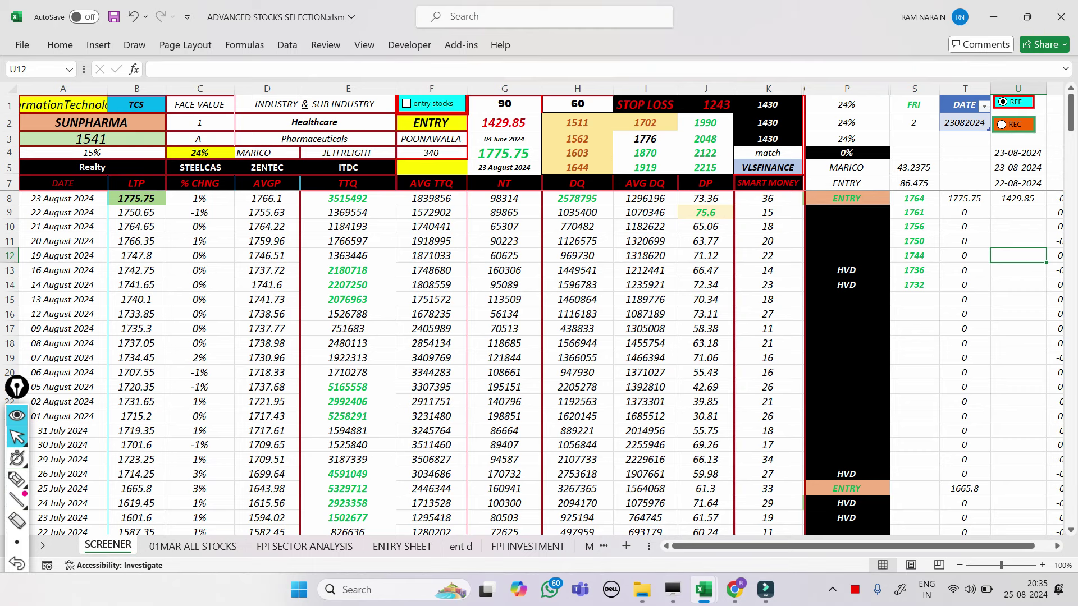
# With the pen, circle the 24 July LTP, mark the 25 July ENTRY and surrounding HVD signals, and circle the two mid-August HVD signals.
pyautogui.click(17, 478)
pyautogui.moveTo(111, 496)
pyautogui.mouseDown()
pyautogui.moveTo(149, 512)
pyautogui.moveTo(132, 492)
pyautogui.mouseUp()
pyautogui.moveTo(857, 510)
pyautogui.mouseDown()
pyautogui.moveTo(831, 479)
pyautogui.moveTo(865, 480)
pyautogui.mouseUp()
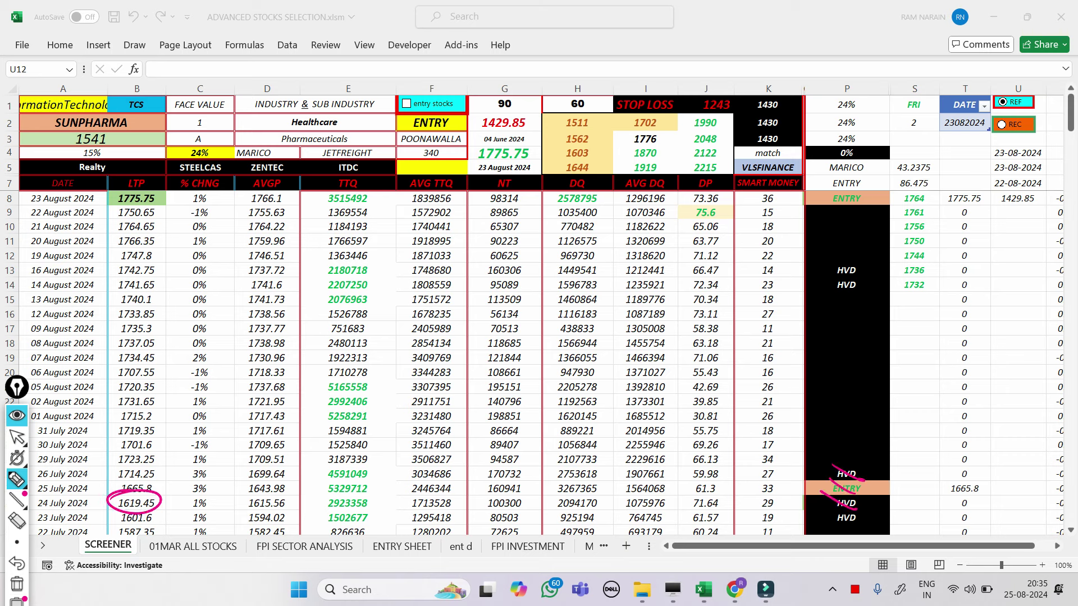
pyautogui.moveTo(827, 482)
pyautogui.mouseDown()
pyautogui.moveTo(811, 482)
pyautogui.moveTo(842, 492)
pyautogui.moveTo(854, 482)
pyautogui.mouseUp()
pyautogui.moveTo(821, 260)
pyautogui.mouseDown()
pyautogui.moveTo(872, 266)
pyautogui.moveTo(861, 273)
pyautogui.mouseUp()
pyautogui.moveTo(831, 282); pyautogui.dragTo(858, 292)
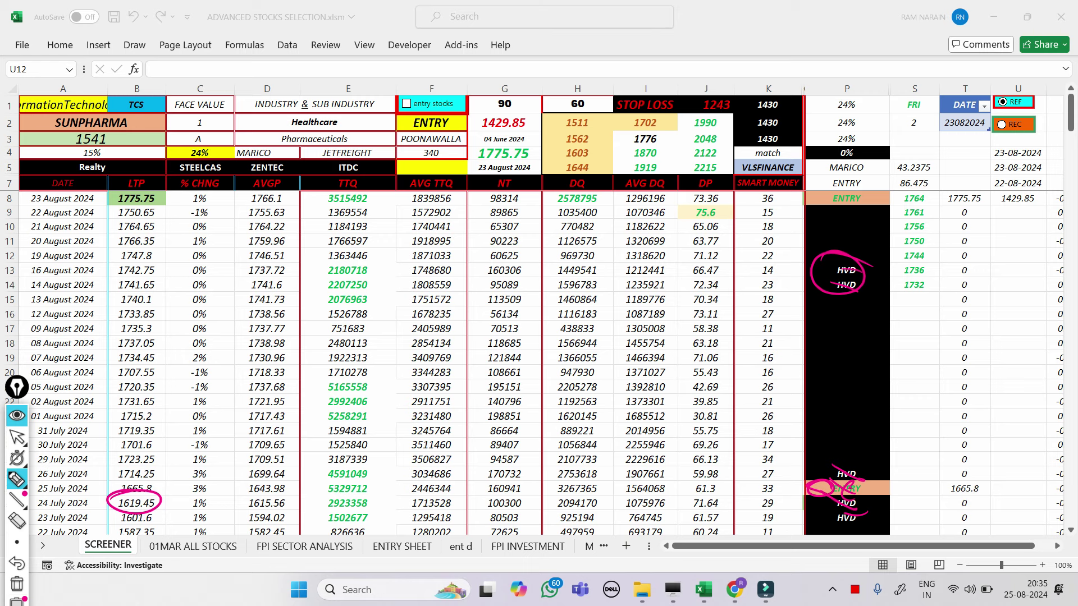
# Mark the mid-August LTP values, their rise to 23 August and the % CHNG entries, then clear the marks and return to cursor mode.
pyautogui.moveTo(812, 259); pyautogui.dragTo(739, 263)
pyautogui.moveTo(120, 248)
pyautogui.mouseDown()
pyautogui.moveTo(154, 250)
pyautogui.moveTo(120, 252)
pyautogui.moveTo(113, 276)
pyautogui.moveTo(149, 263)
pyautogui.moveTo(106, 209)
pyautogui.moveTo(118, 223)
pyautogui.mouseUp()
pyautogui.moveTo(211, 236)
pyautogui.mouseDown()
pyautogui.moveTo(192, 226)
pyautogui.moveTo(194, 196)
pyautogui.mouseUp()
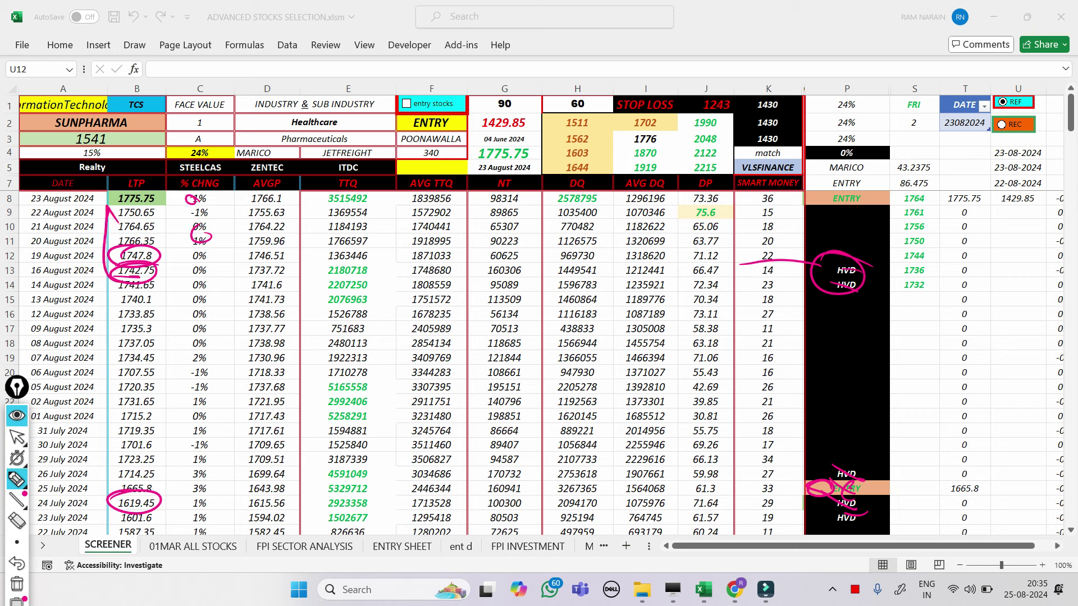
pyautogui.moveTo(211, 498)
pyautogui.mouseDown()
pyautogui.moveTo(181, 497)
pyautogui.moveTo(184, 380)
pyautogui.mouseUp()
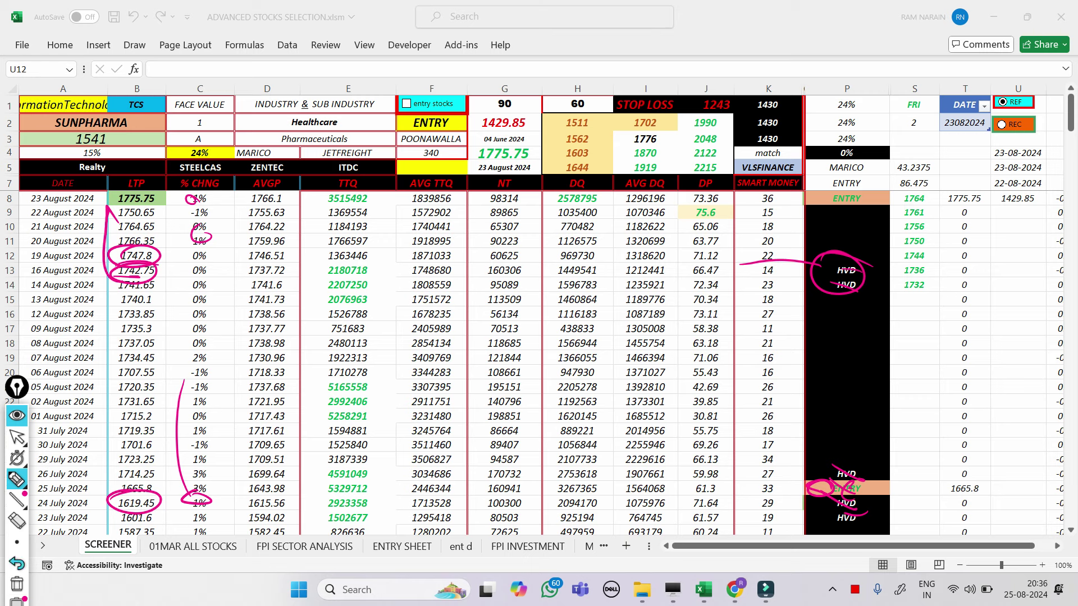
pyautogui.click(17, 583)
pyautogui.moveTo(17, 458)
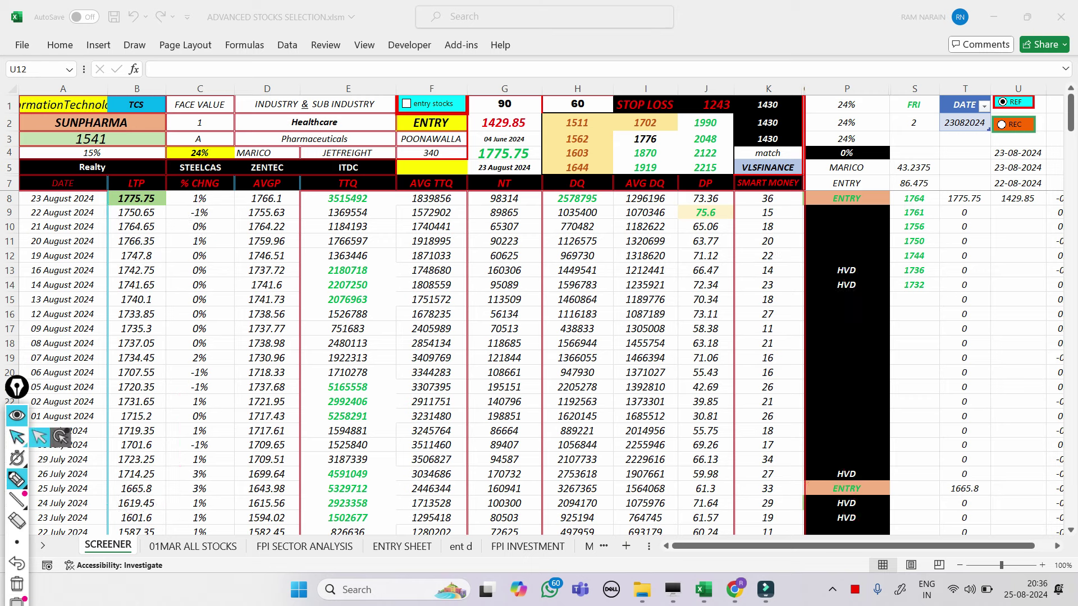
pyautogui.click(17, 437)
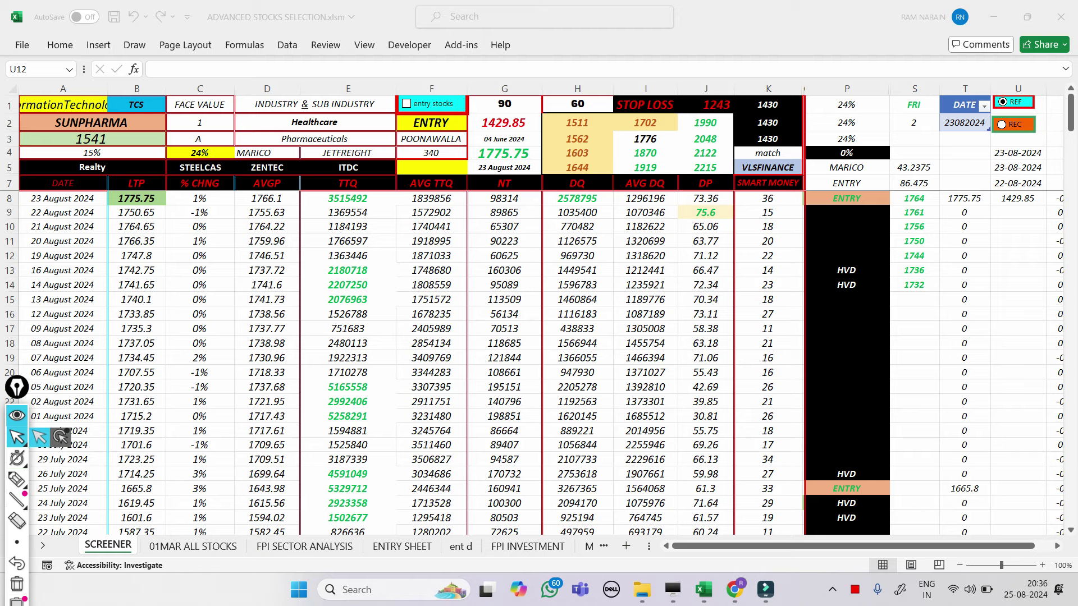
pyautogui.moveTo(17, 458)
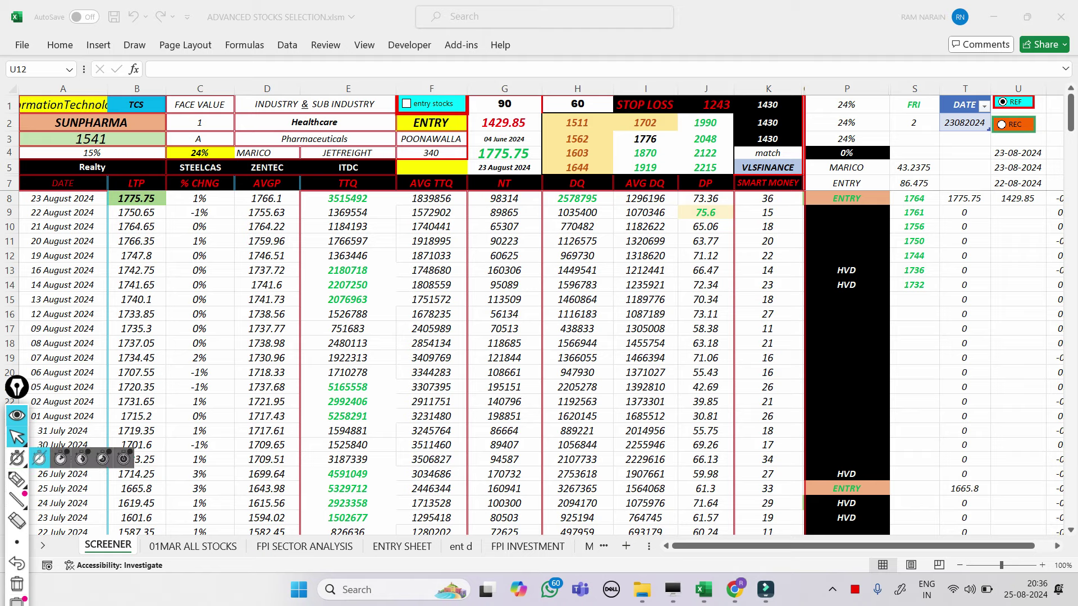
# Copy UMAEXPORTS from the 21-Aug-24 list on the 01MAR ALL STOCKS sheet and enter it as the stock name in SCREENER cell A2.
pyautogui.click(192, 546)
pyautogui.scroll(3, 542, 314)
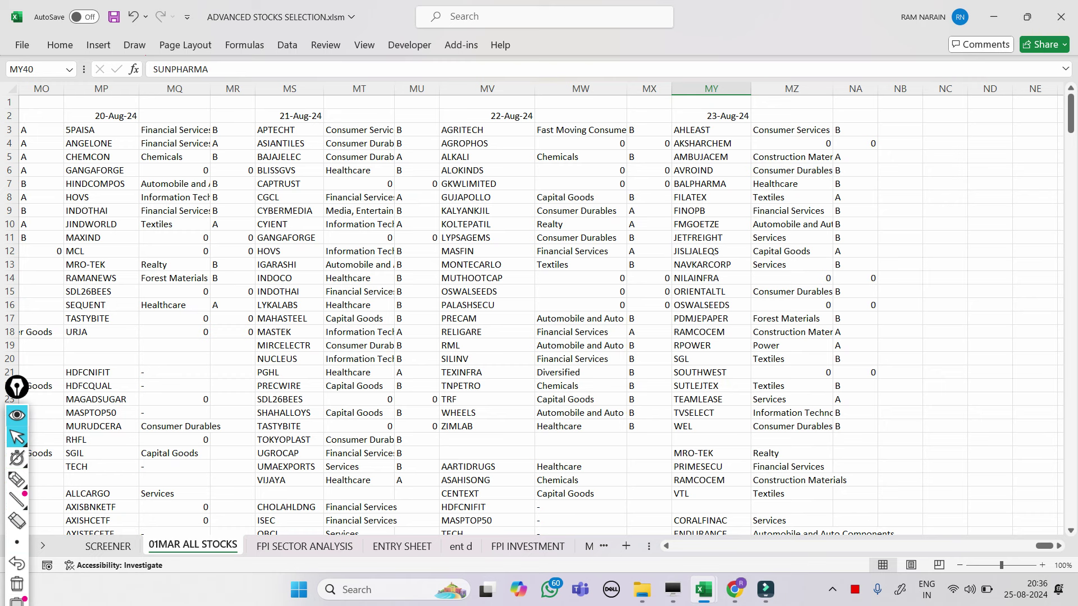
pyautogui.click(289, 467)
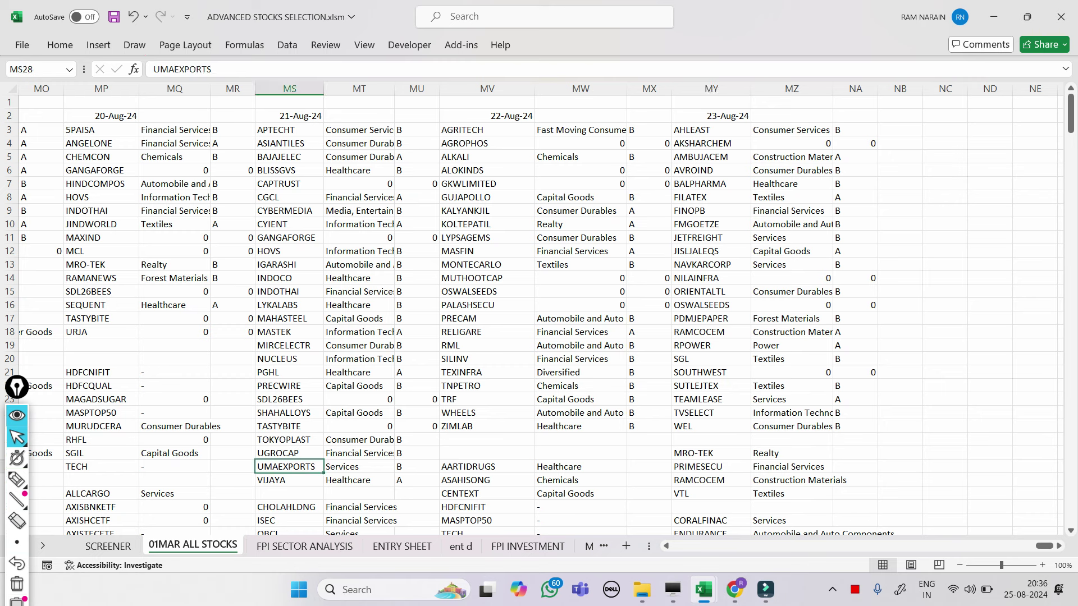
pyautogui.moveTo(216, 69); pyautogui.dragTo(151, 70)
pyautogui.hotkey('ctrl', 'c')
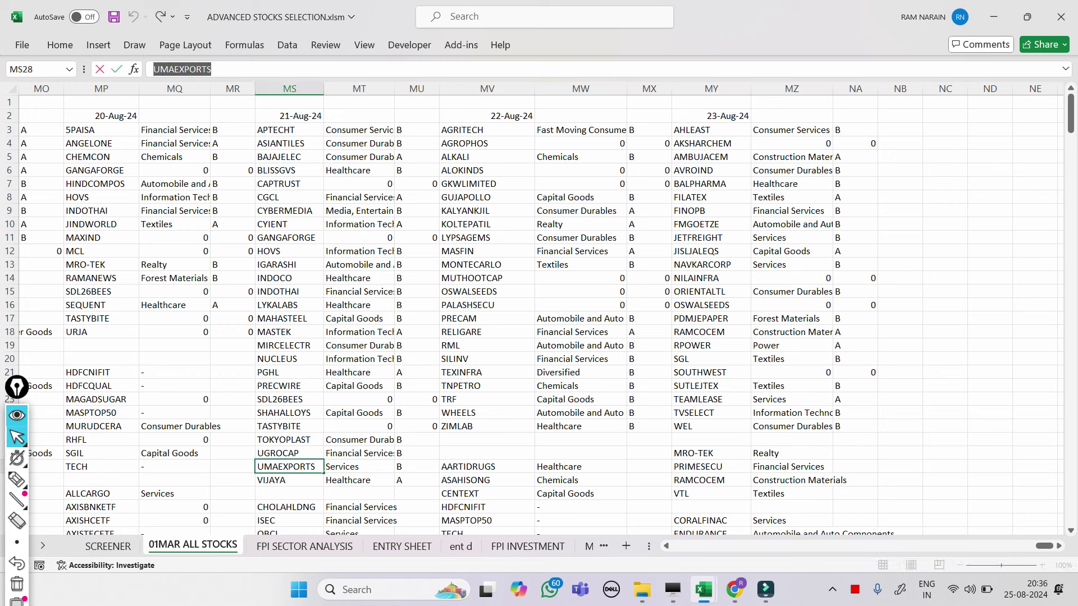
pyautogui.press('Escape')
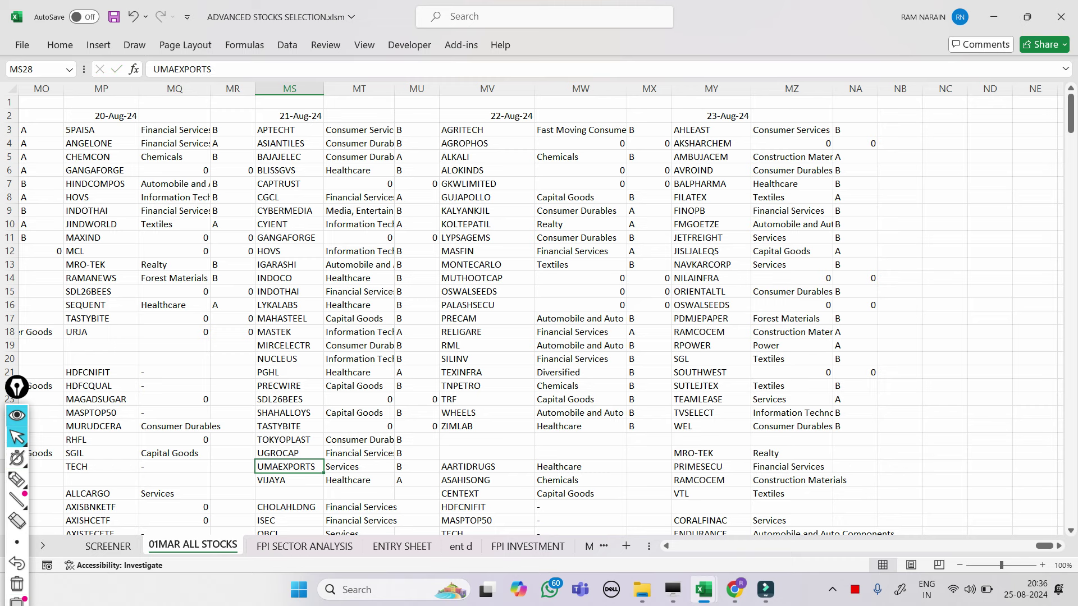
pyautogui.click(108, 545)
pyautogui.doubleClick(133, 122)
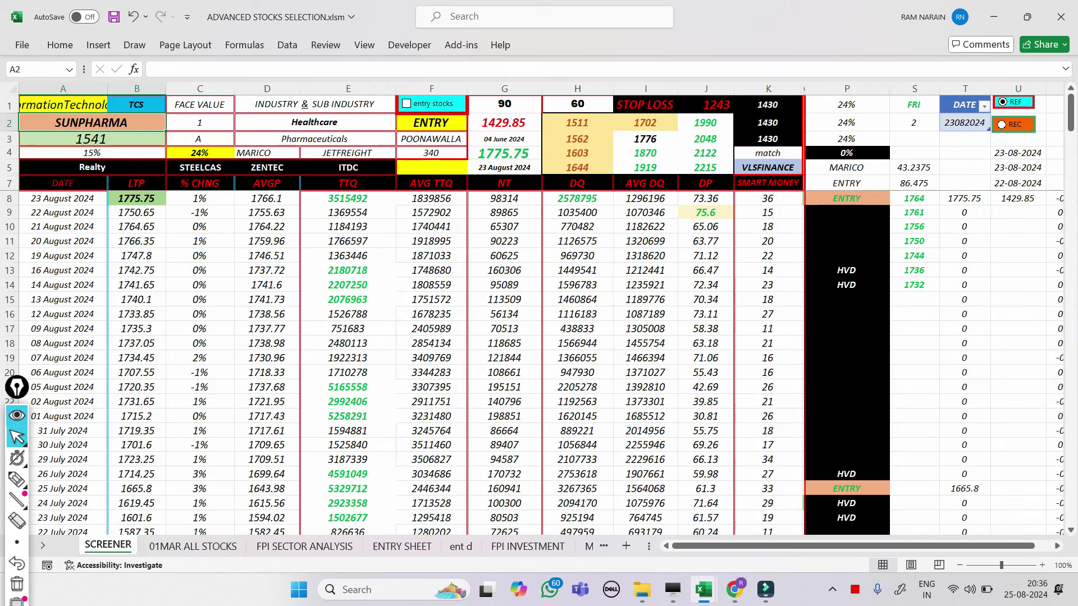
pyautogui.moveTo(130, 122); pyautogui.dragTo(55, 122)
pyautogui.hotkey('ctrl', 'v')
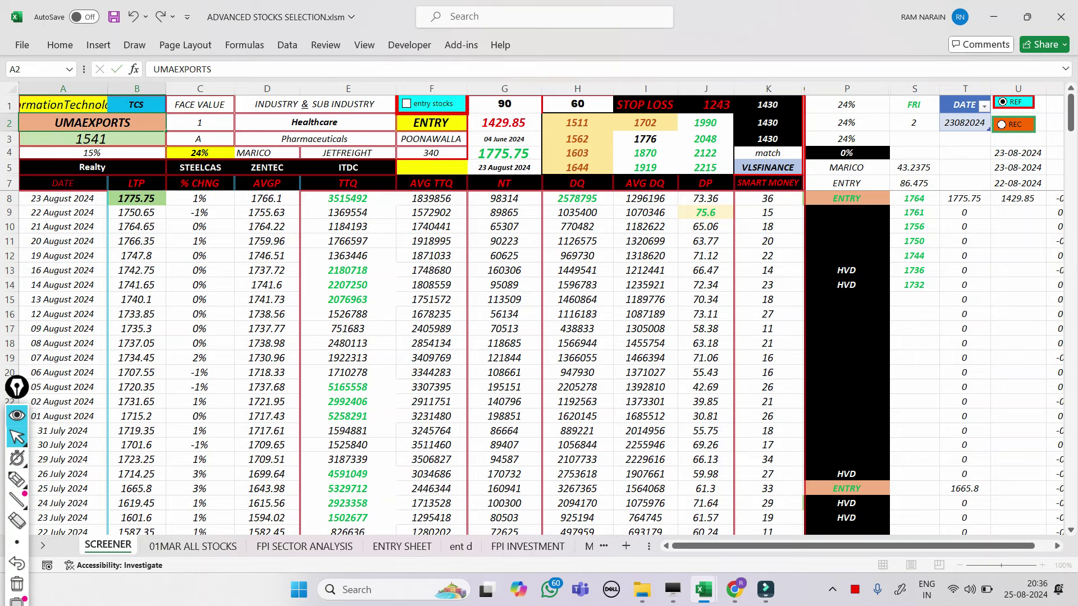
pyautogui.click(914, 358)
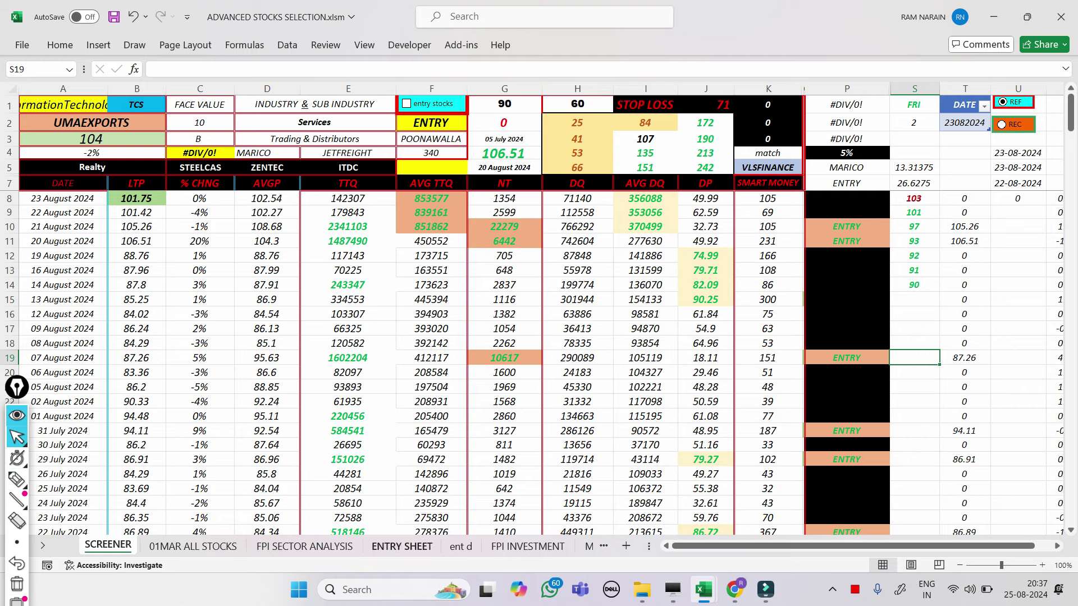
# Switch to the STOCKS workbook and check the stock choices in SCREENER cell E2 for the date in F2, leaving the selection as is.
pyautogui.moveTo(703, 589)
pyautogui.click(779, 519)
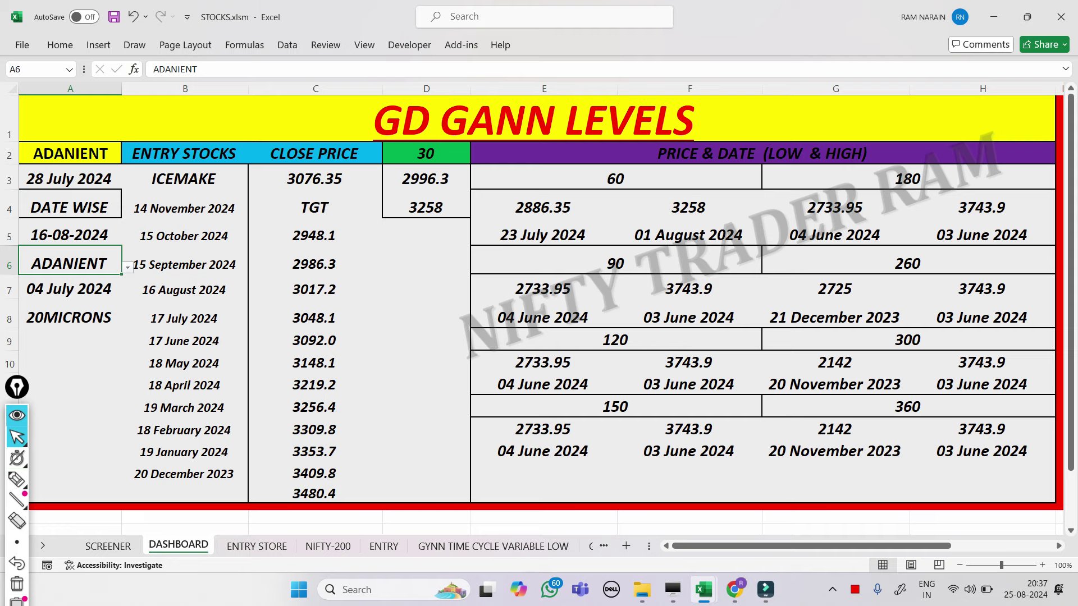
pyautogui.doubleClick(108, 546)
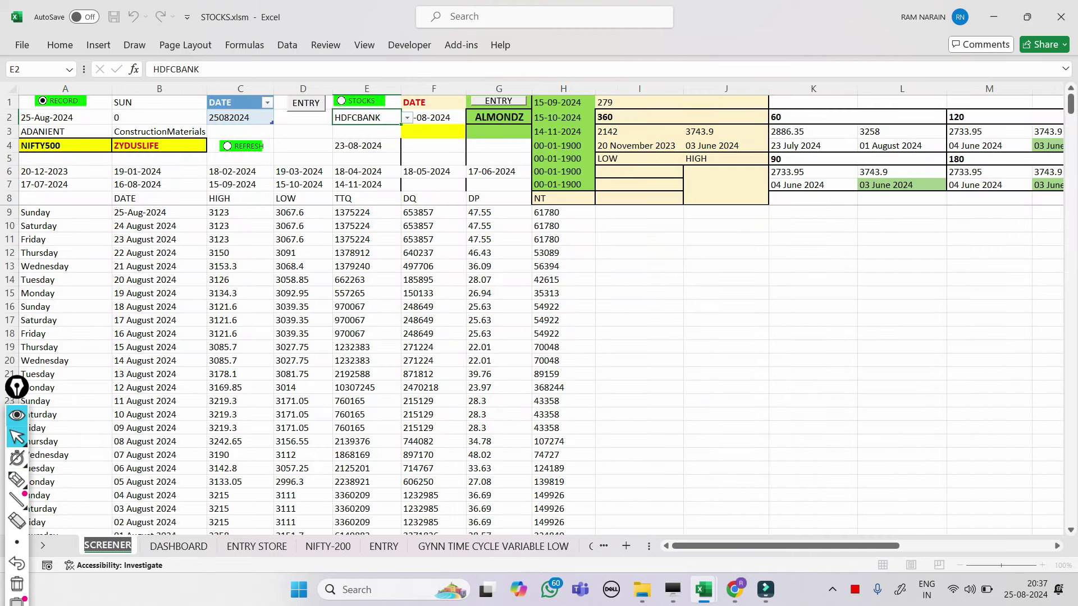
pyautogui.click(434, 118)
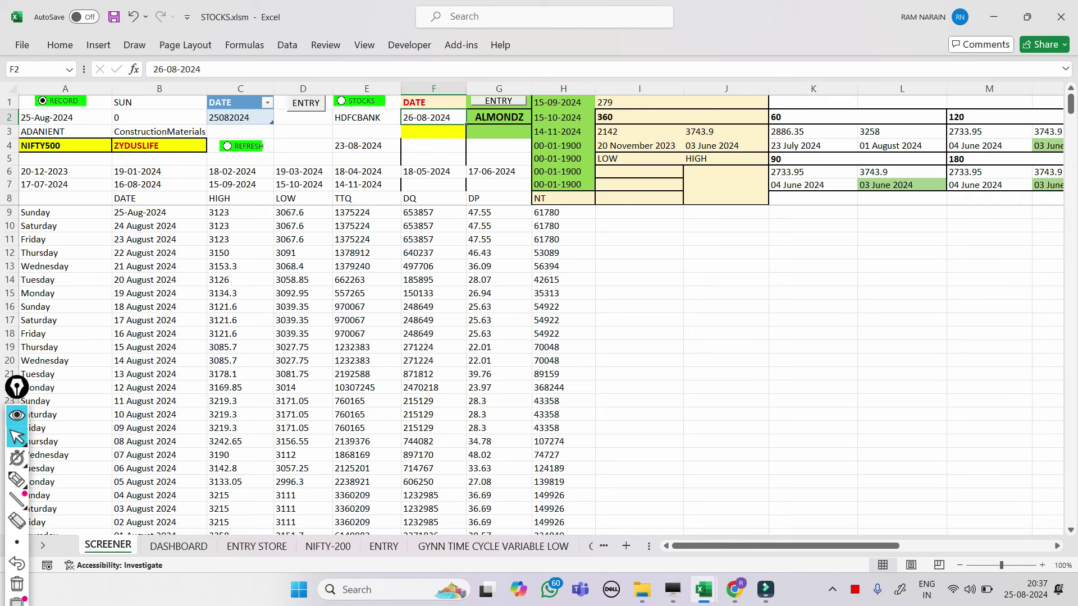
pyautogui.click(367, 118)
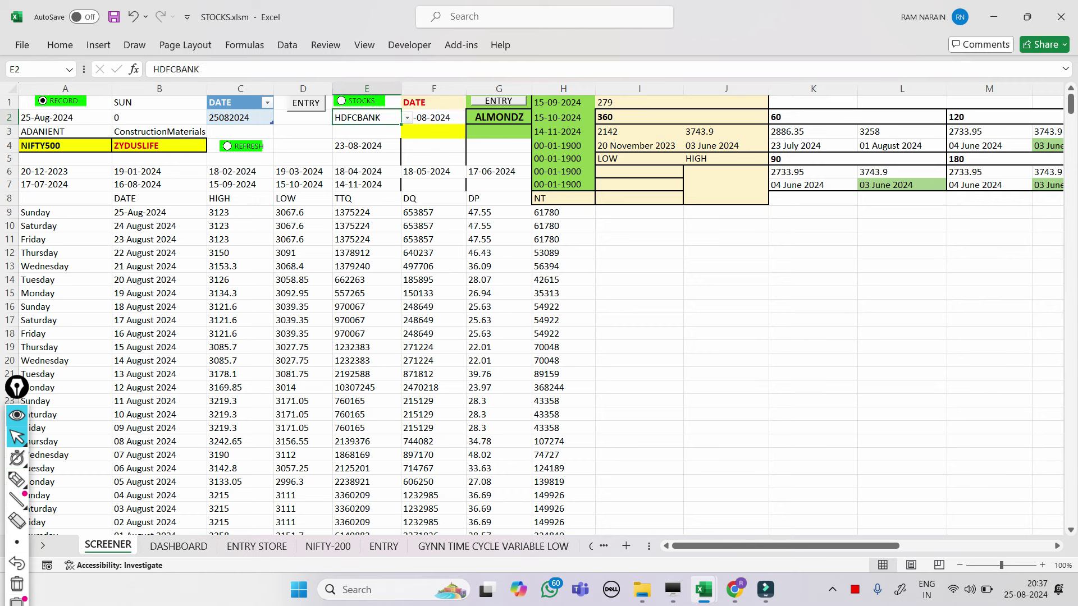
pyautogui.click(406, 118)
pyautogui.press('Down')
pyautogui.press('Down')
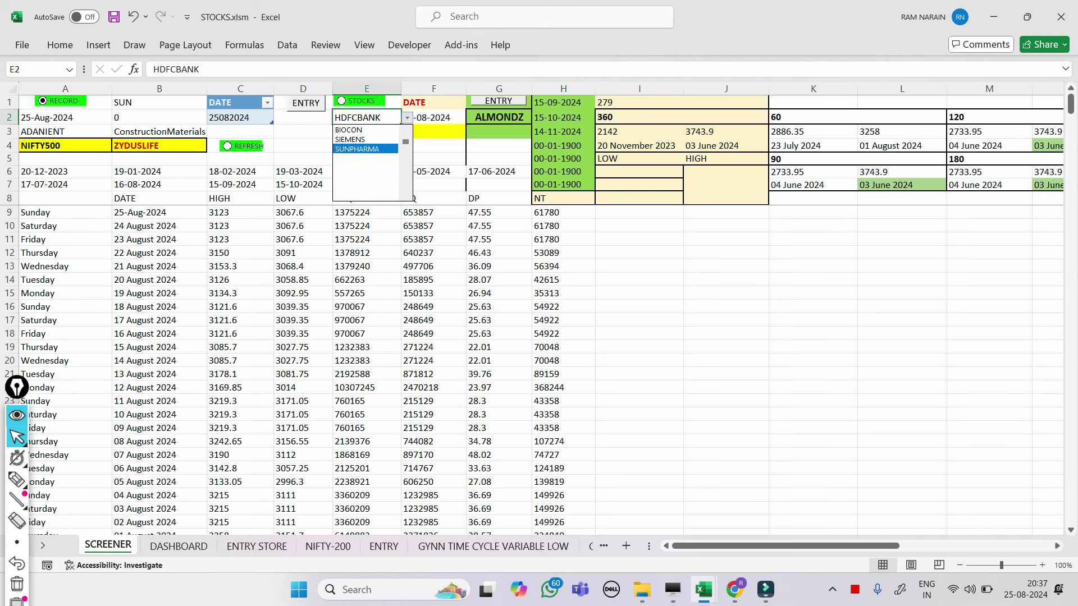
pyautogui.press('pagedown')
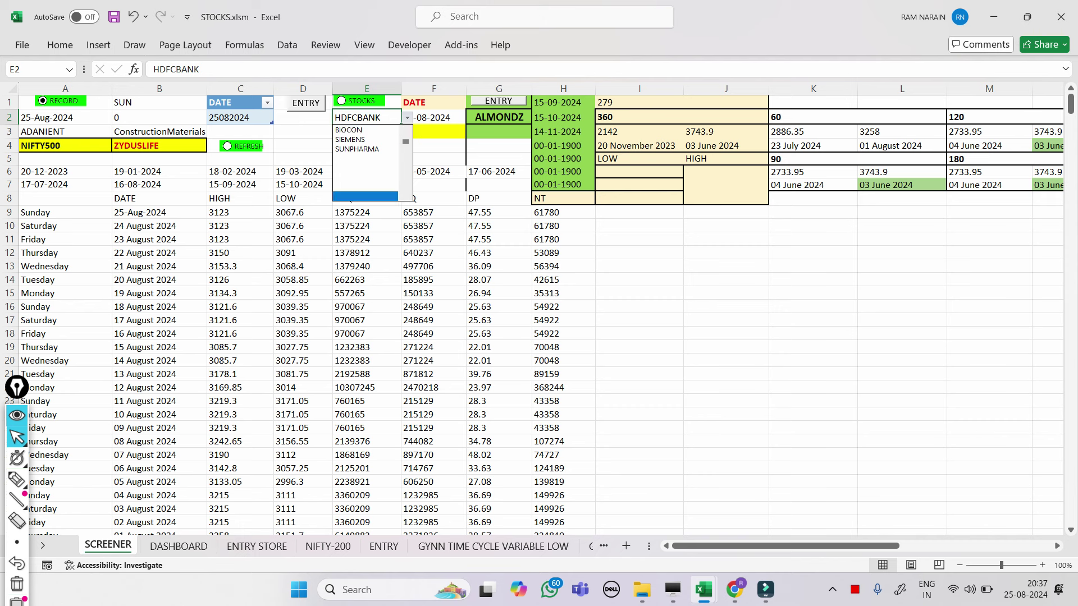
pyautogui.press('Escape')
# Set the DATE WISE date in cell A5 of the DASHBOARD sheet to 26-08-2024.
pyautogui.hotkey('ctrl', 'pagedown')
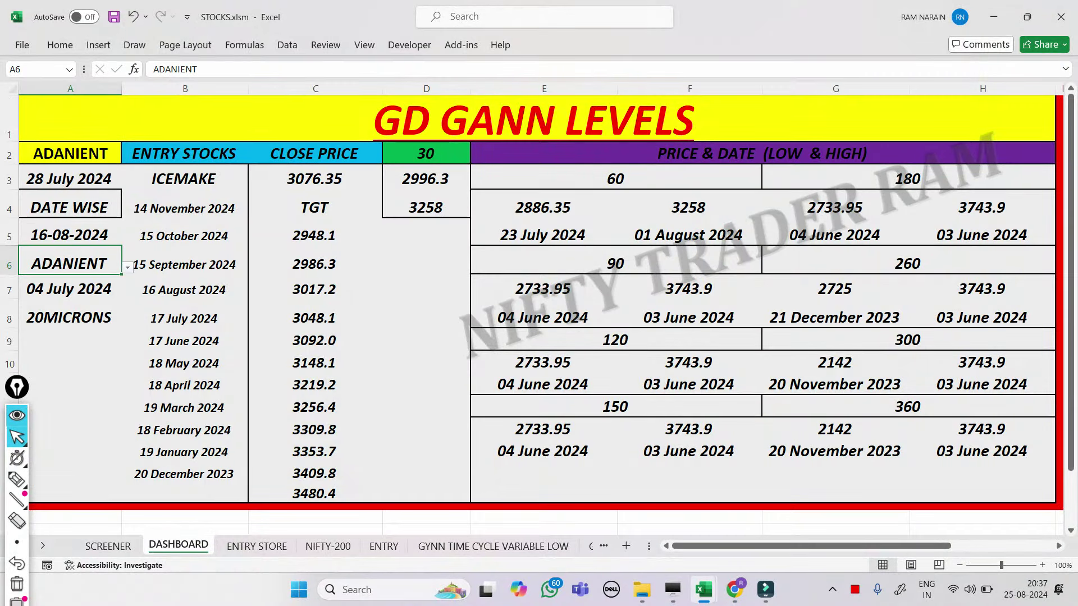
pyautogui.click(69, 235)
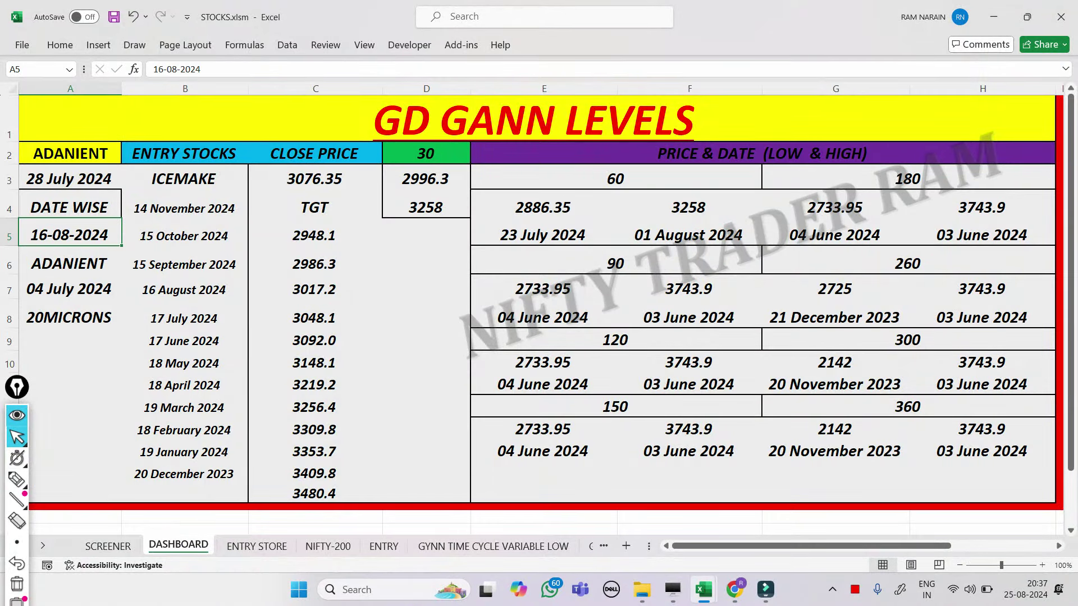
pyautogui.click(156, 69)
pyautogui.press('BackSpace')
pyautogui.write('2')
pyautogui.hotkey('ctrl', 'Return')
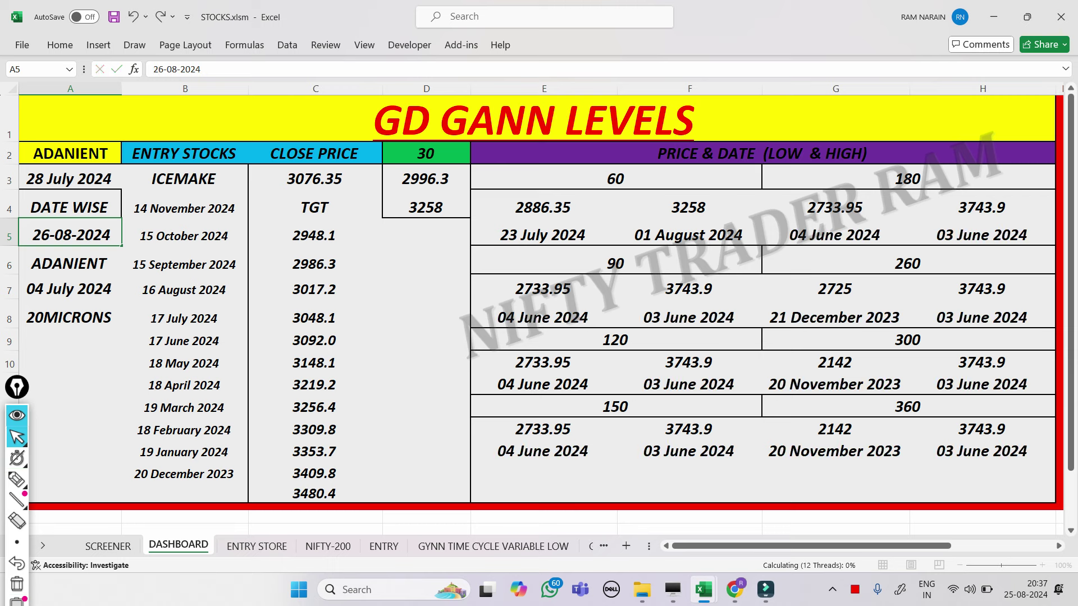
pyautogui.click(70, 406)
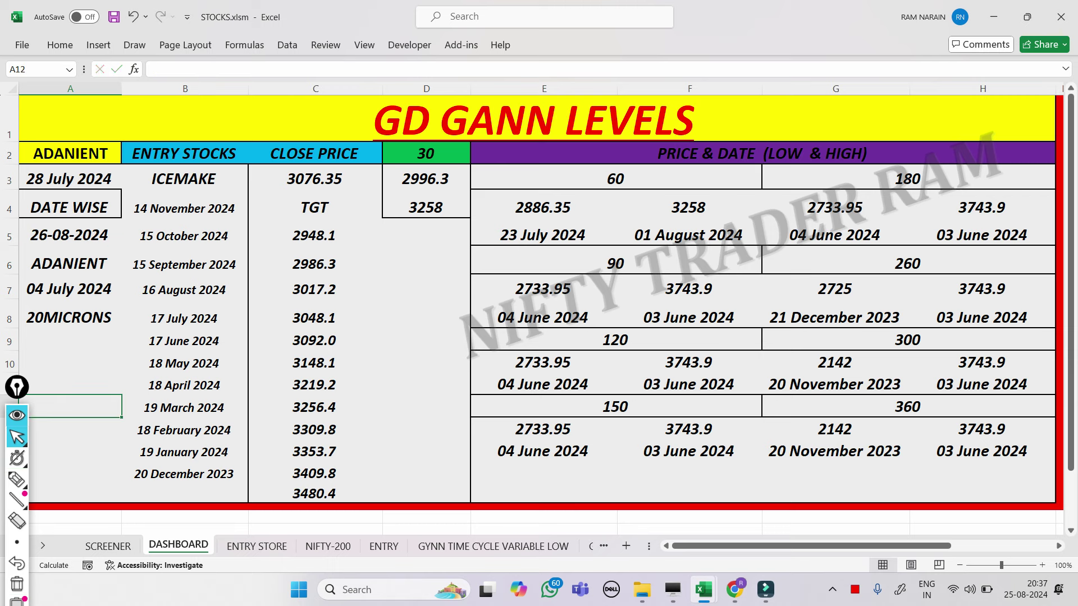
# View the stocks offered in cell A6 for 26-08-2024 and close the list without choosing one.
pyautogui.click(70, 262)
pyautogui.click(128, 267)
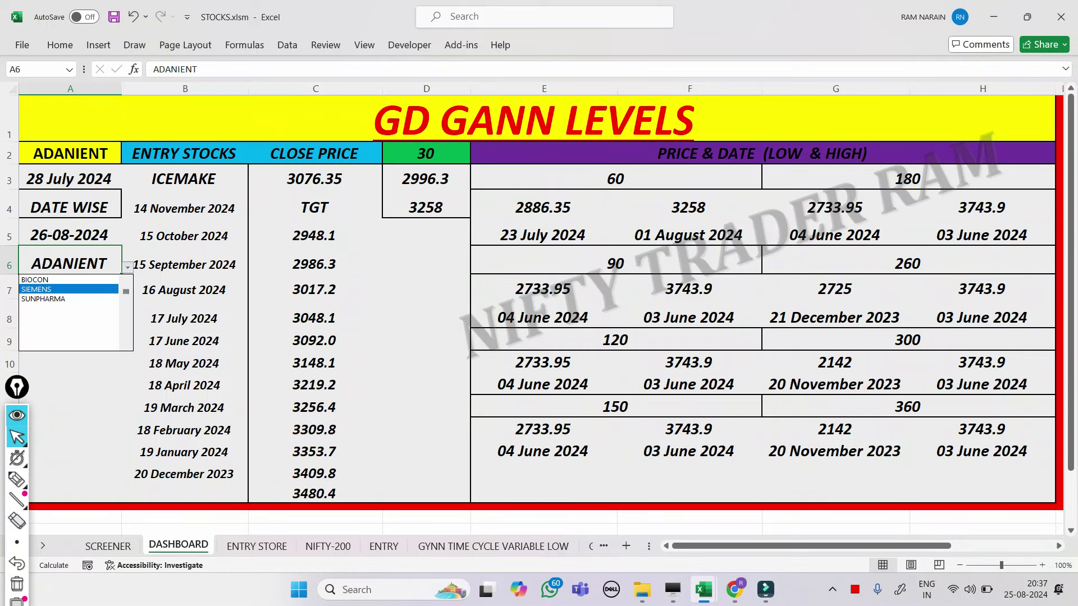
pyautogui.press('Up')
pyautogui.press('Down')
pyautogui.press('Escape')
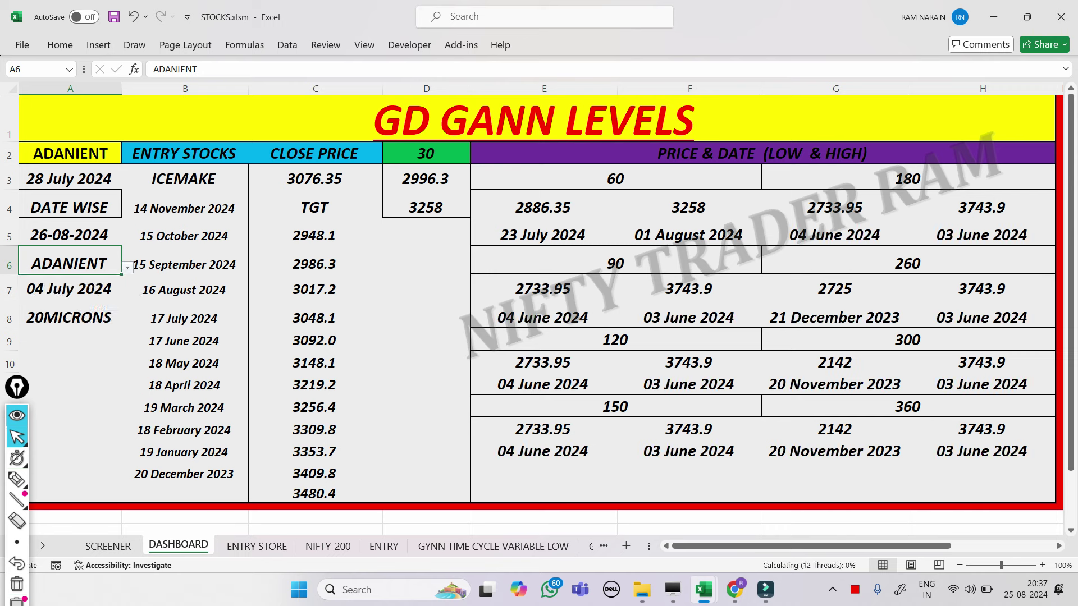
# Set the DATE WISE date in cell A5 to 27-08-2024.
pyautogui.click(70, 234)
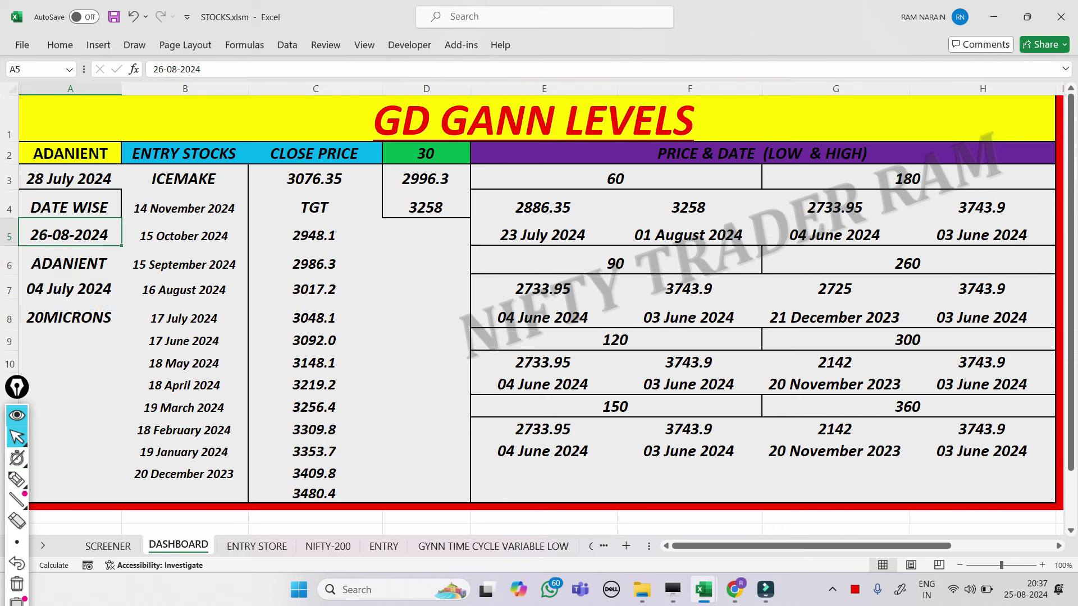
pyautogui.click(158, 69)
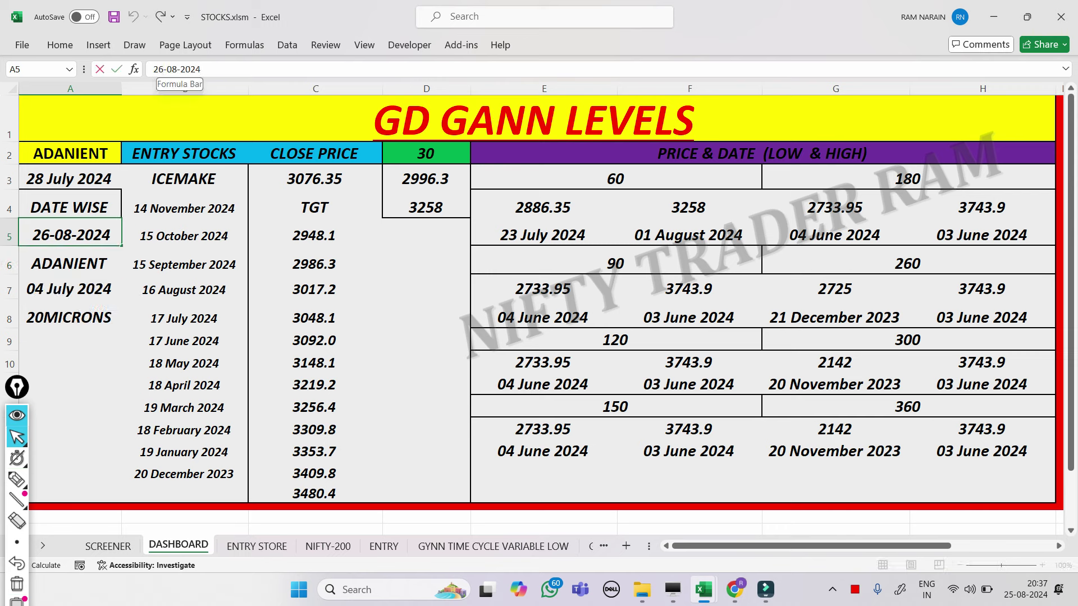
pyautogui.press('BackSpace')
pyautogui.write('7')
pyautogui.press('Return')
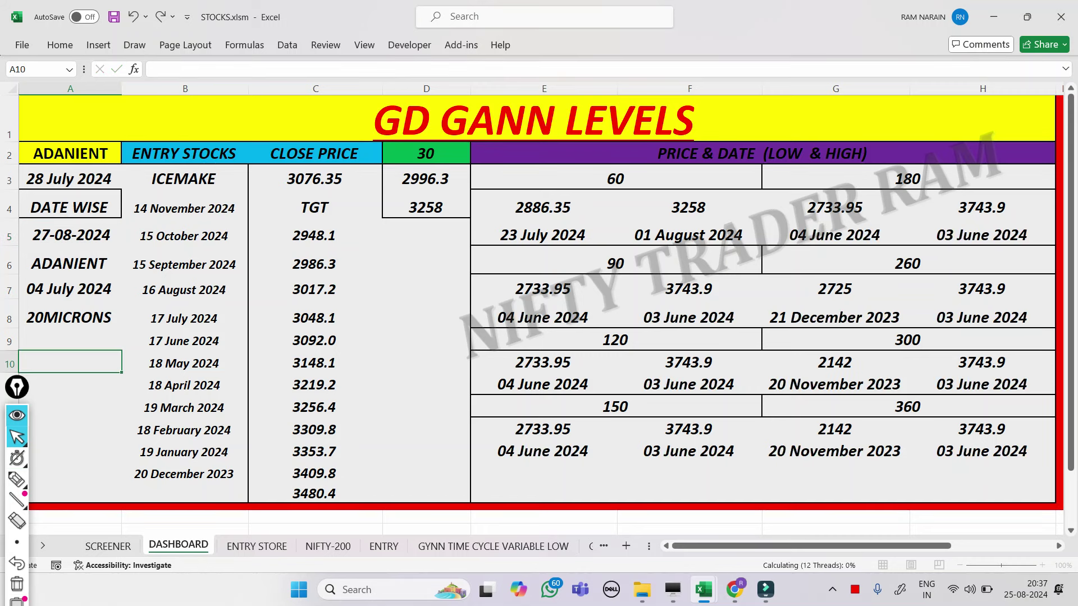
# Look through the stocks offered in cell A6 for 27-08-2024 to the end of the list, without choosing one.
pyautogui.click(70, 263)
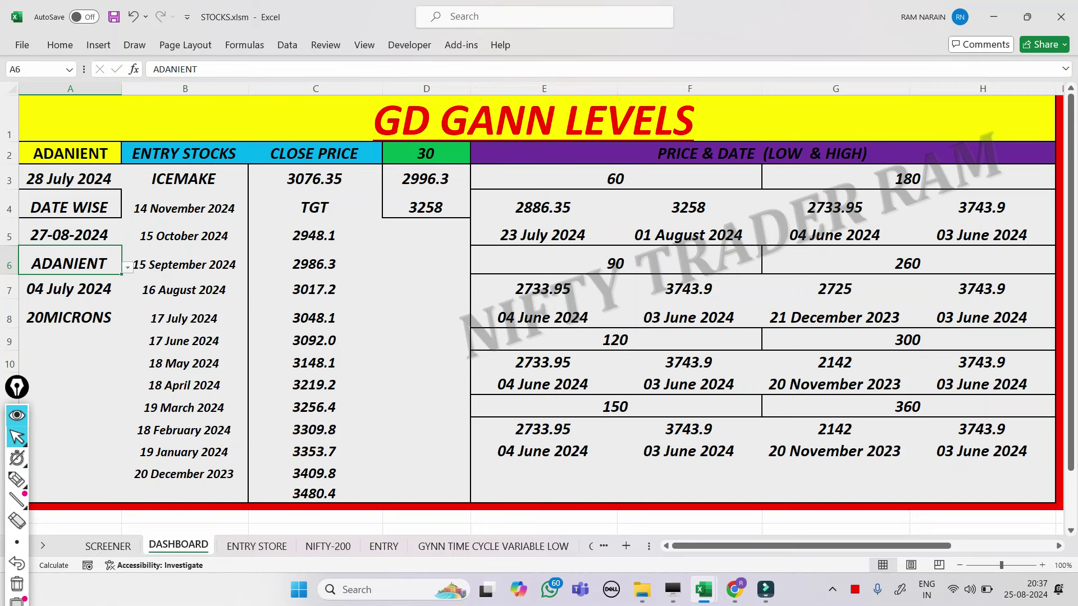
pyautogui.click(127, 268)
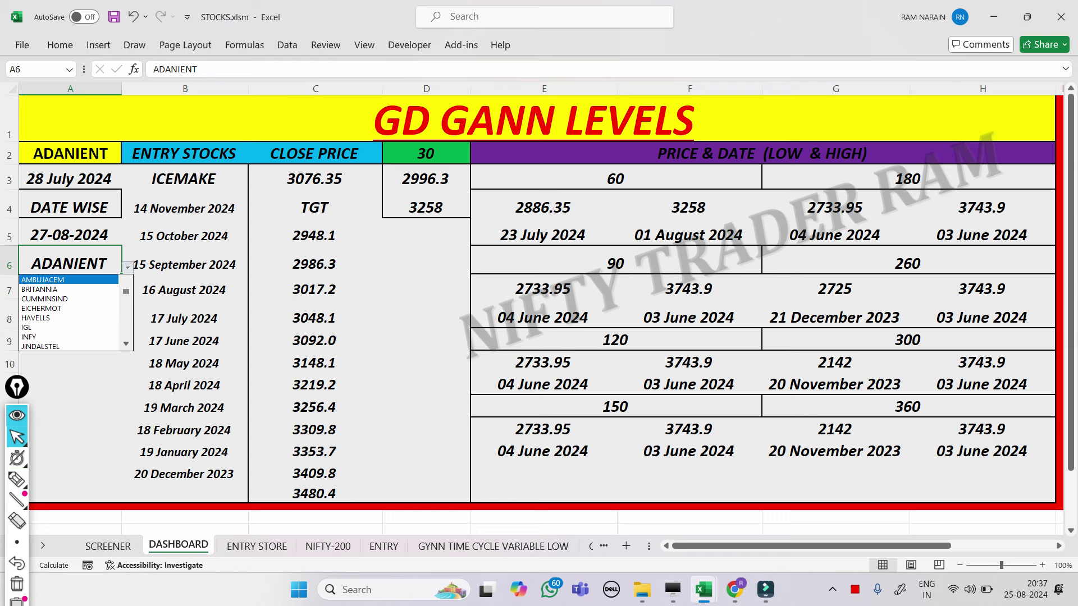
pyautogui.scroll(-3, 71, 313)
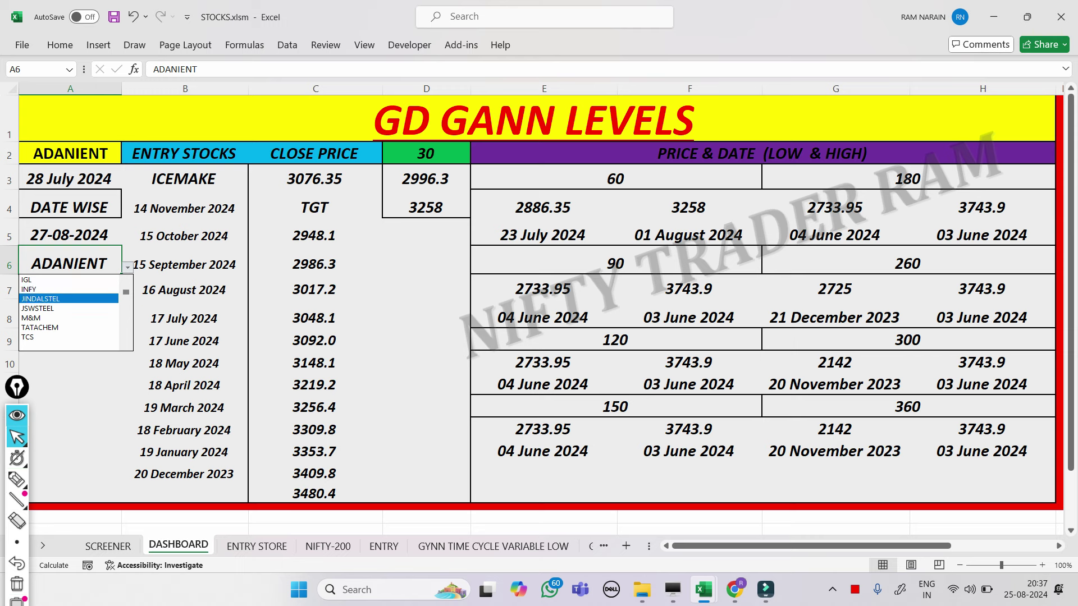
pyautogui.click(70, 235)
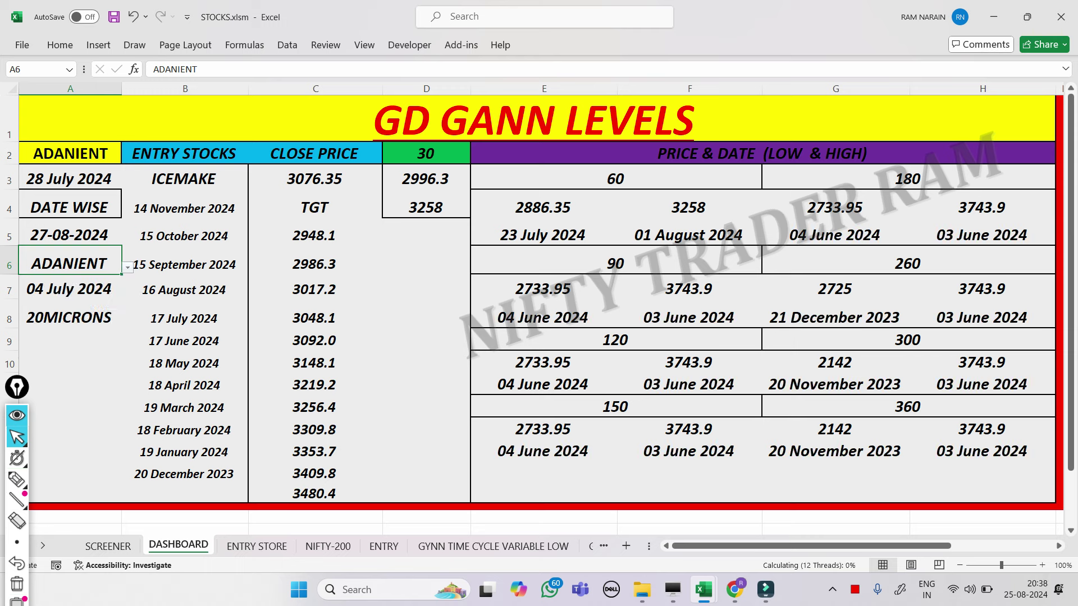
# Set the DATE WISE date in cell A5 to 28-08-2024.
pyautogui.click(70, 235)
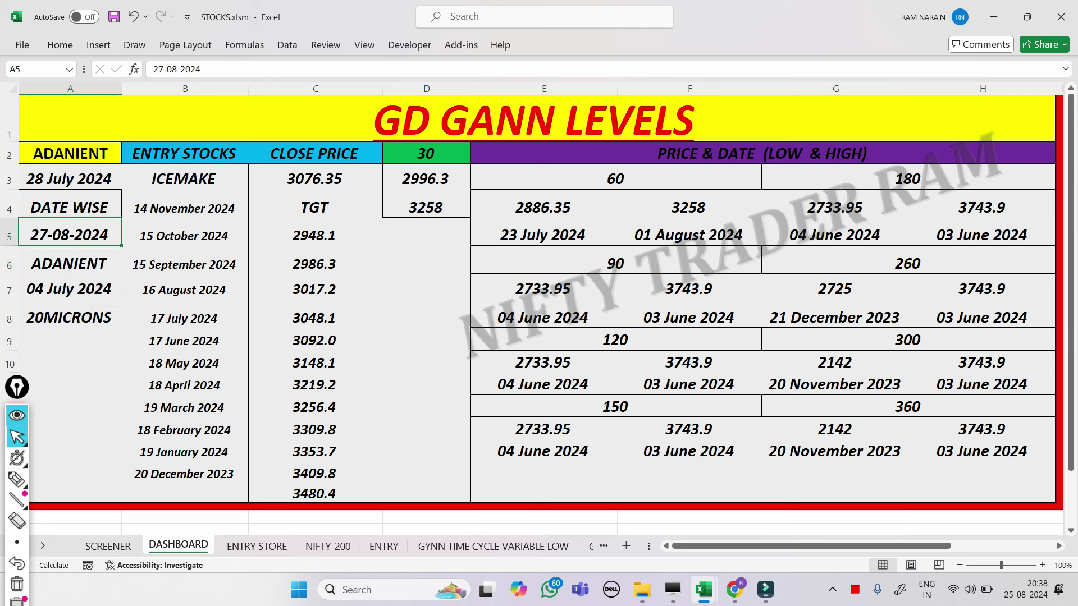
pyautogui.click(162, 69)
pyautogui.press('BackSpace')
pyautogui.write('8')
pyautogui.click(71, 340)
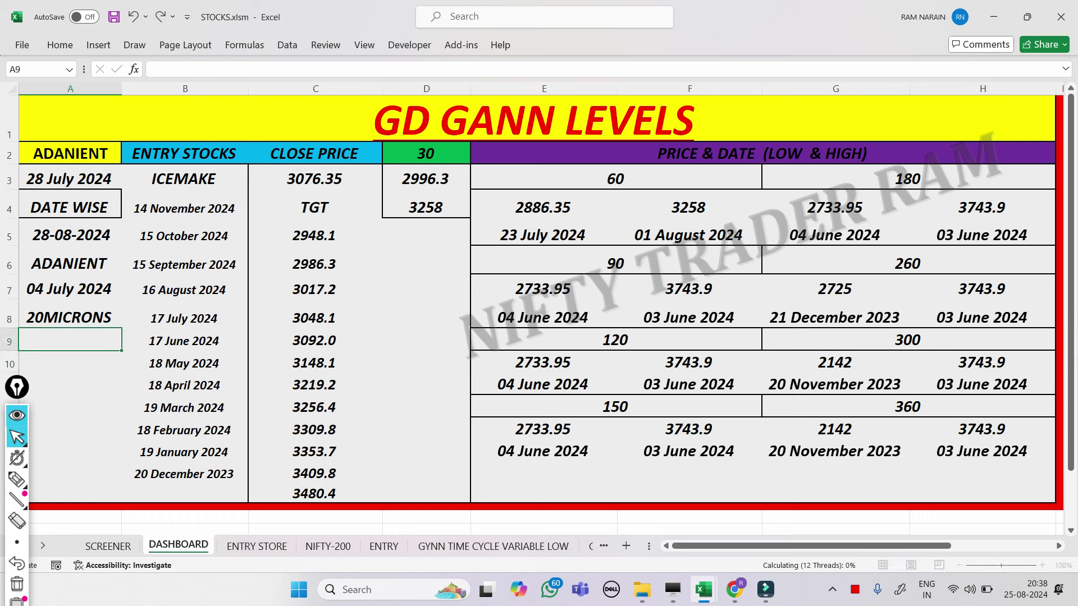
# Look through the stocks offered in cell A6 for 28-08-2024 to the end of the list, without choosing one.
pyautogui.click(70, 264)
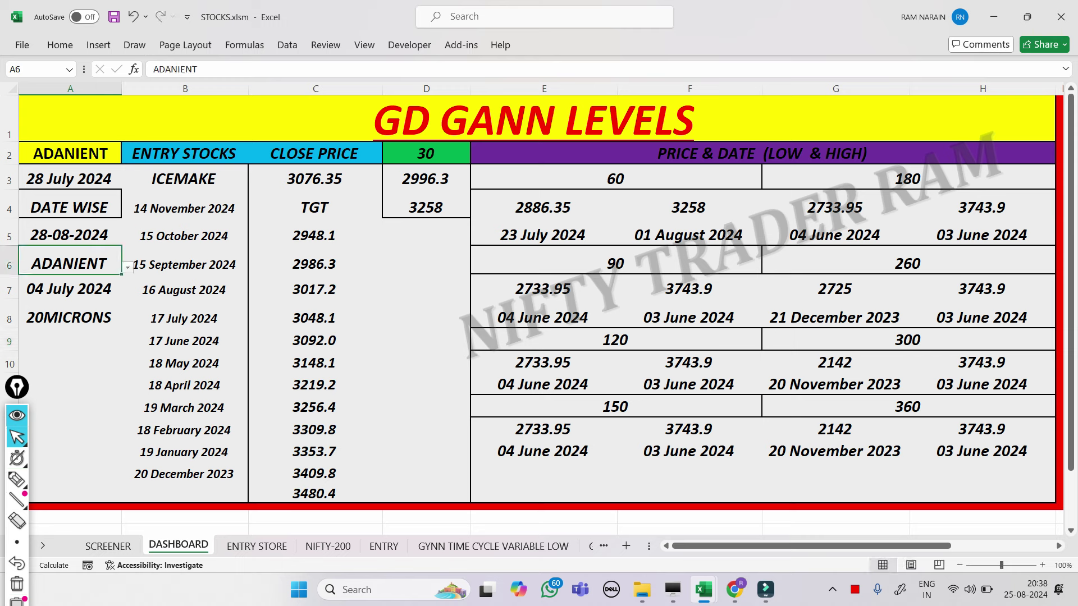
pyautogui.click(128, 268)
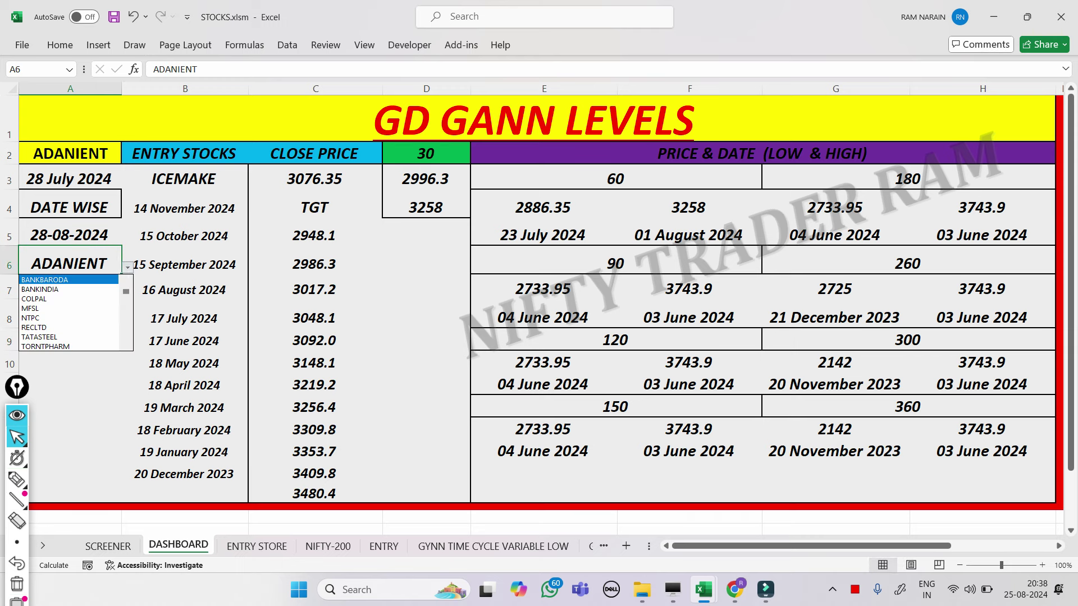
pyautogui.press('Down')
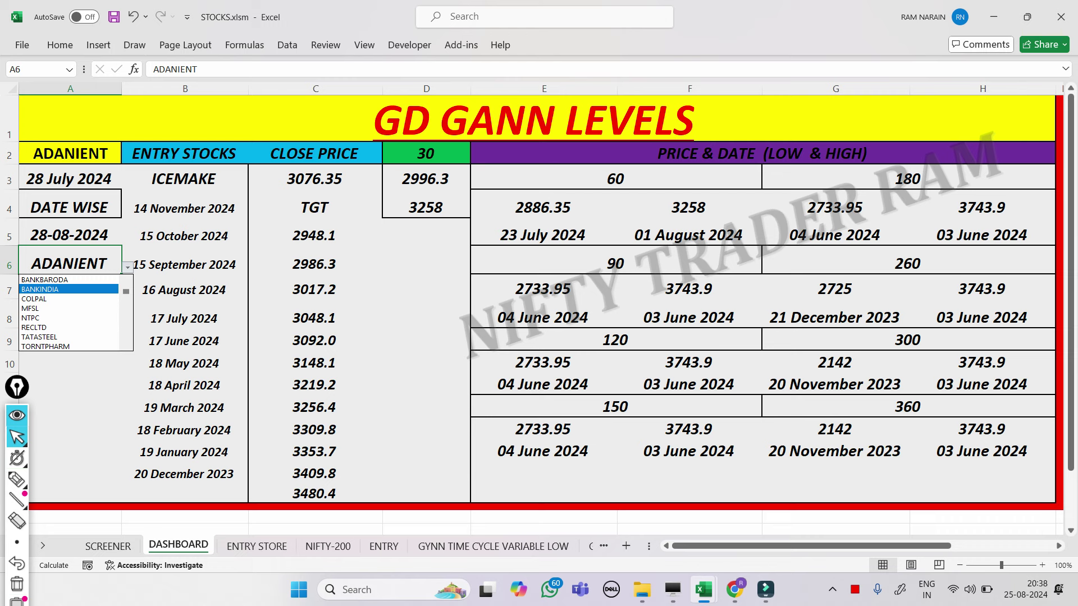
pyautogui.press('Down')
pyautogui.press('Down')
pyautogui.press('Down')
pyautogui.press('Down')
pyautogui.press('Down')
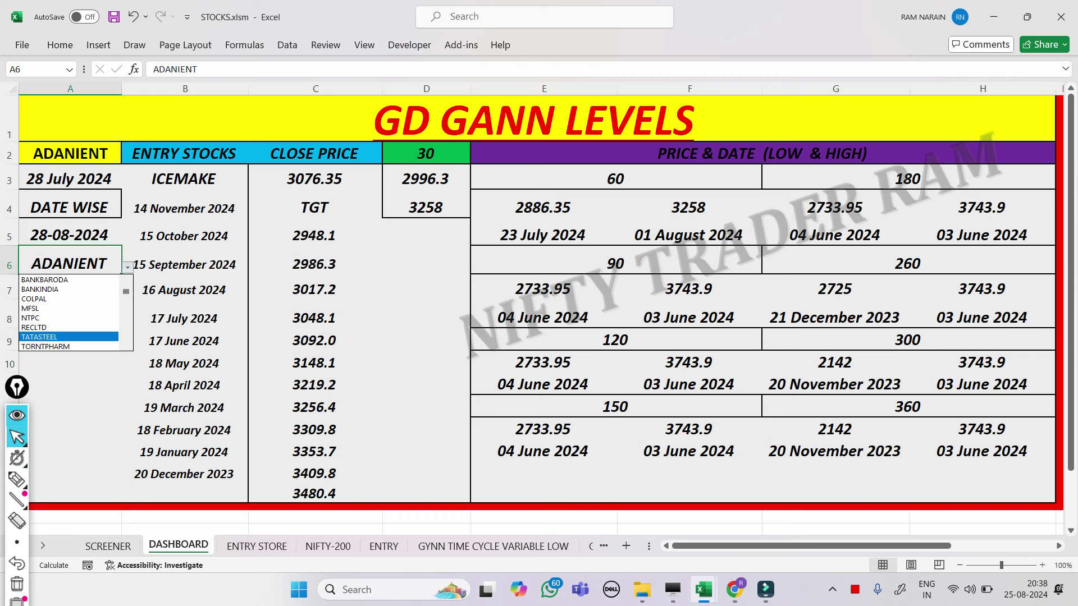
pyautogui.scroll(-3, 70, 313)
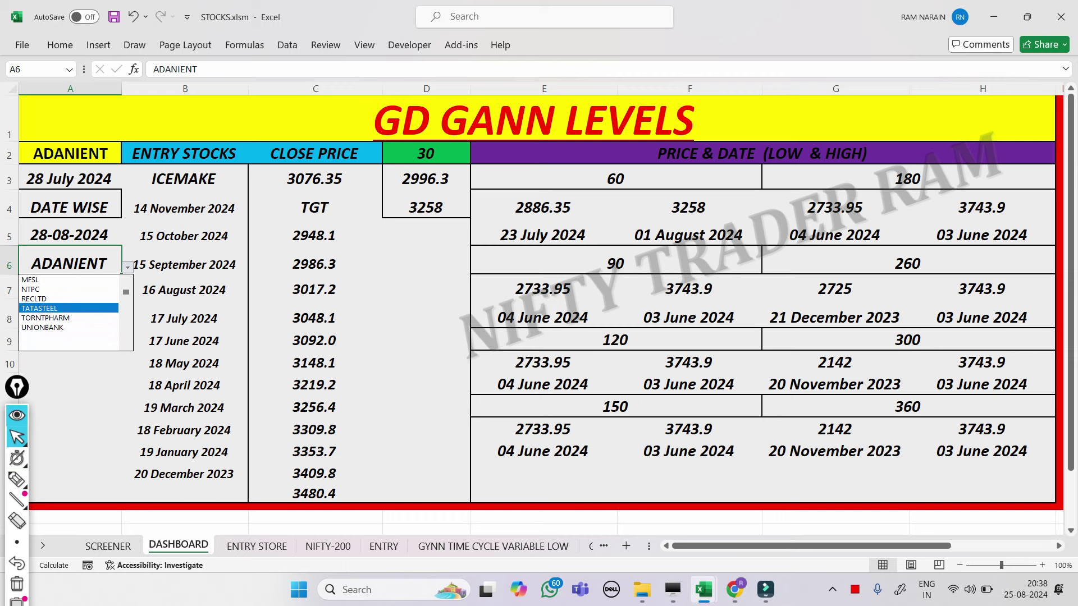
pyautogui.press('Escape')
# Set the DATE WISE date in cell A5 to 29-08-2024.
pyautogui.click(70, 235)
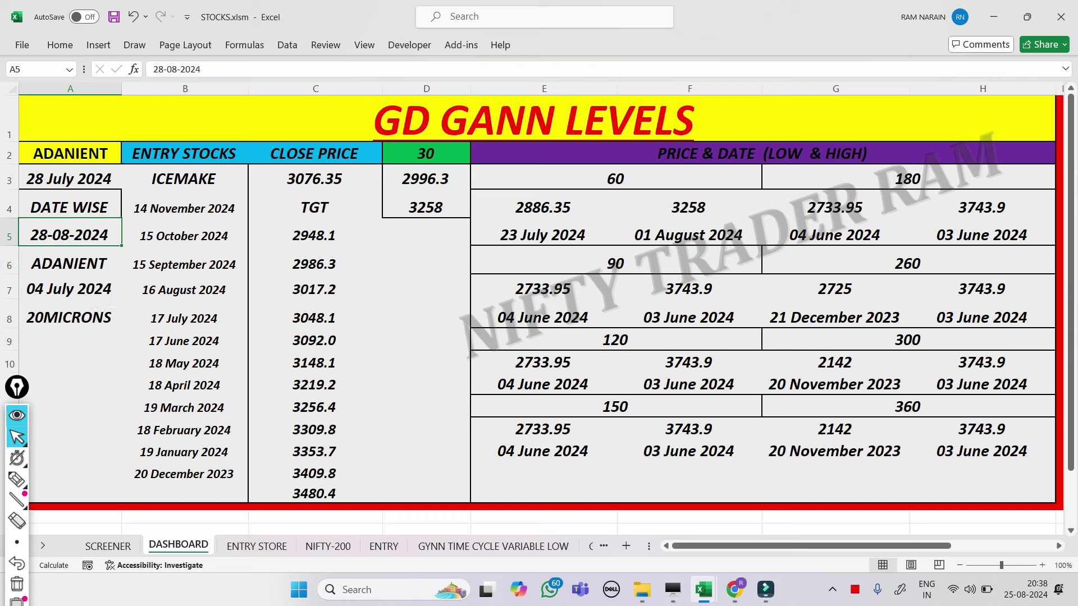
pyautogui.click(163, 70)
pyautogui.press('BackSpace')
pyautogui.write('9')
pyautogui.click(70, 383)
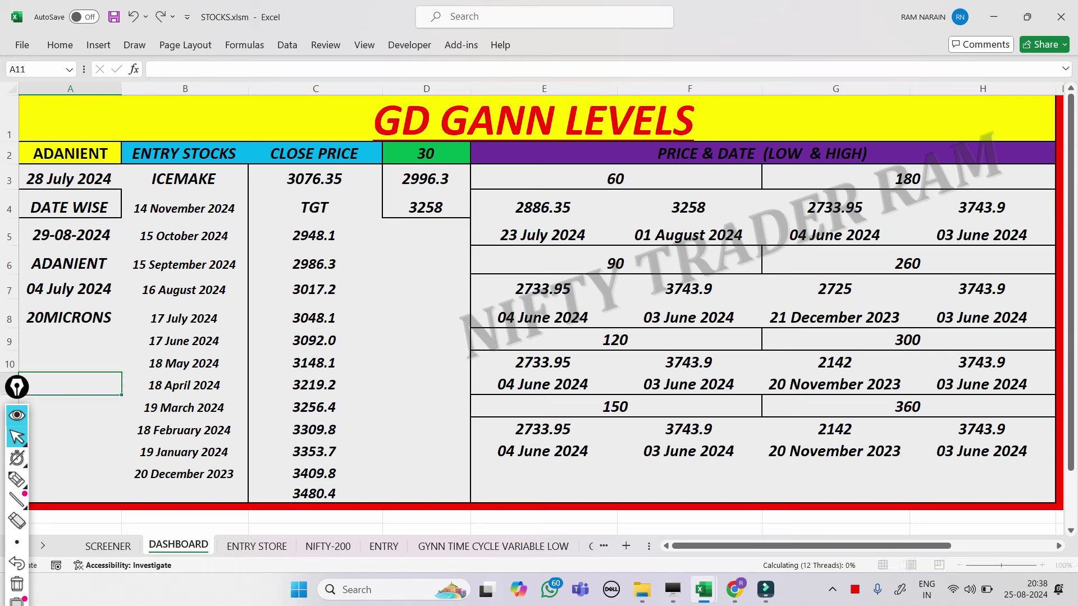
# View the stocks offered in cell A6 for 29-08-2024.
pyautogui.click(69, 263)
pyautogui.click(128, 268)
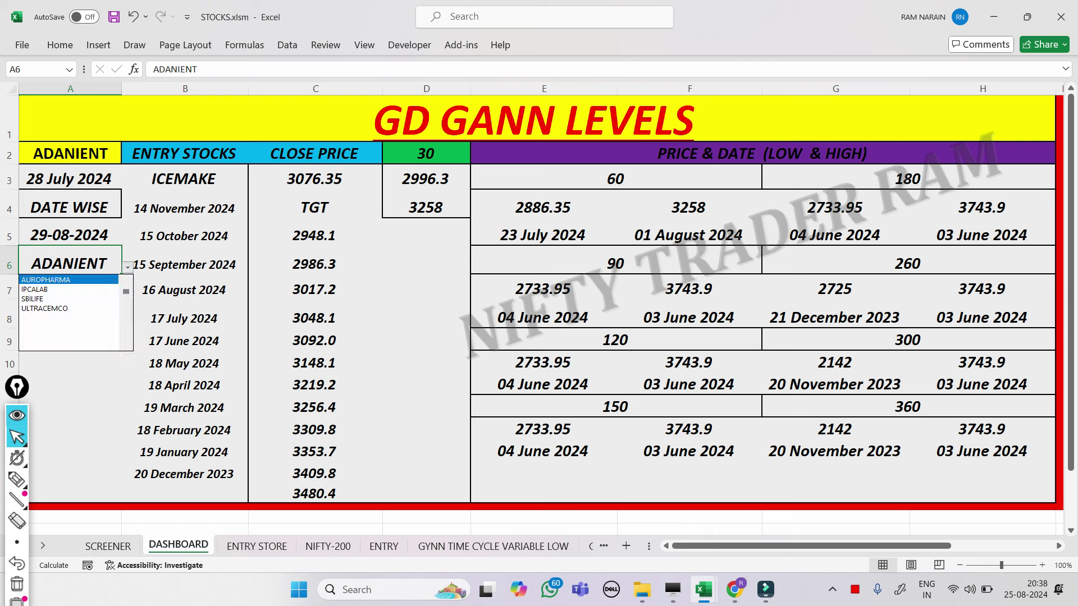
pyautogui.press('pagedown')
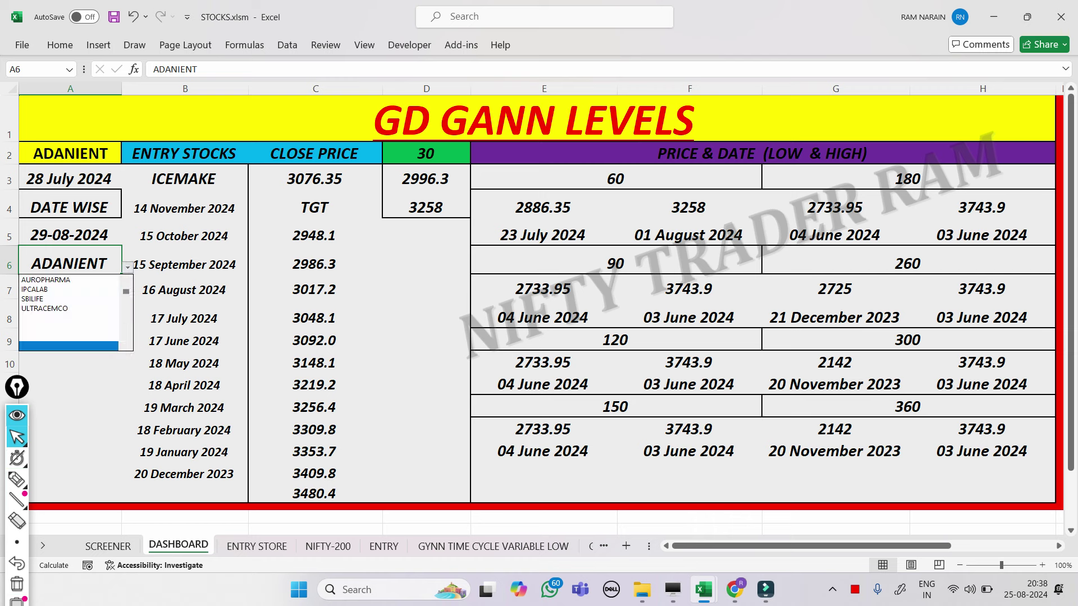
# Switch to Chrome and view the top of the YouTube Community page and the Telegram channel's advance option strategy class announcement.
pyautogui.click(734, 590)
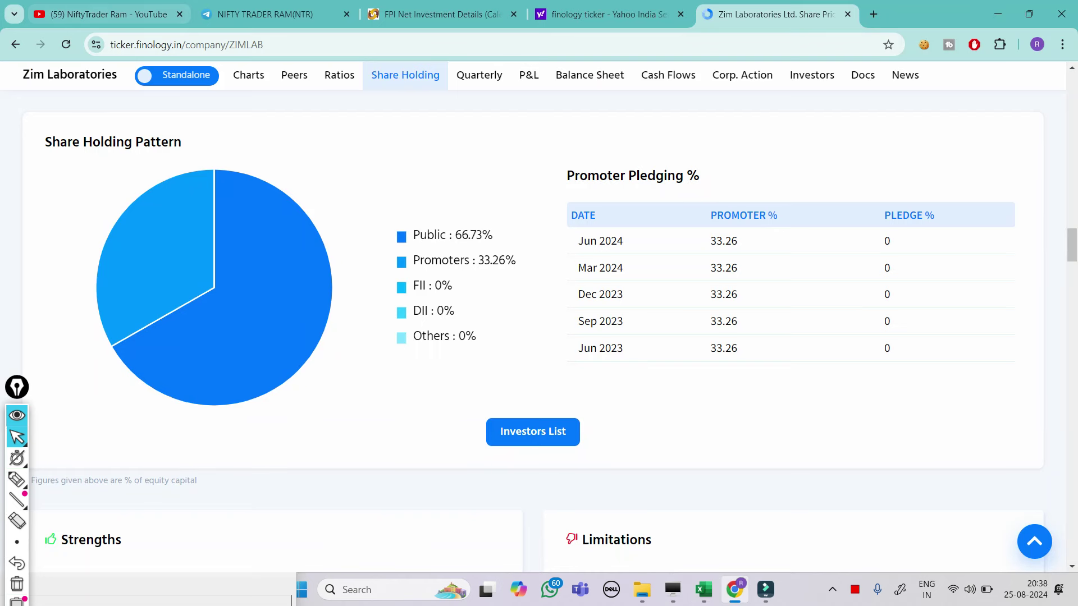
pyautogui.click(121, 14)
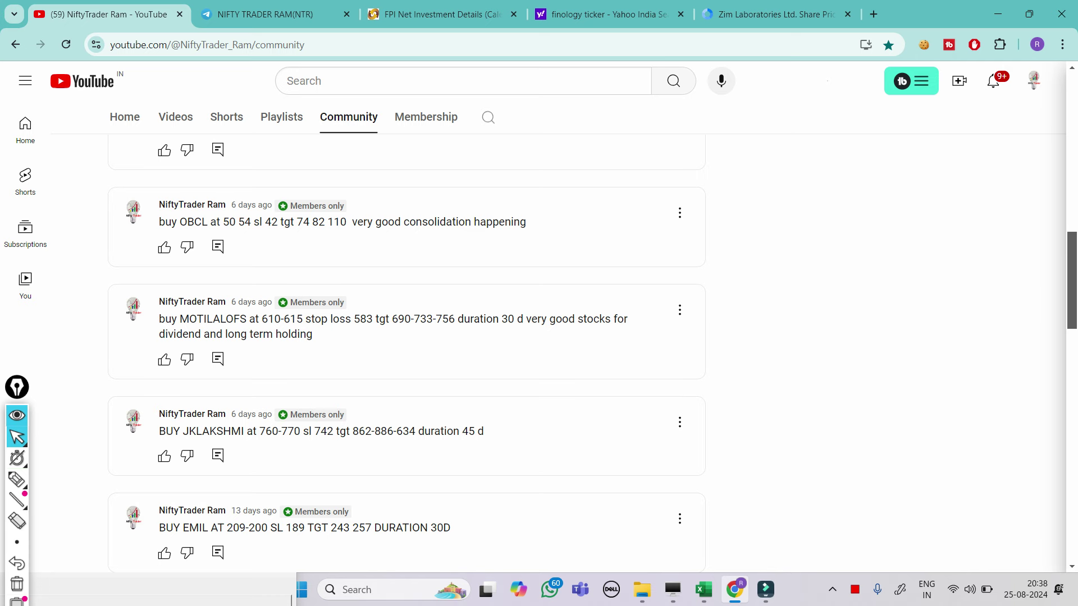
pyautogui.scroll(12, 539, 337)
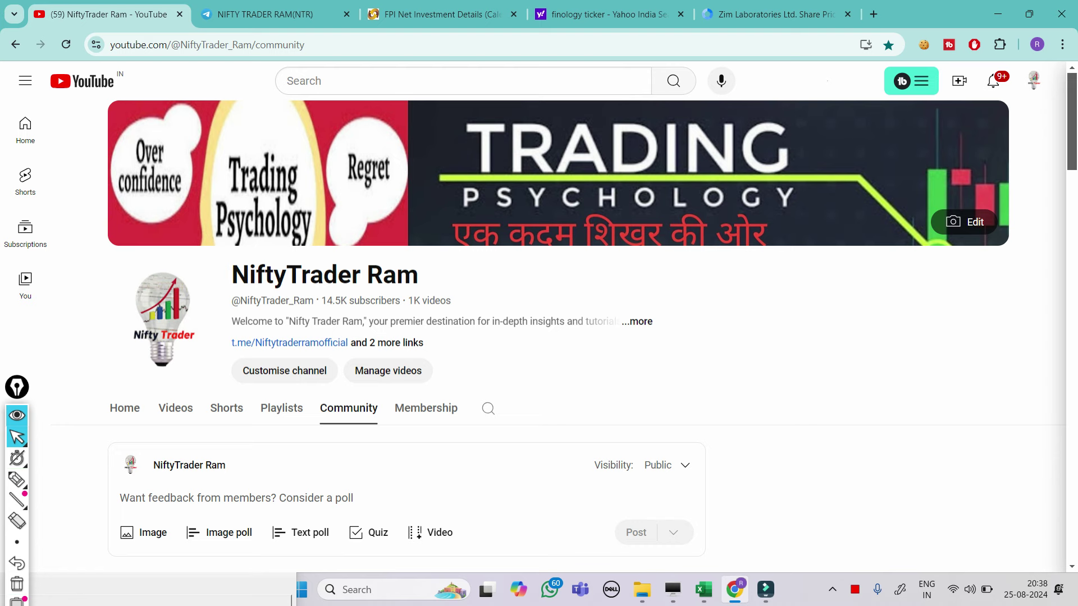
pyautogui.hotkey('ctrl', '2')
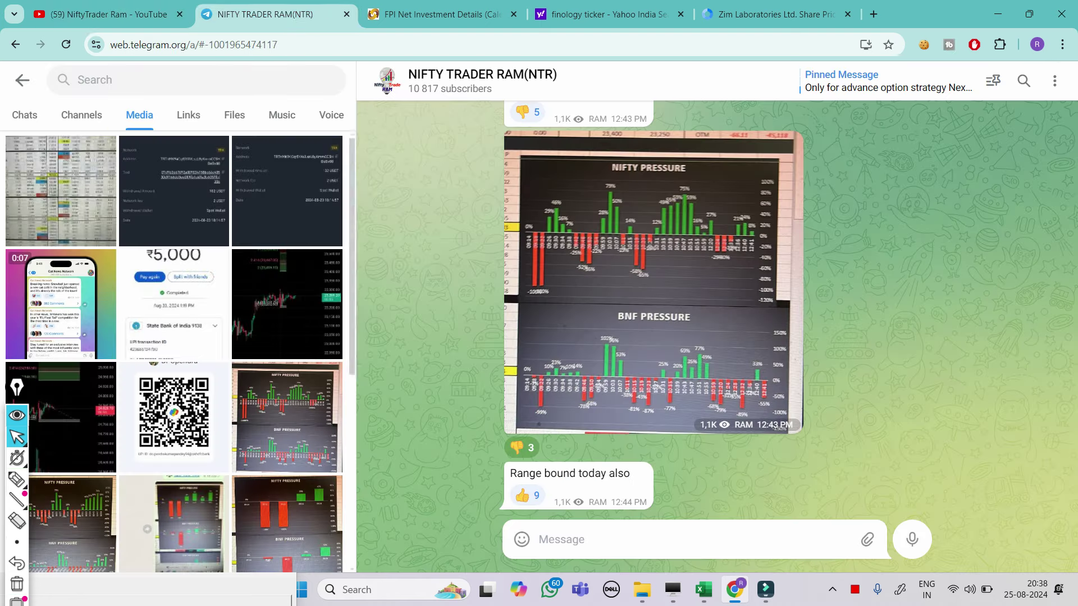
pyautogui.scroll(5, 712, 308)
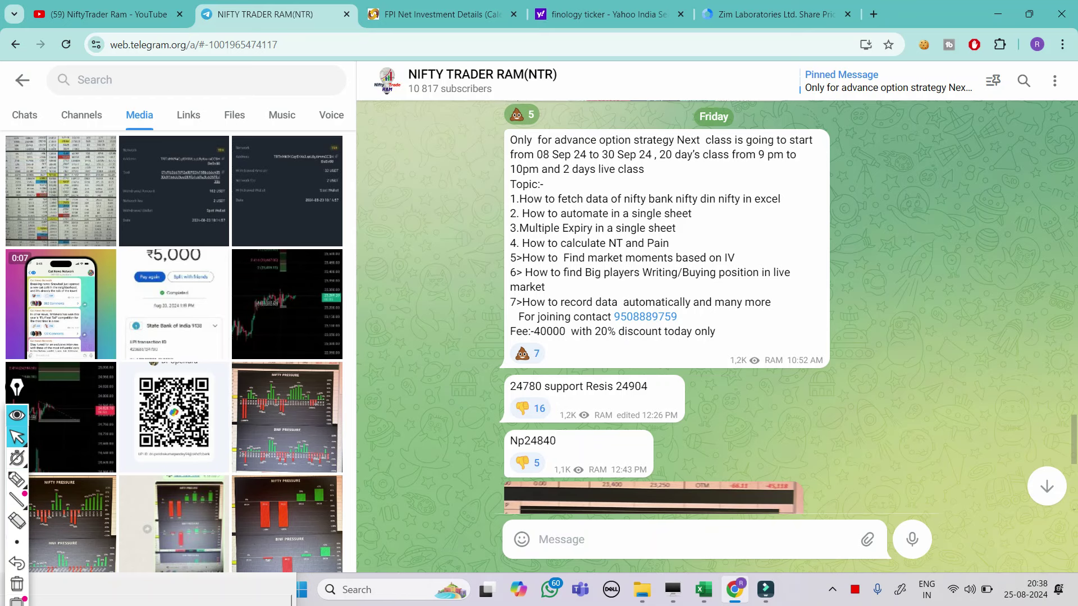
# Draw two diagonal pen strokes across the topic list of the class announcement and clear them again.
pyautogui.click(17, 478)
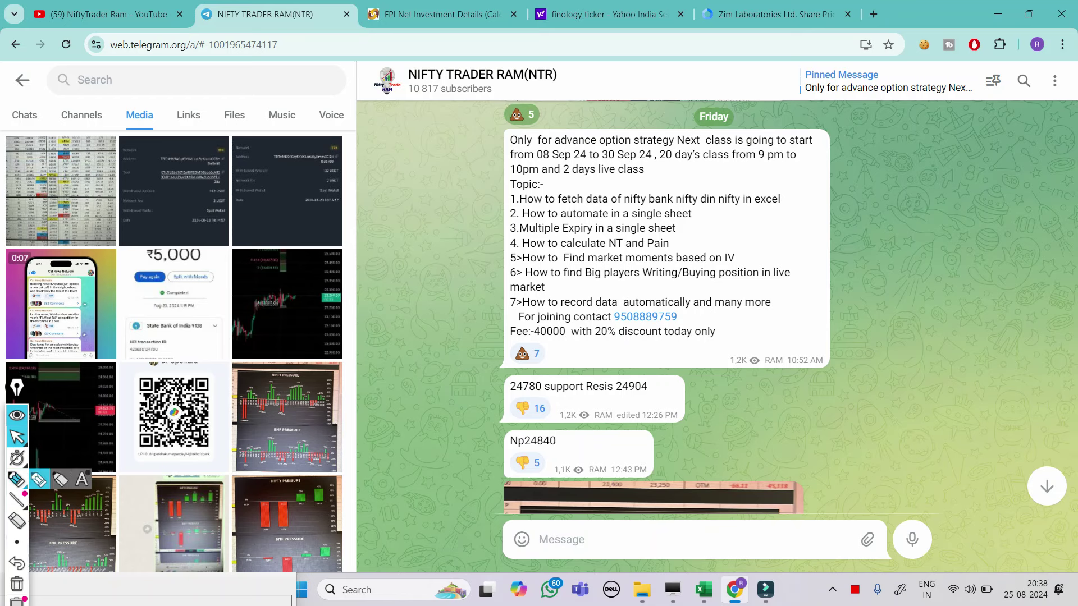
pyautogui.moveTo(688, 219); pyautogui.dragTo(800, 303)
pyautogui.moveTo(631, 236); pyautogui.dragTo(754, 339)
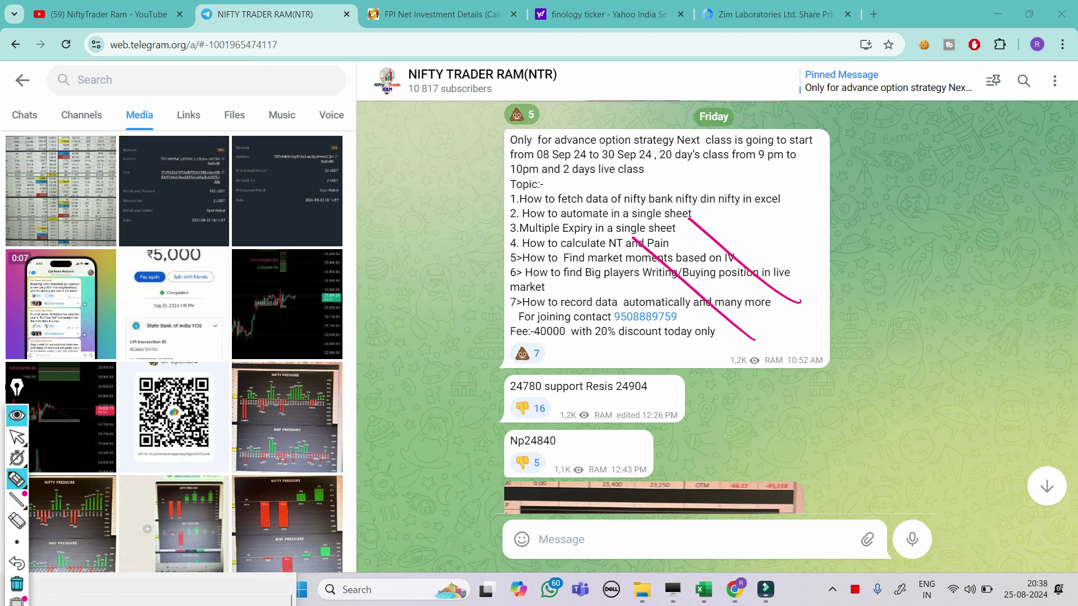
pyautogui.click(17, 584)
pyautogui.click(17, 436)
# Handwrite a two-line pen note in the empty space beside the class announcement.
pyautogui.scroll(-3, 662, 309)
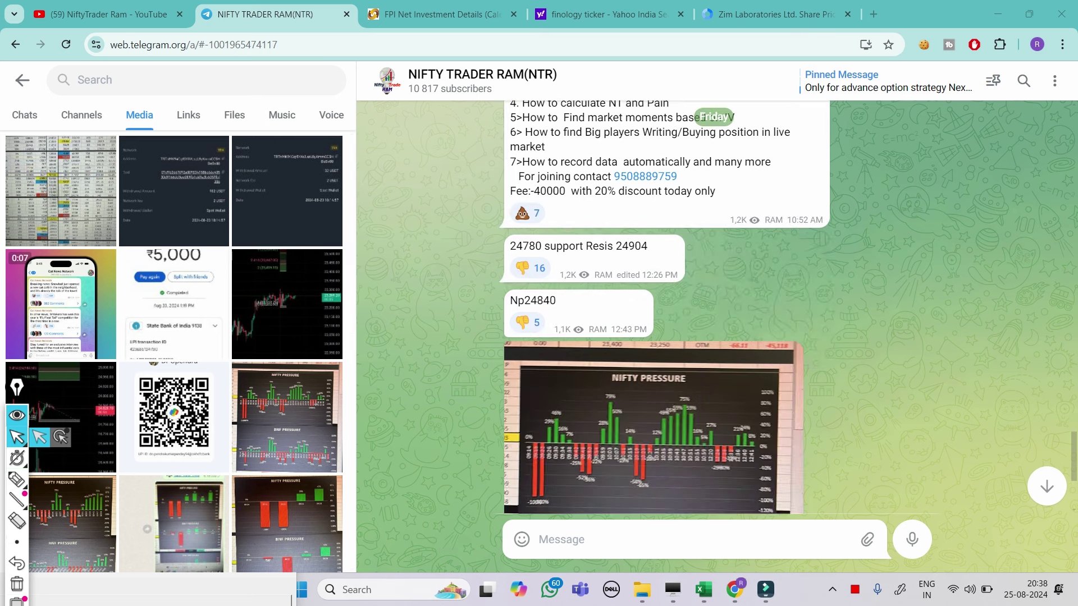
pyautogui.scroll(-3, 662, 308)
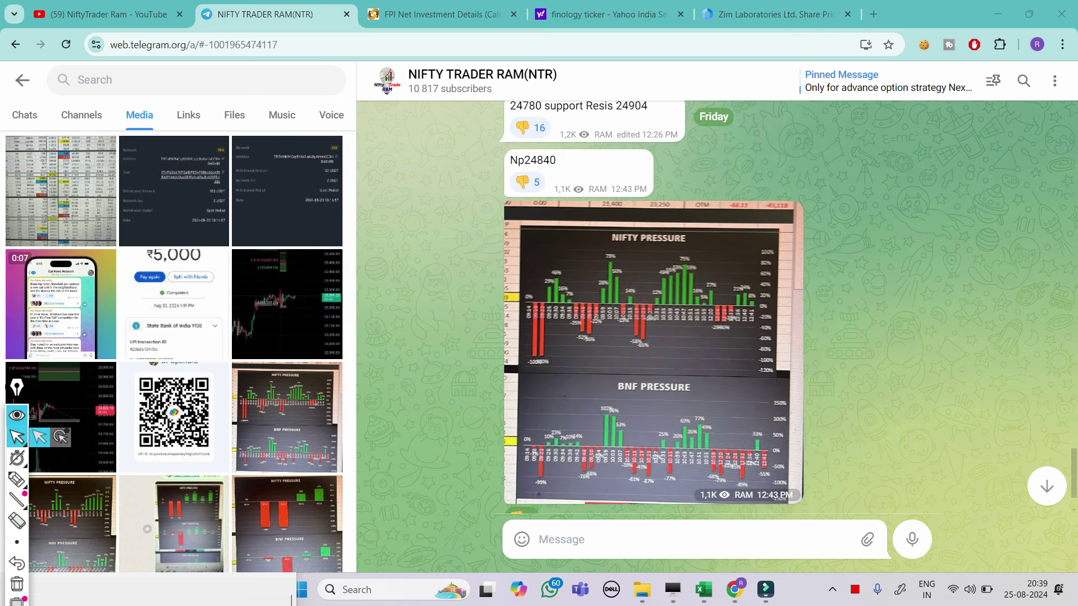
pyautogui.scroll(1, 662, 309)
pyautogui.scroll(5, 662, 309)
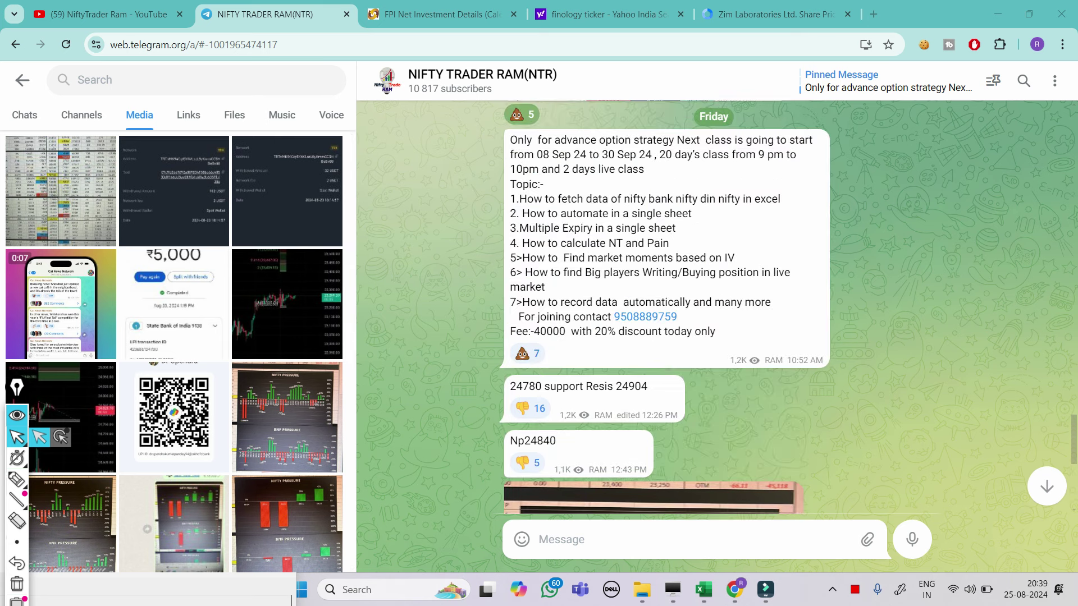
pyautogui.moveTo(17, 478)
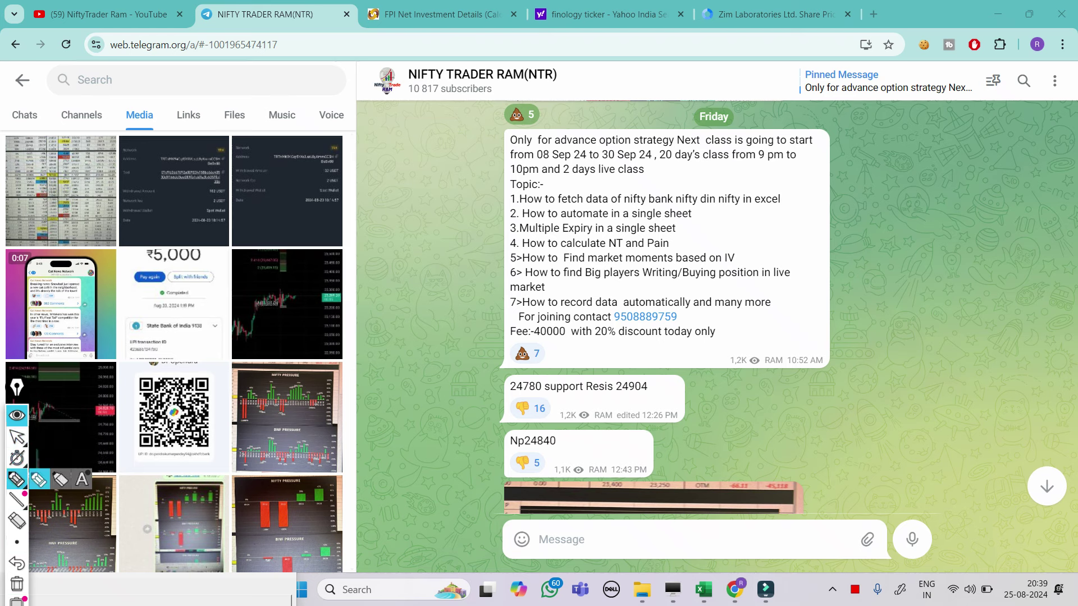
pyautogui.moveTo(416, 211)
pyautogui.mouseDown()
pyautogui.moveTo(489, 242)
pyautogui.moveTo(486, 253)
pyautogui.mouseUp()
pyautogui.moveTo(400, 258); pyautogui.dragTo(427, 292)
pyautogui.moveTo(437, 283); pyautogui.dragTo(483, 314)
pyautogui.moveTo(435, 298); pyautogui.dragTo(476, 315)
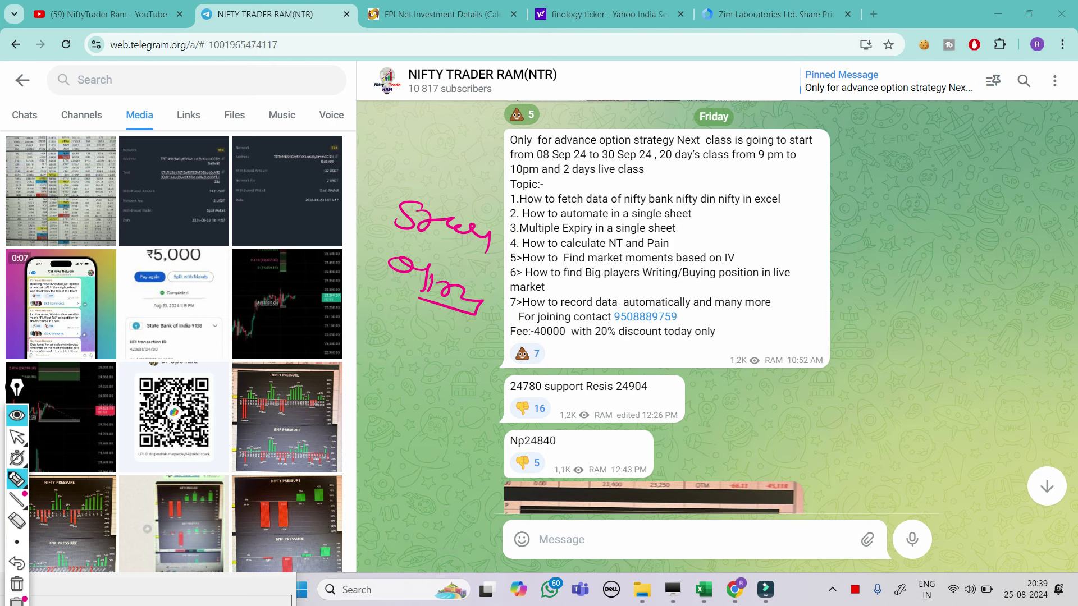
# Circle the contact number and the 08 Sep 24 start date in the announcement, bracket the handwritten note and clear all pen marks.
pyautogui.moveTo(607, 303)
pyautogui.mouseDown()
pyautogui.moveTo(591, 294)
pyautogui.moveTo(747, 363)
pyautogui.mouseUp()
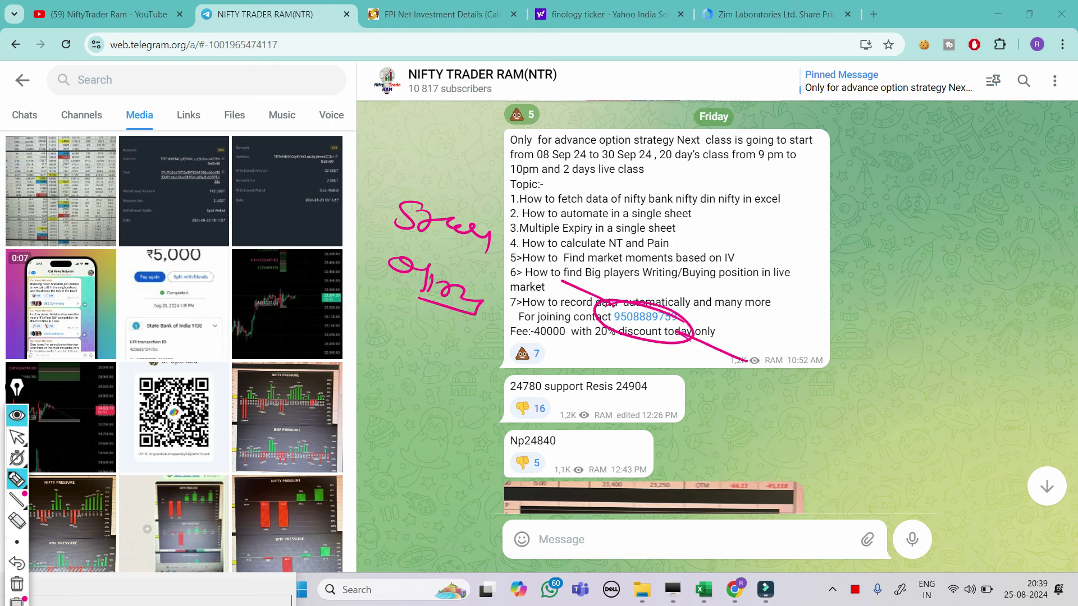
pyautogui.moveTo(439, 313)
pyautogui.mouseDown()
pyautogui.moveTo(375, 305)
pyautogui.moveTo(494, 183)
pyautogui.mouseUp()
pyautogui.moveTo(586, 147)
pyautogui.mouseDown()
pyautogui.moveTo(538, 141)
pyautogui.moveTo(520, 156)
pyautogui.moveTo(627, 181)
pyautogui.mouseUp()
pyautogui.moveTo(544, 177); pyautogui.dragTo(501, 161)
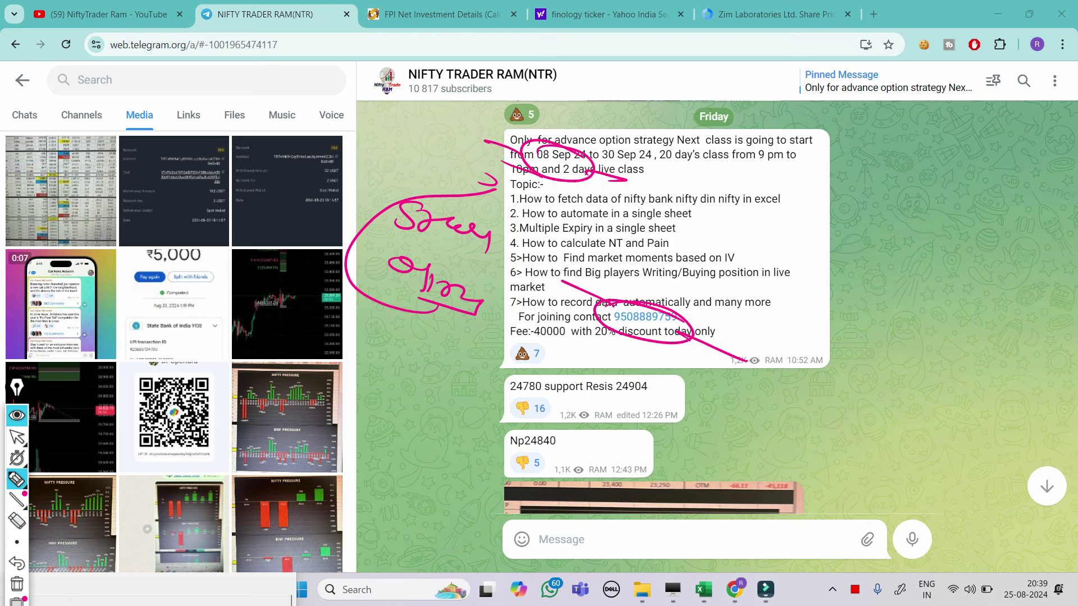
pyautogui.click(17, 584)
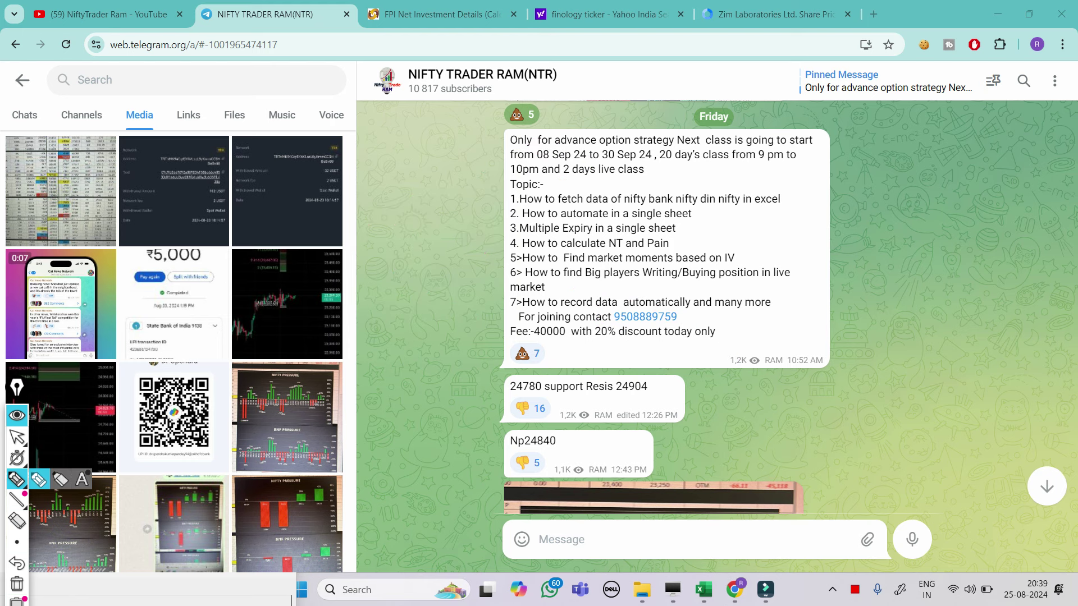
pyautogui.click(17, 437)
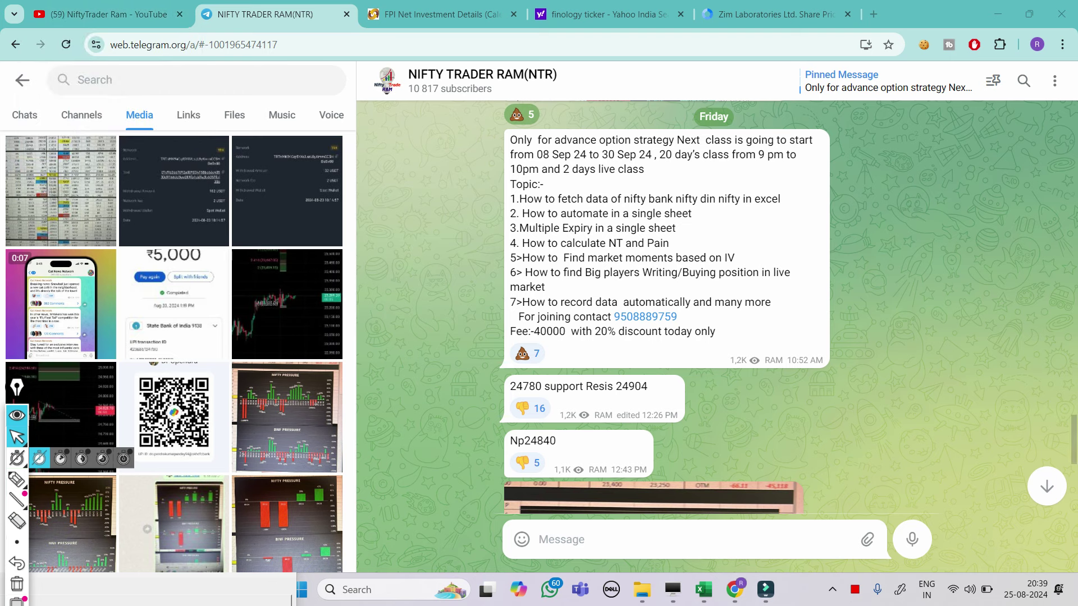
# Show the hidden system tray icons.
pyautogui.click(832, 589)
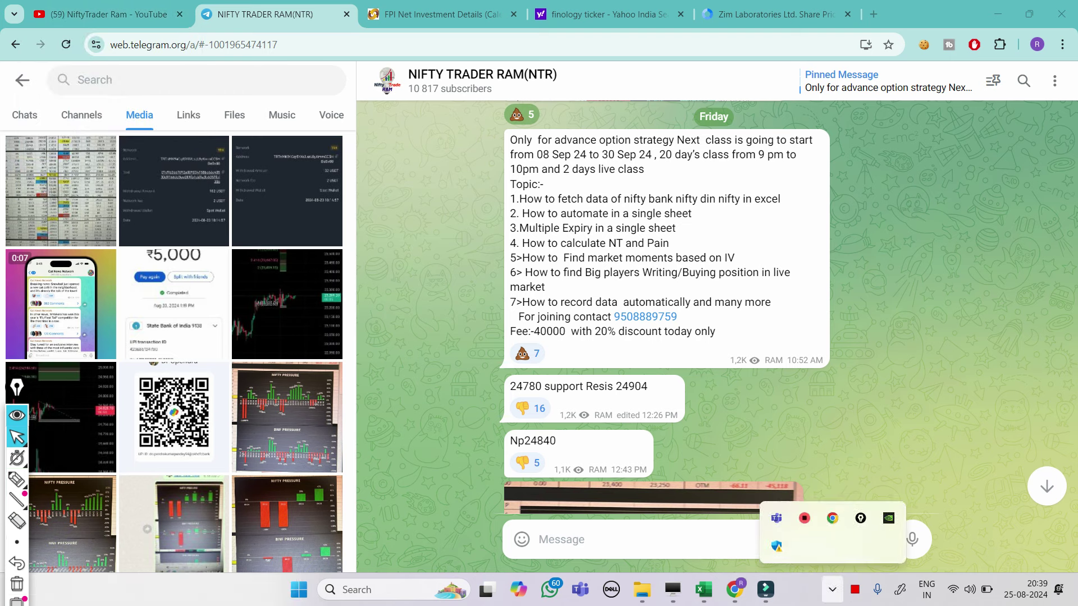